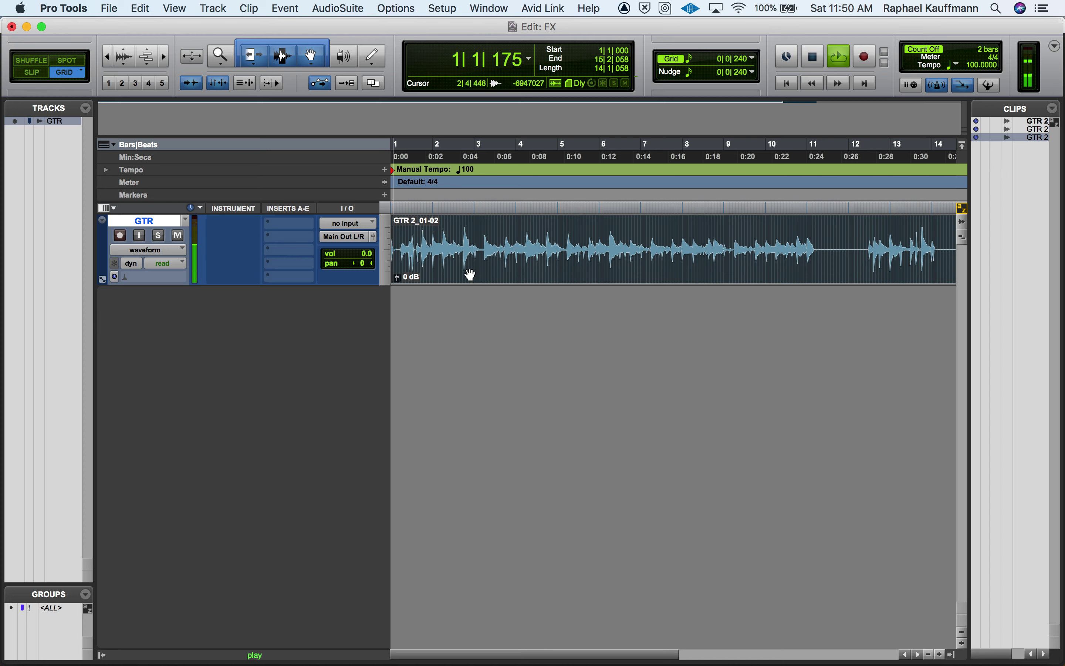
# Stop playback and insert the SansAmp PSA-1 (mono) harmonic plug-in on the GTR track's first insert, moving its window below the track
pyautogui.press('space')
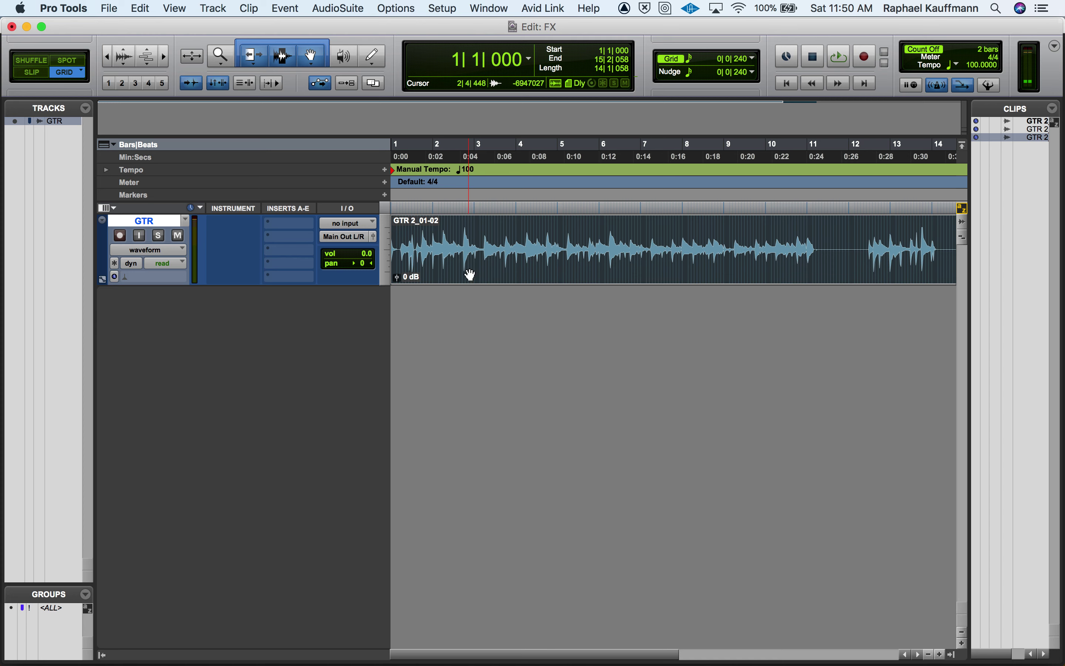
pyautogui.click(290, 226)
pyautogui.moveTo(290, 226)
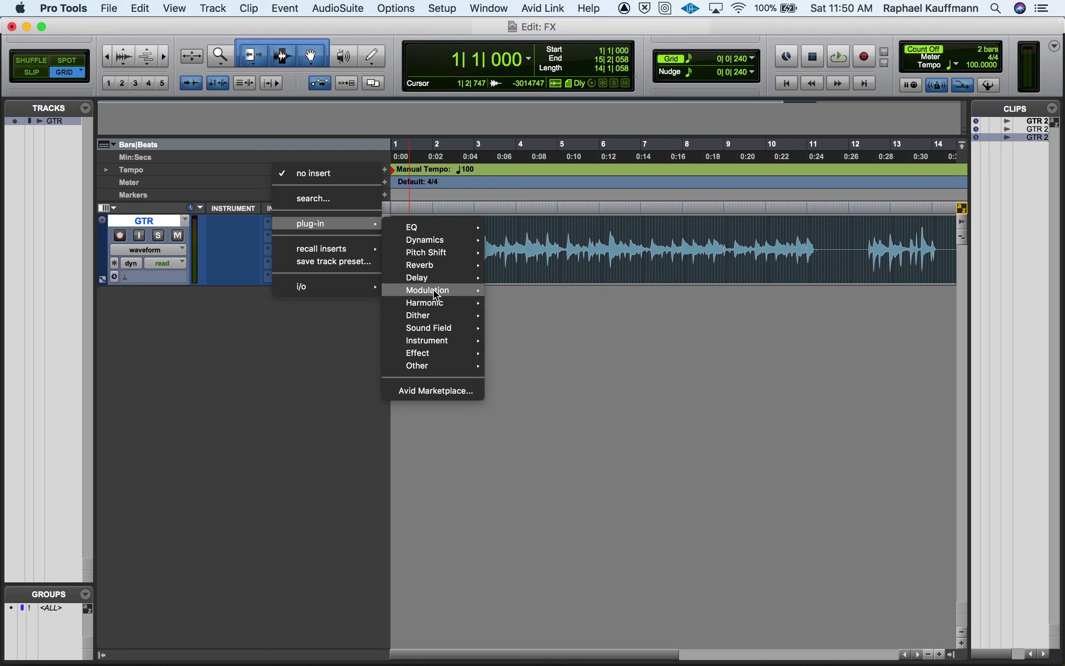
pyautogui.moveTo(436, 295)
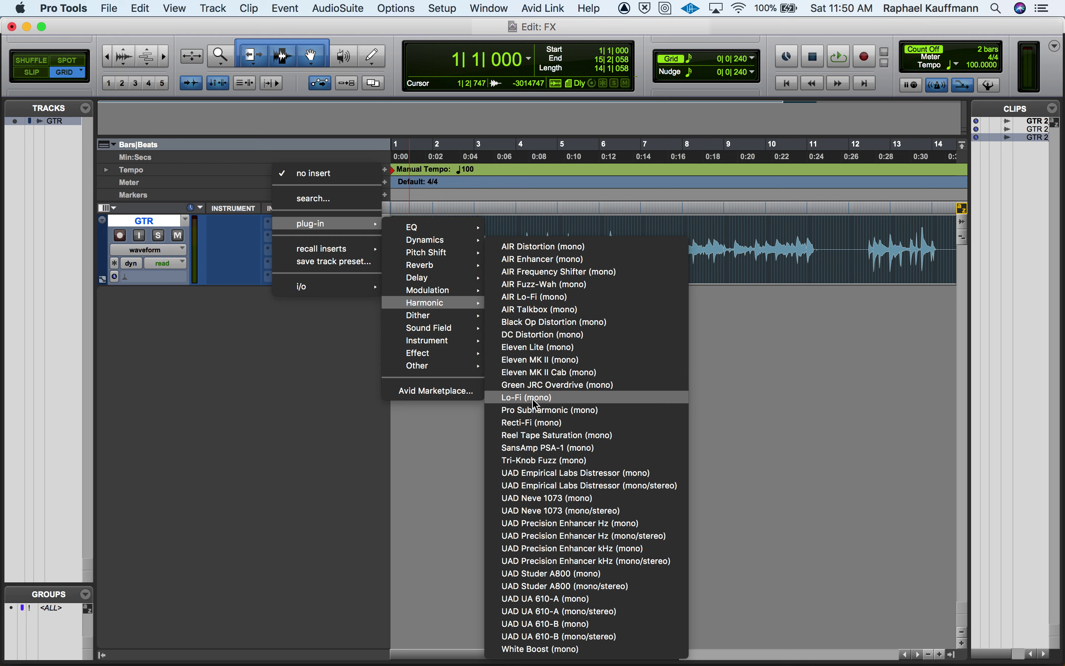
pyautogui.click(542, 454)
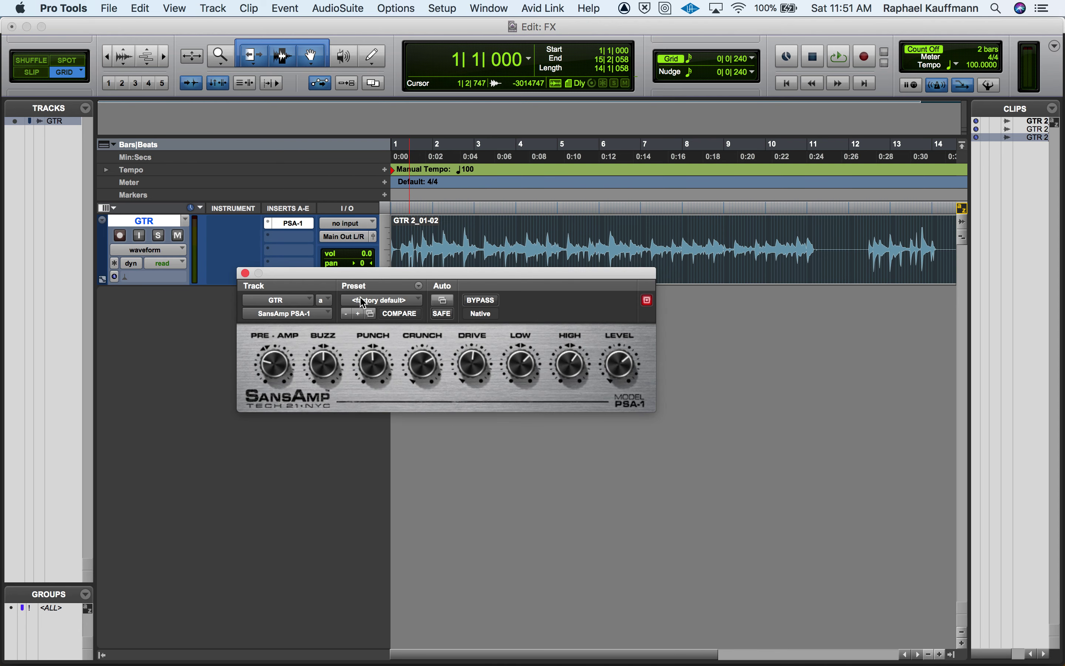
pyautogui.moveTo(363, 274); pyautogui.dragTo(360, 311)
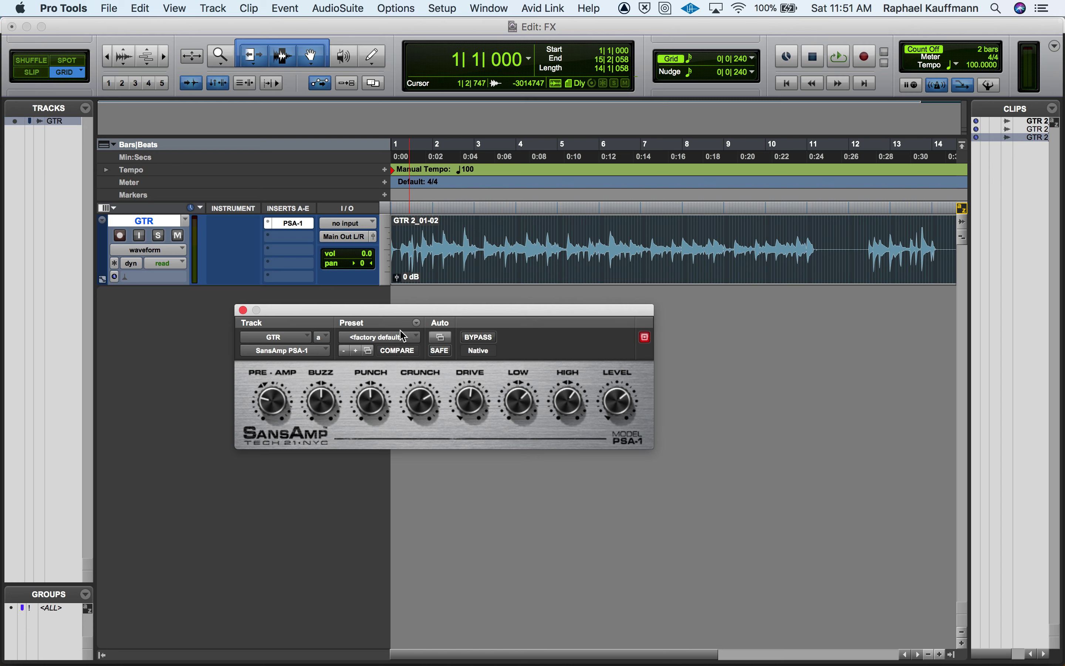
# Play the GTR track and compare its sound with the SansAmp PSA-1 bypassed and active
pyautogui.press('space')
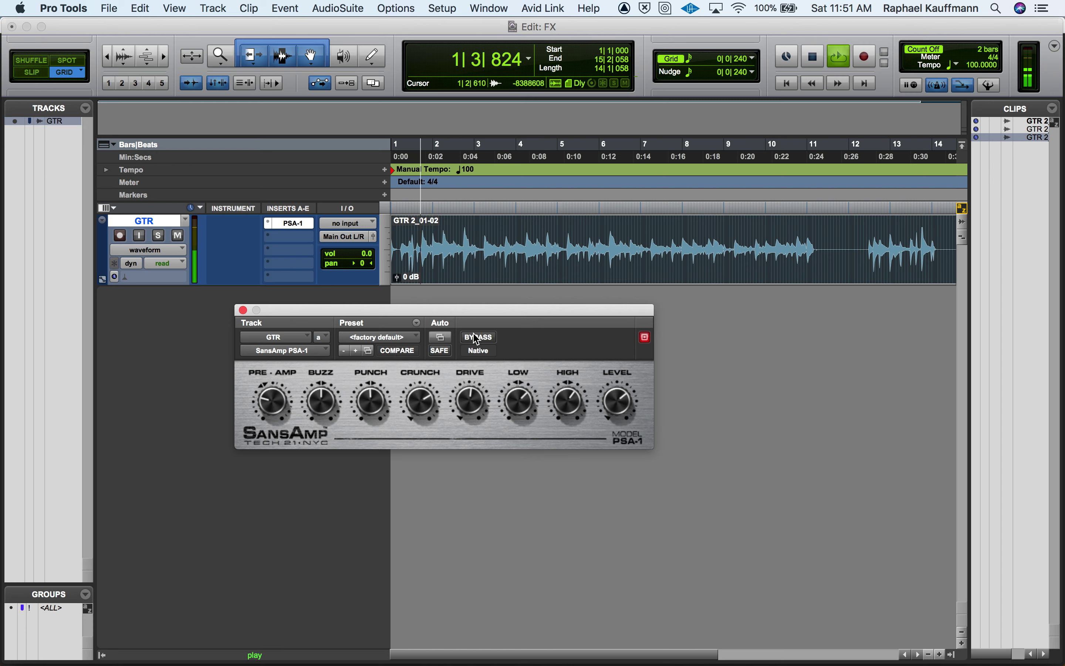
pyautogui.click(478, 338)
pyautogui.click(478, 338)
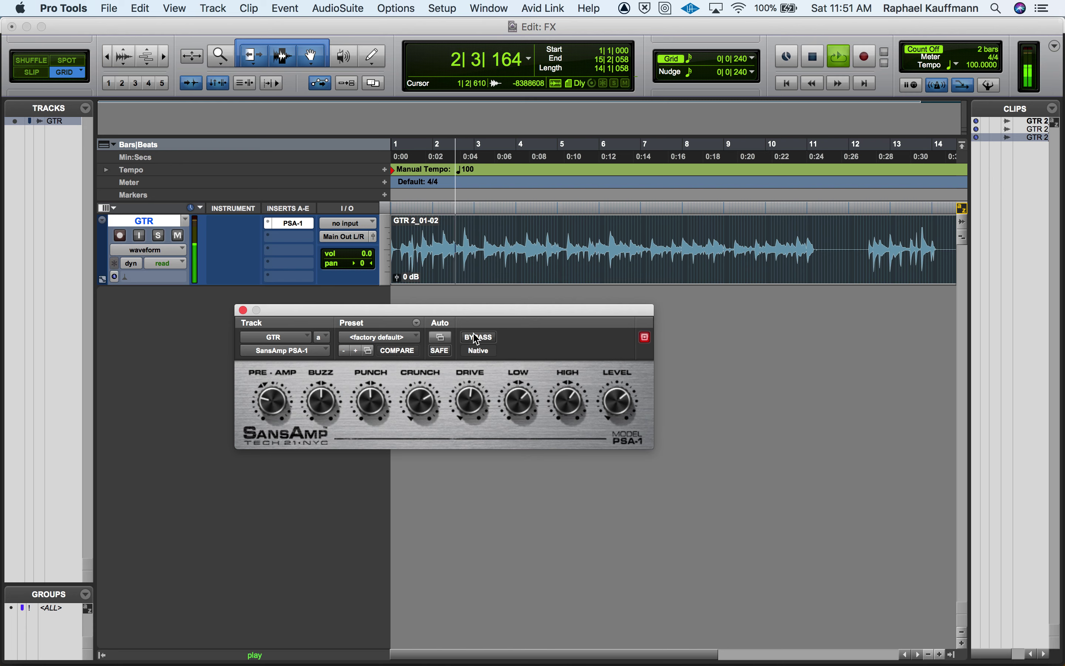
pyautogui.press('space')
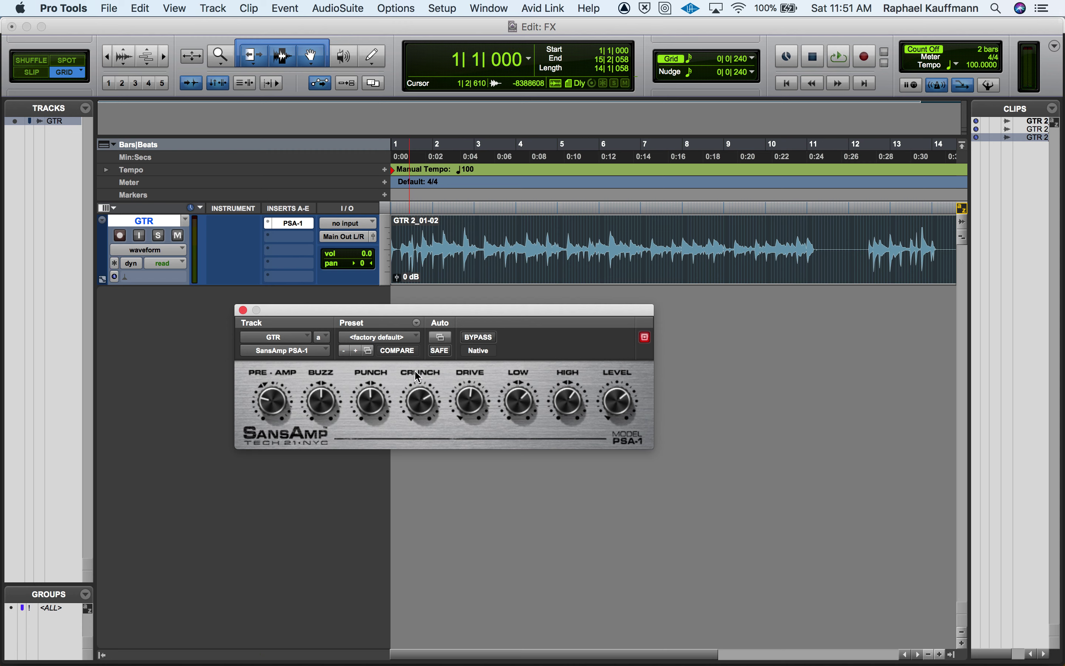
# Load the Bright Fuzz preset in the SansAmp PSA-1 and listen to the guitar through it
pyautogui.click(377, 338)
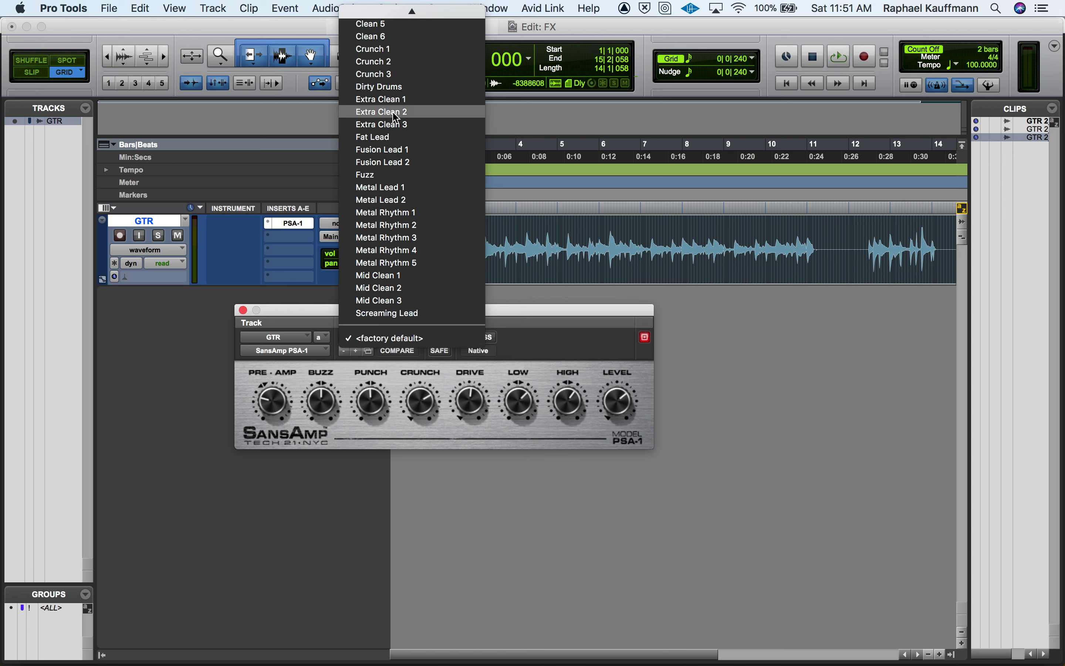
pyautogui.moveTo(398, 14)
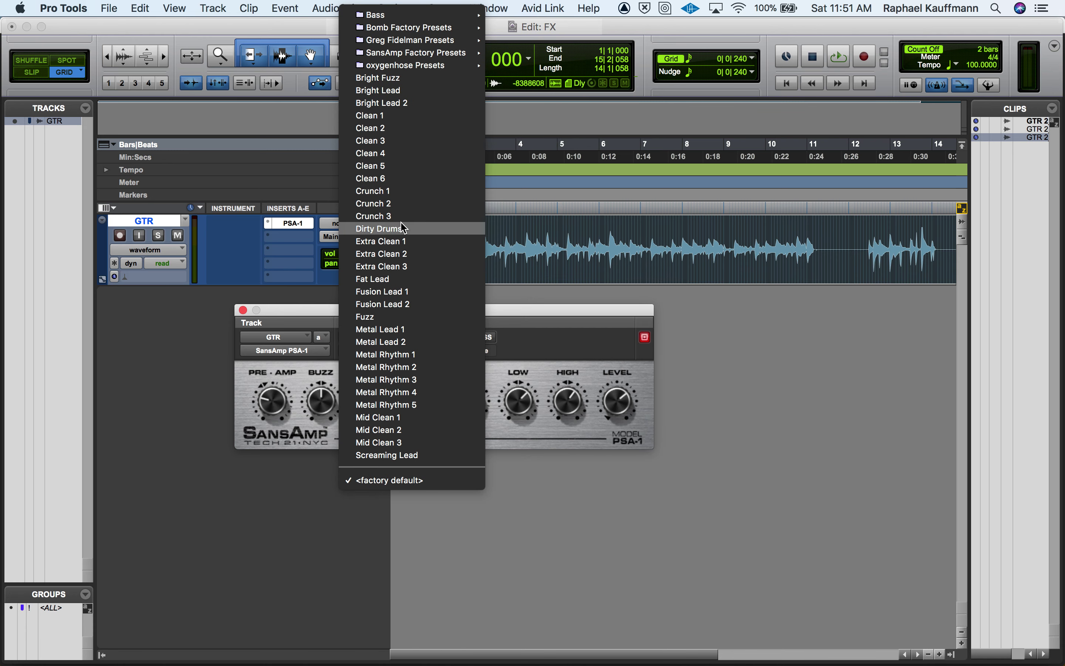
pyautogui.click(416, 81)
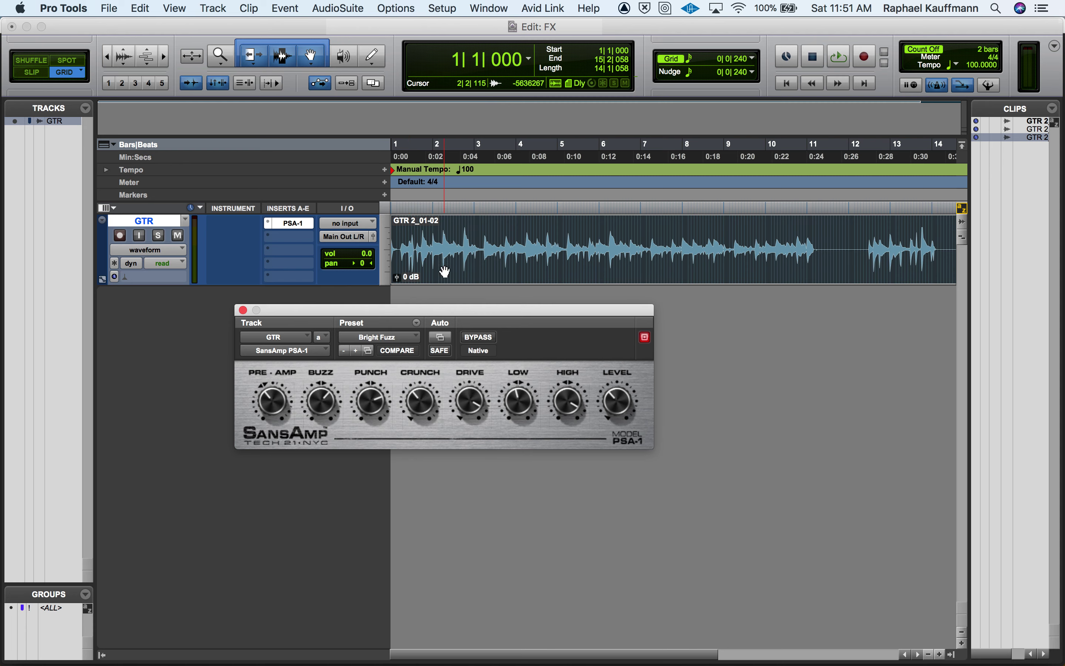
pyautogui.press('space')
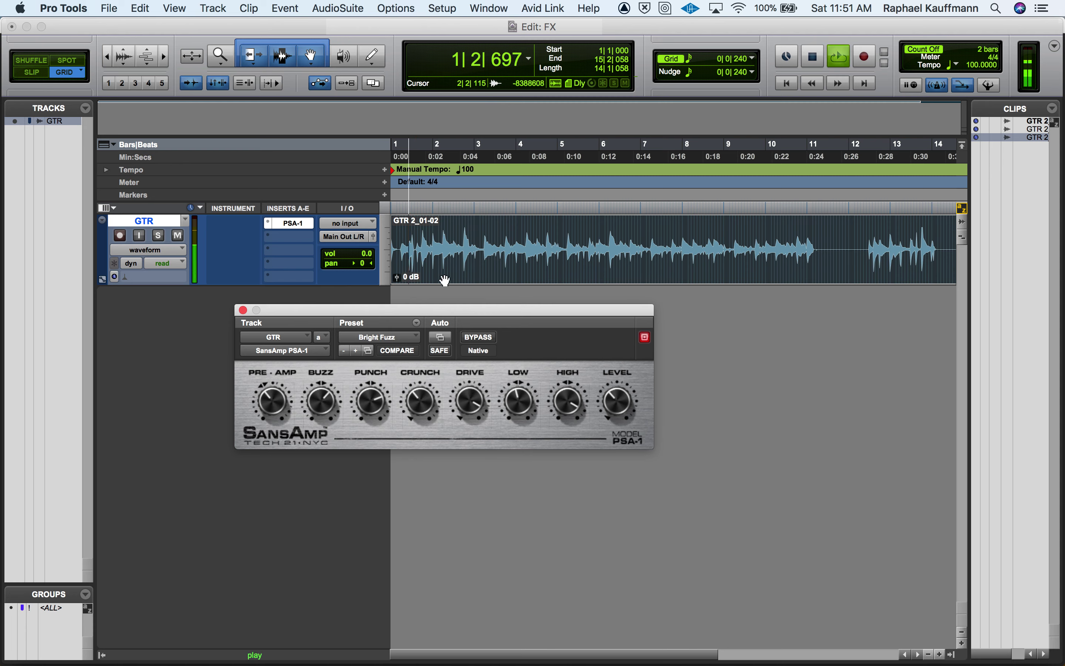
pyautogui.press('space')
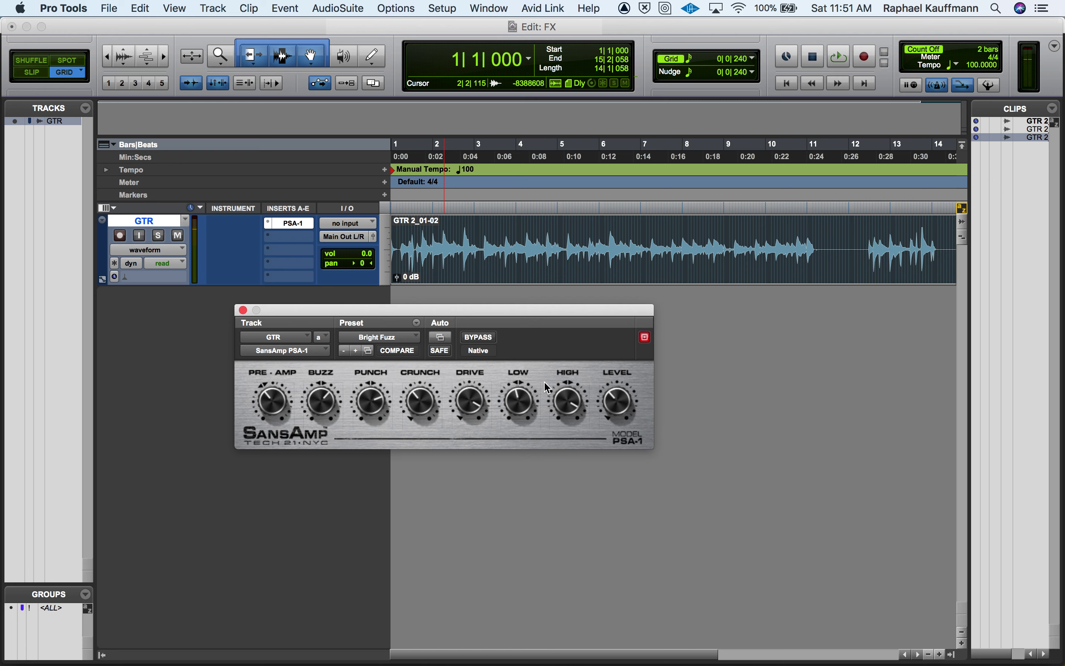
# Lower the SansAmp PSA-1's High control to about one o'clock and listen to the result
pyautogui.moveTo(563, 400); pyautogui.dragTo(559, 440)
pyautogui.press('space')
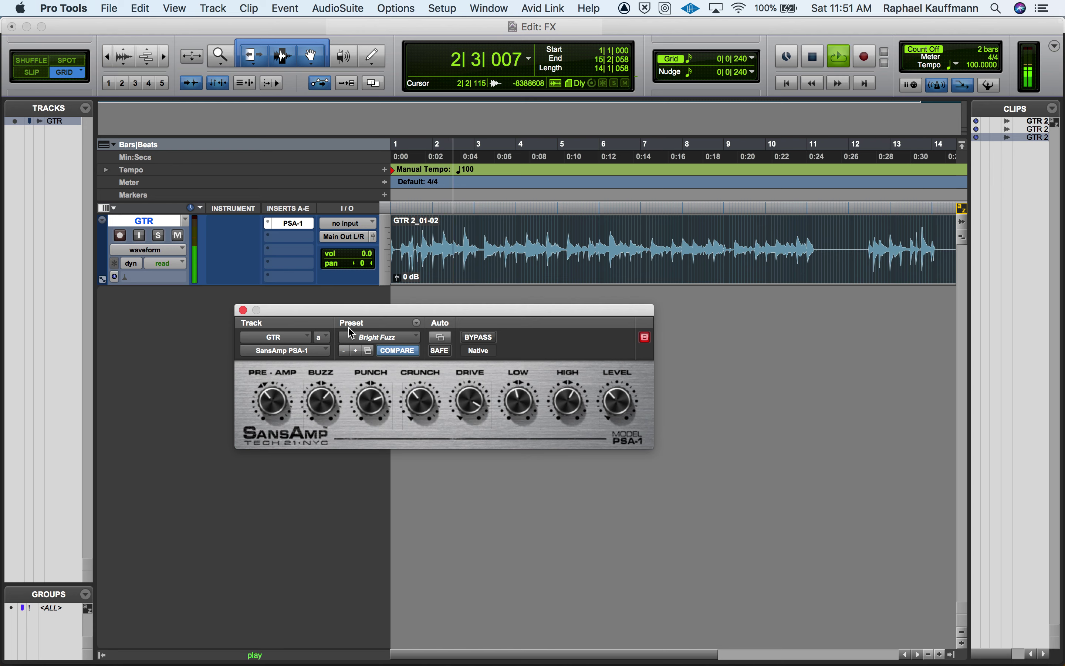
pyautogui.press('space')
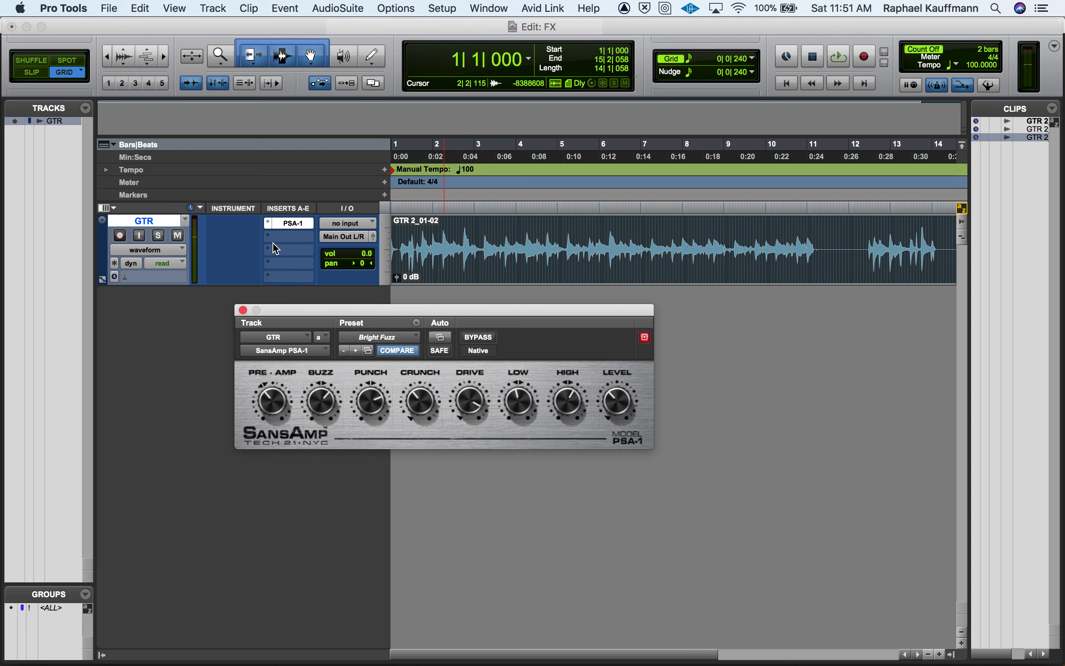
# Review the Inserted Effects Vs. Aux Input Tracks slide in Chrome, return to Pro Tools and close the SansAmp window
pyautogui.press('super+Tab')
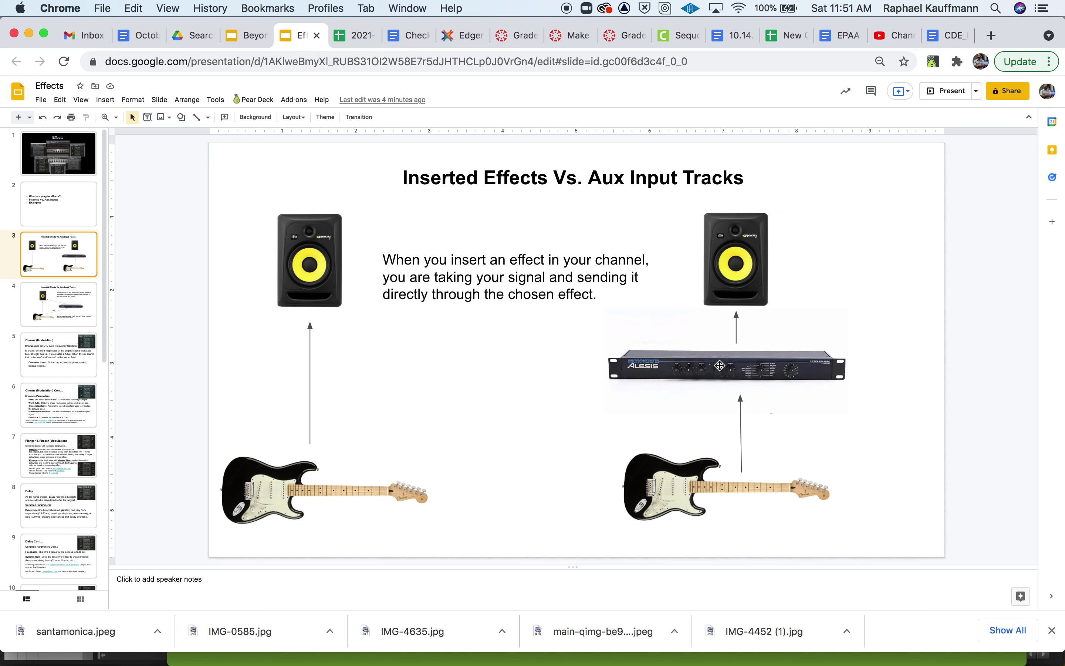
pyautogui.press('super+Tab')
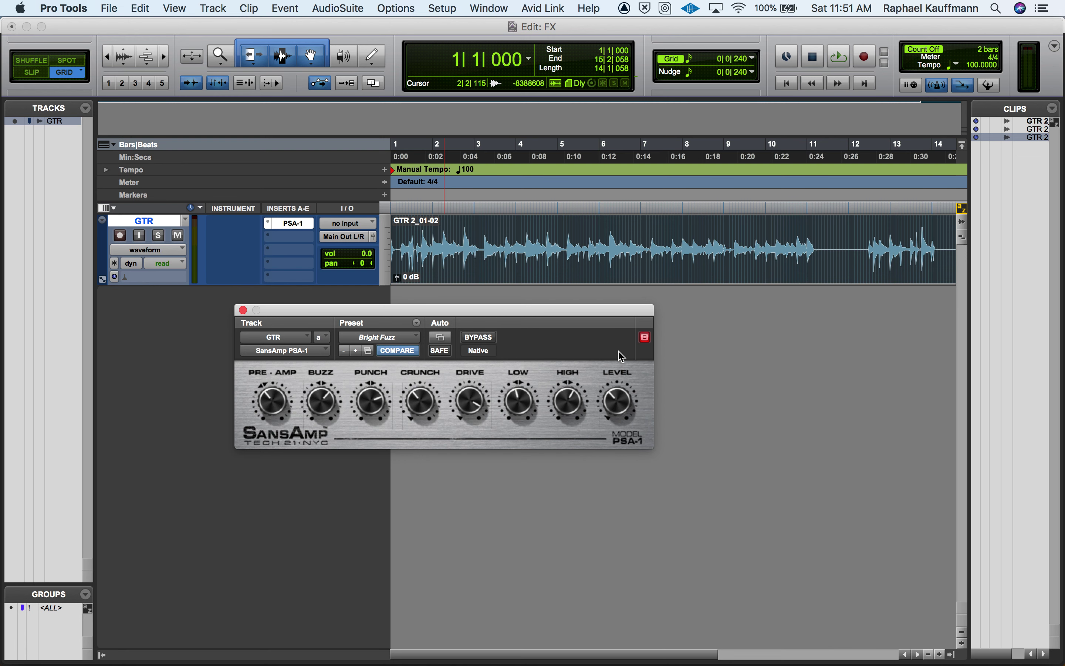
pyautogui.click(244, 310)
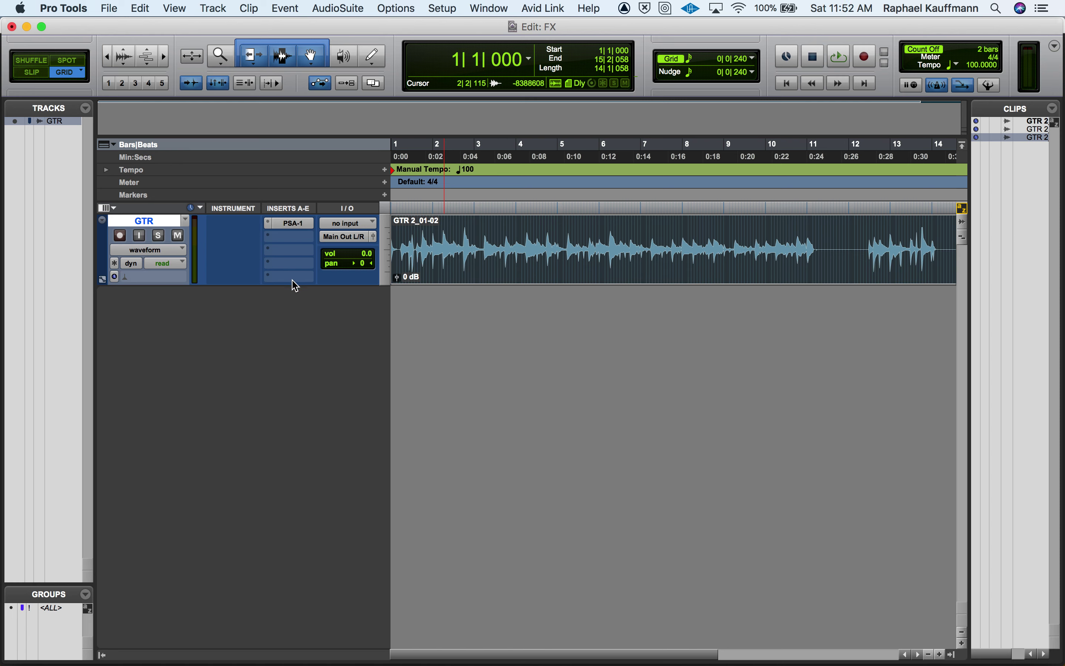
# Show the Inserts F-J column in the Edit window and hide it again
pyautogui.click(113, 208)
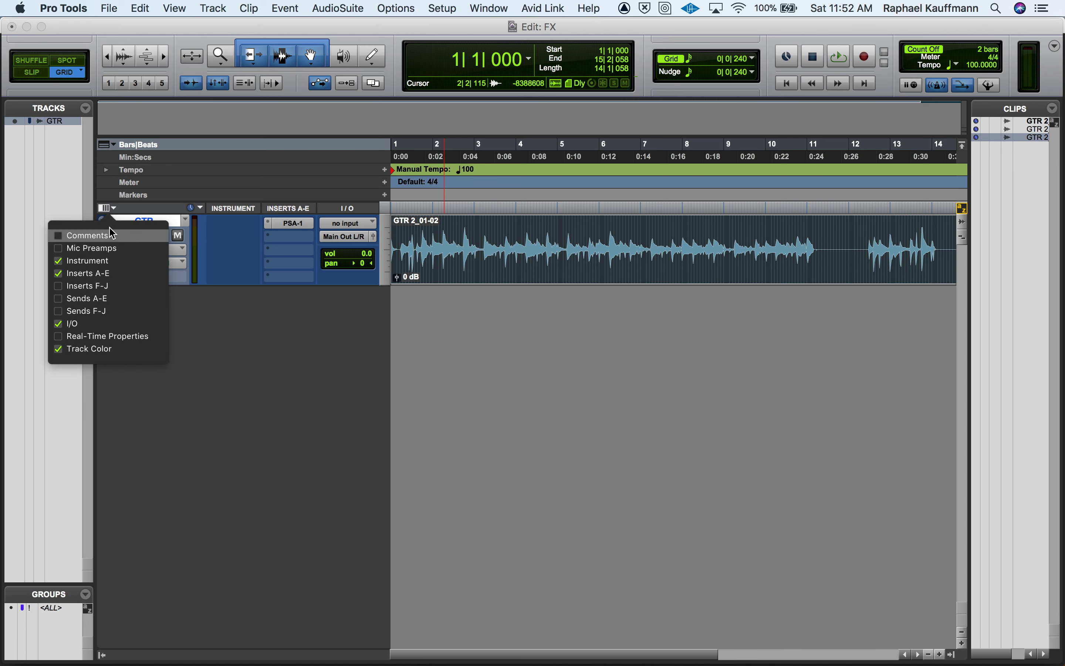
pyautogui.click(109, 286)
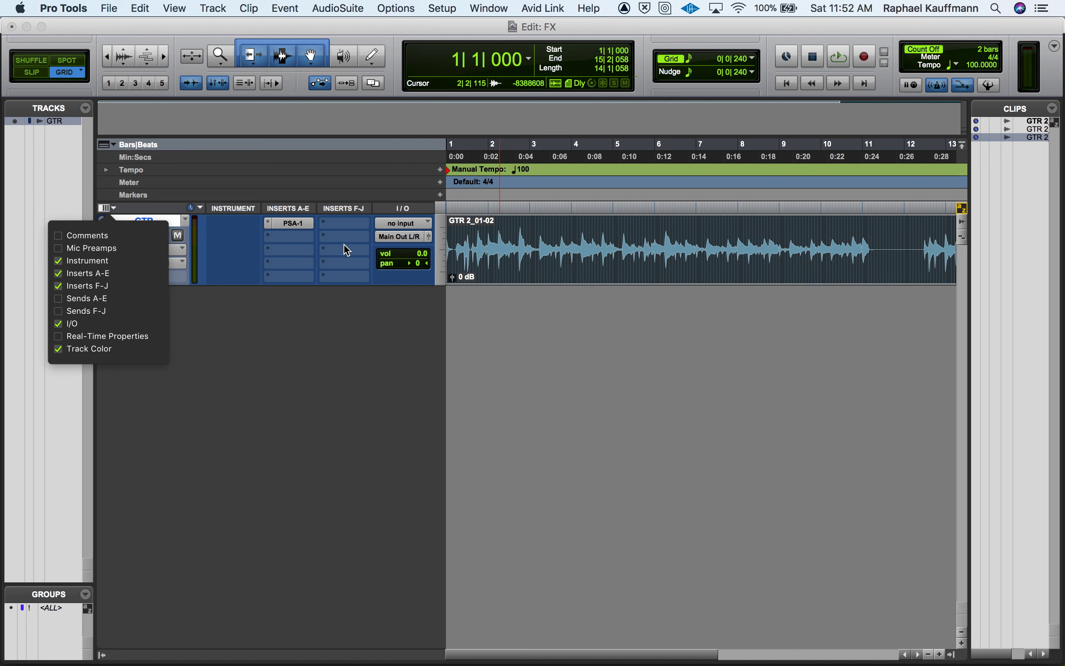
pyautogui.click(90, 286)
pyautogui.click(255, 368)
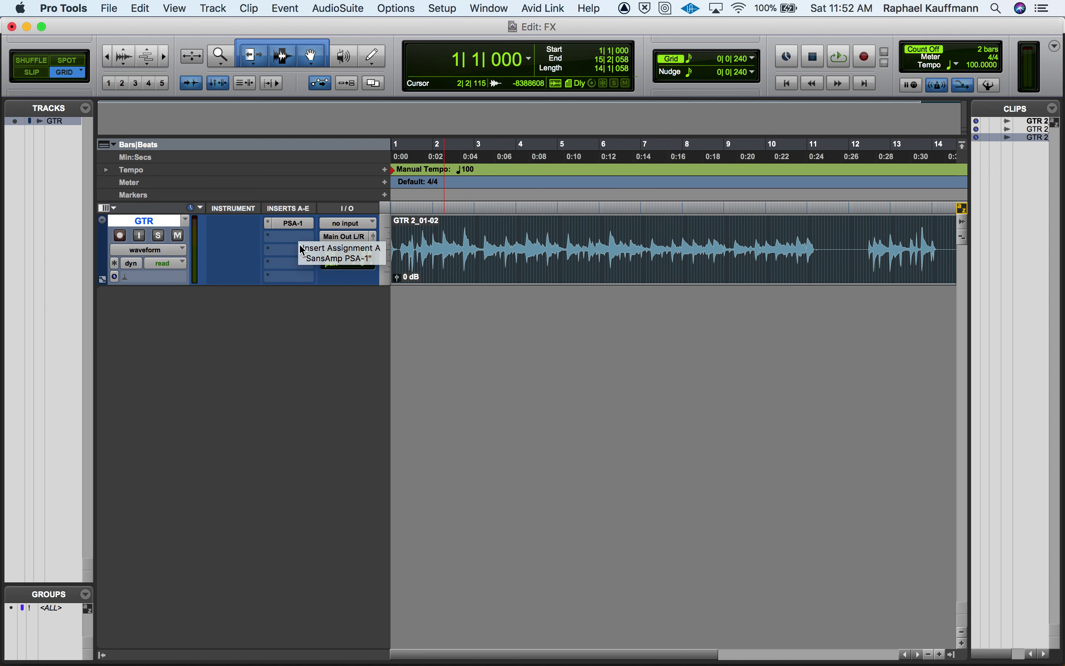
# Insert the AIR Chorus (mono) modulation plug-in on the GTR track's second insert, after the SansAmp PSA-1
pyautogui.click(290, 236)
pyautogui.moveTo(329, 236)
pyautogui.moveTo(427, 304)
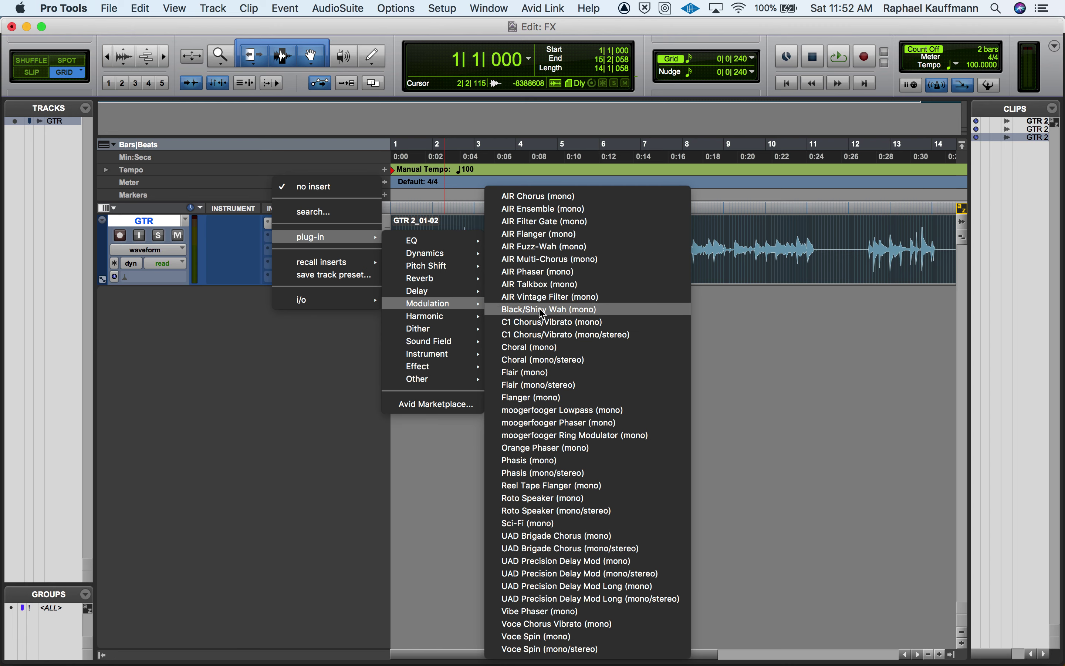
pyautogui.click(539, 196)
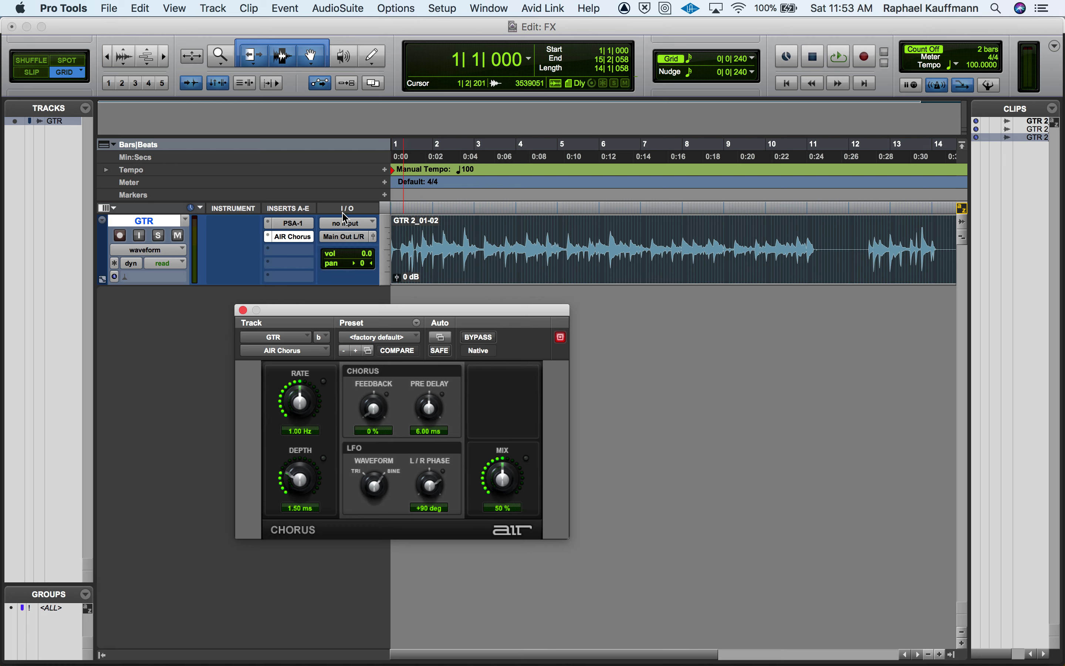
# Review the SansAmp and AIR Chorus windows, and play the GTR track while toggling the chorus bypass
pyautogui.click(297, 223)
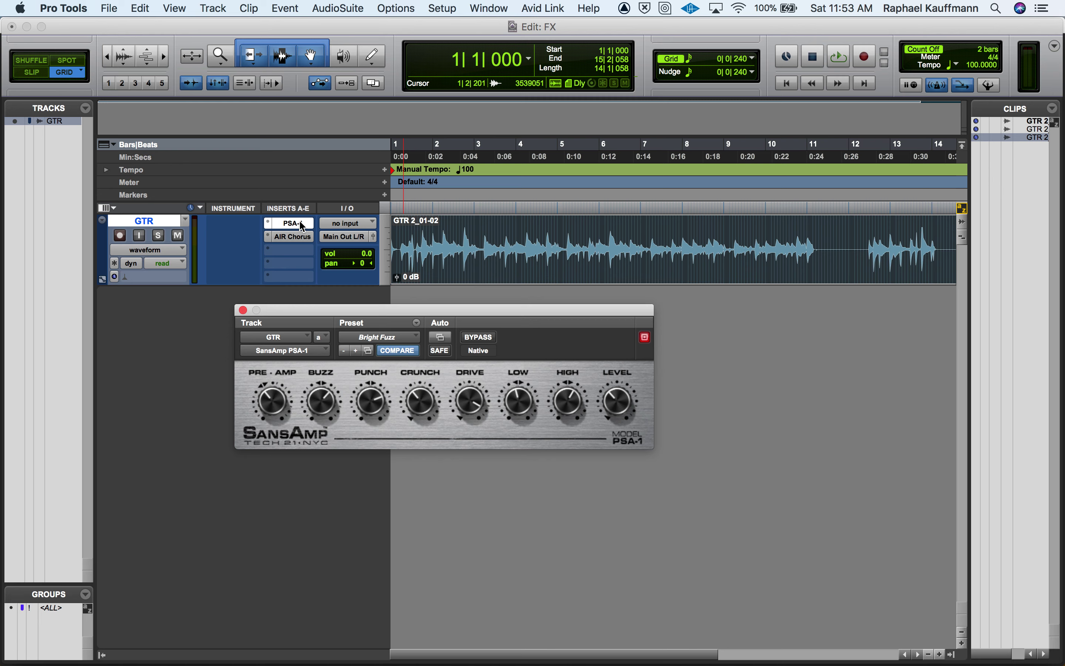
pyautogui.click(291, 238)
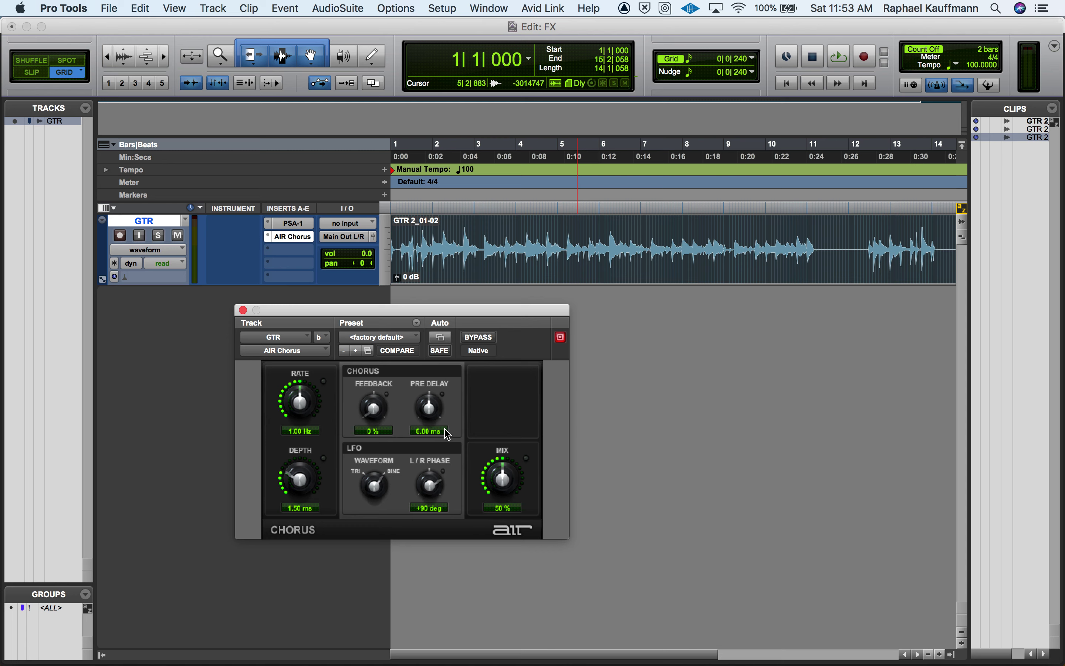
pyautogui.press('space')
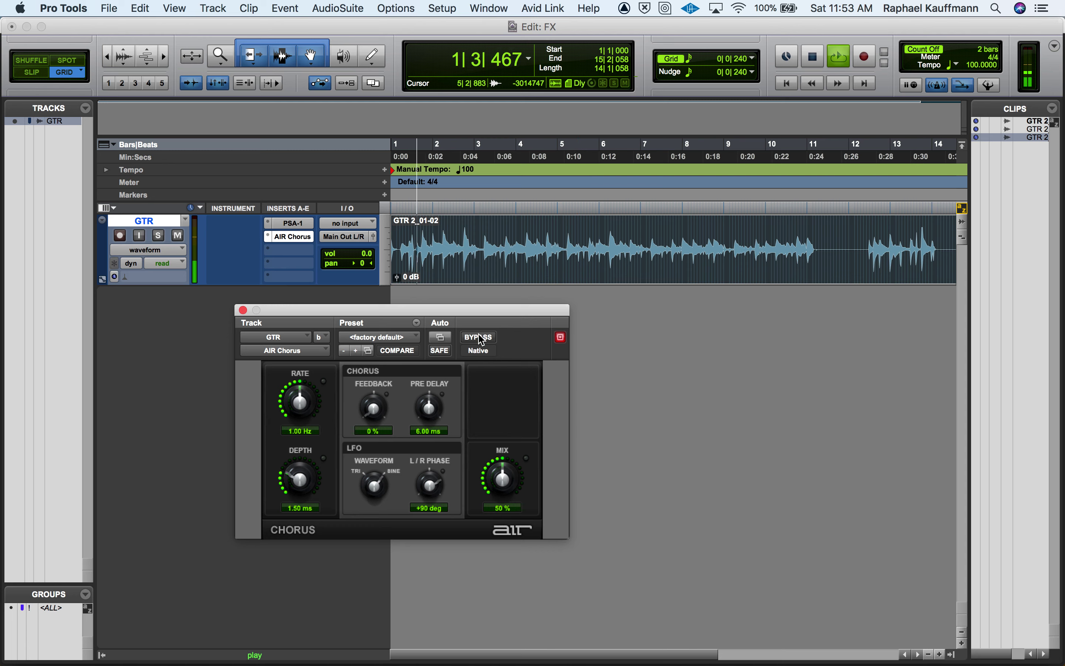
pyautogui.click(481, 337)
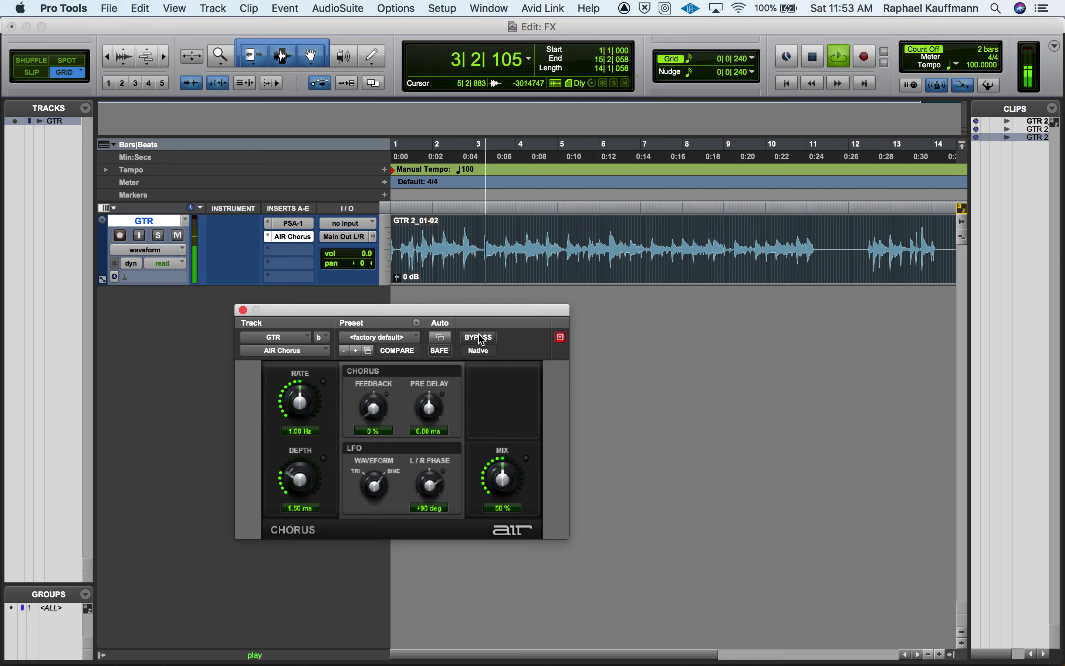
pyautogui.press('space')
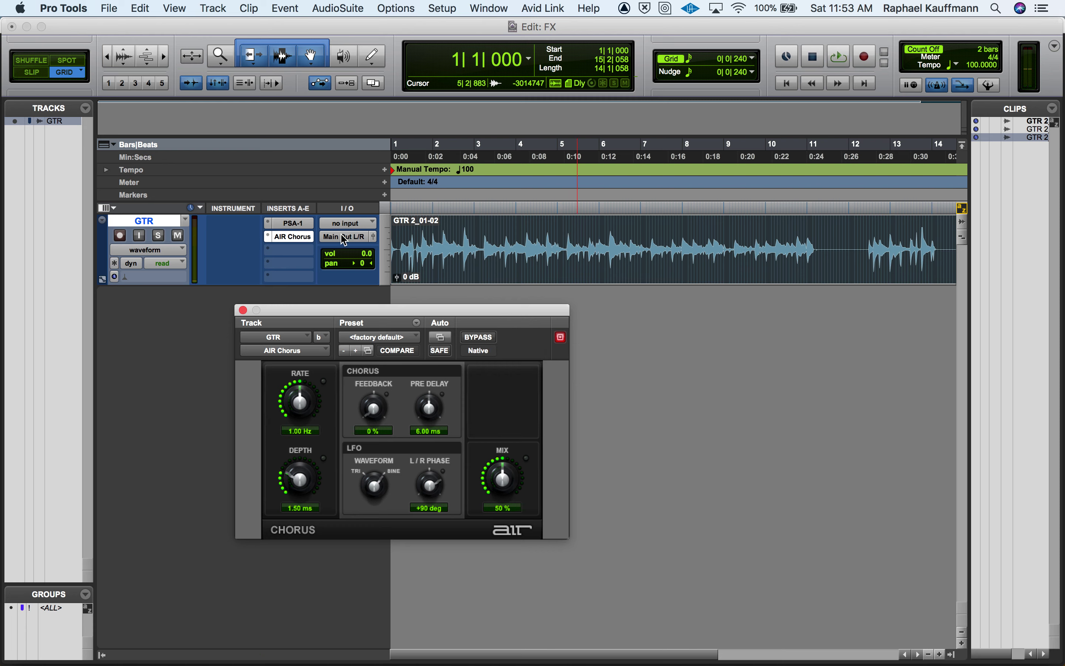
# Bypass the SansAmp PSA-1 and, during playback, compare the guitar with AIR Chorus bypassed and active
pyautogui.click(307, 225)
pyautogui.click(478, 338)
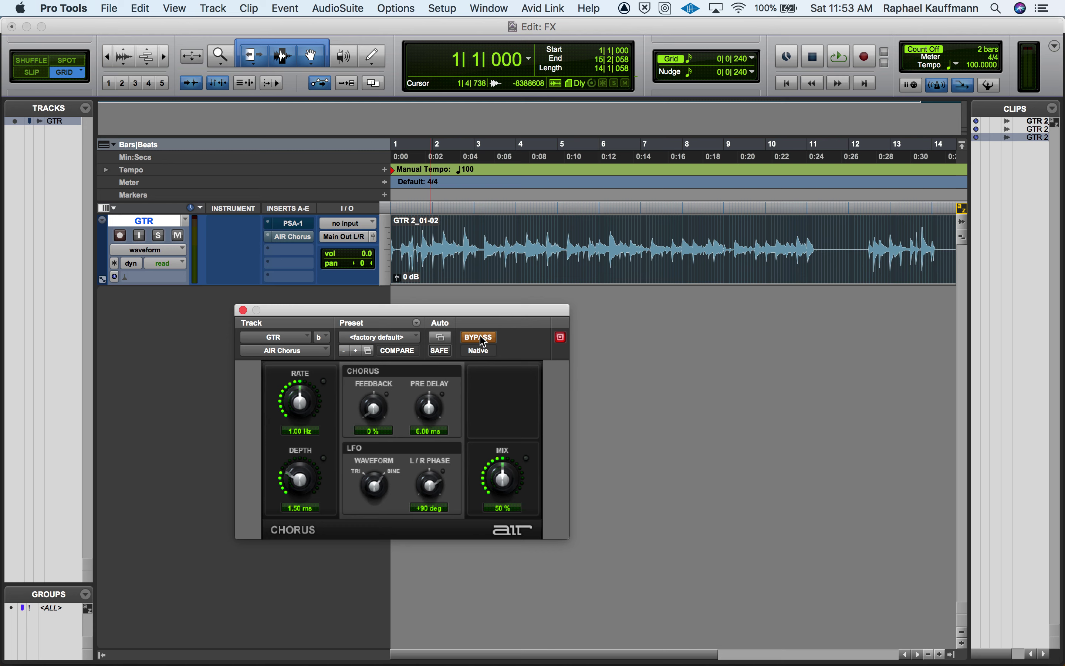
pyautogui.press('space')
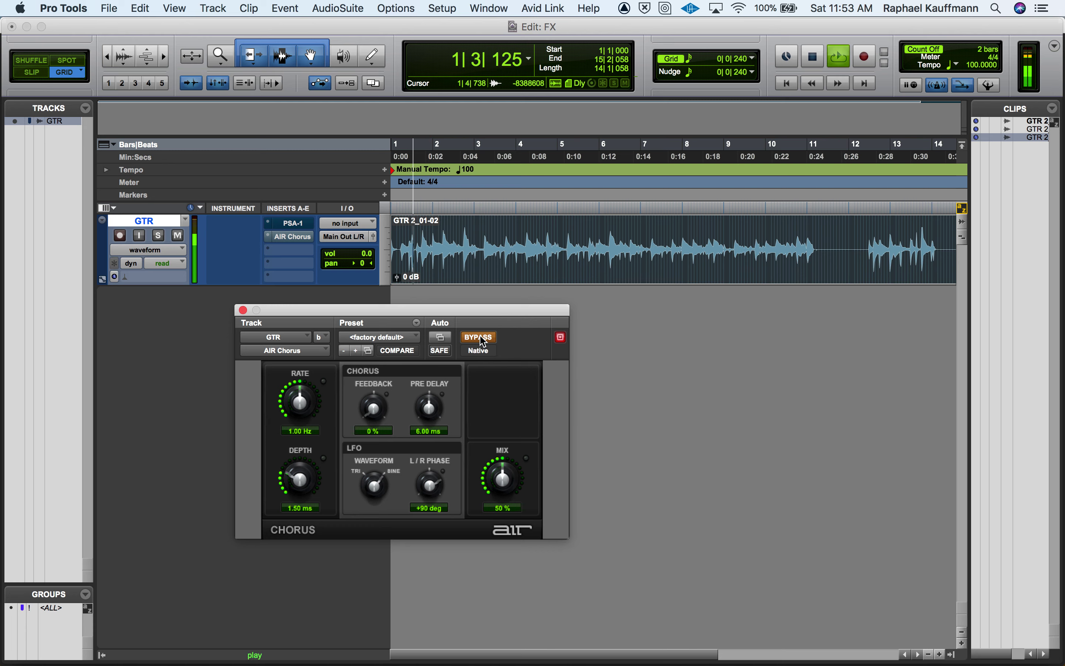
pyautogui.click(484, 341)
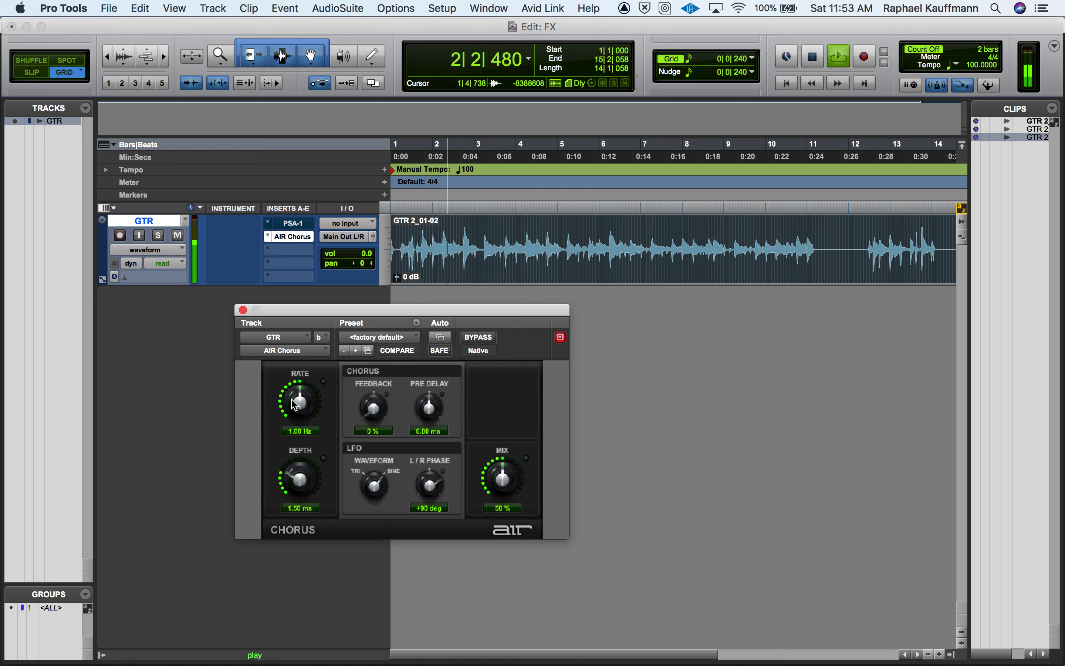
# Raise the AIR Chorus depth to 8.35 ms and listen to the guitar with the deeper chorus
pyautogui.moveTo(301, 472); pyautogui.dragTo(296, 426)
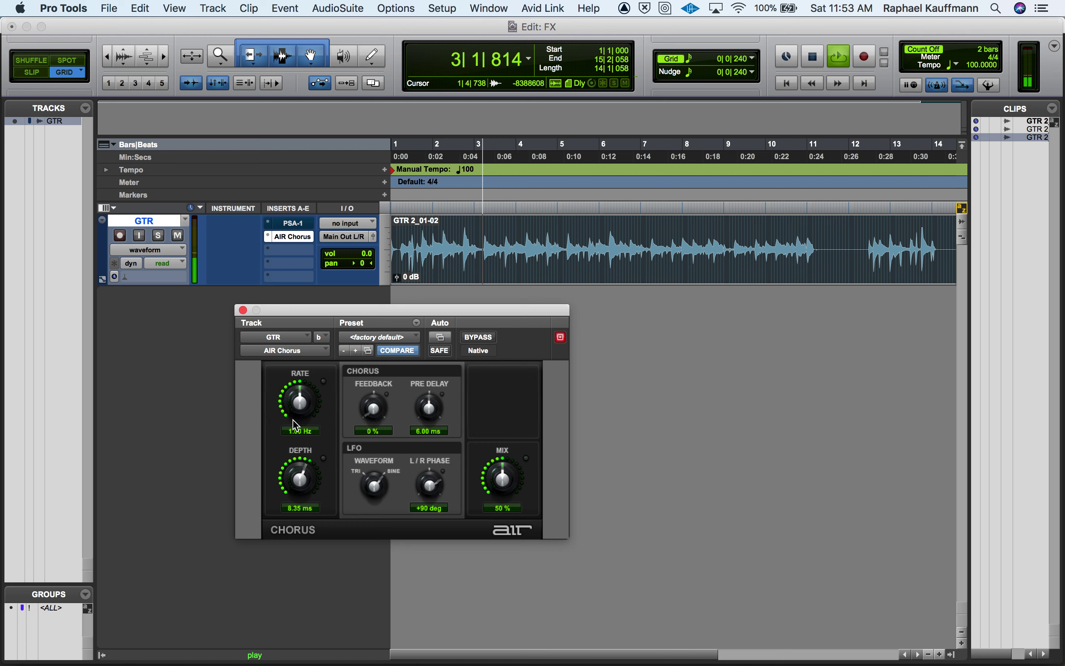
pyautogui.press('space')
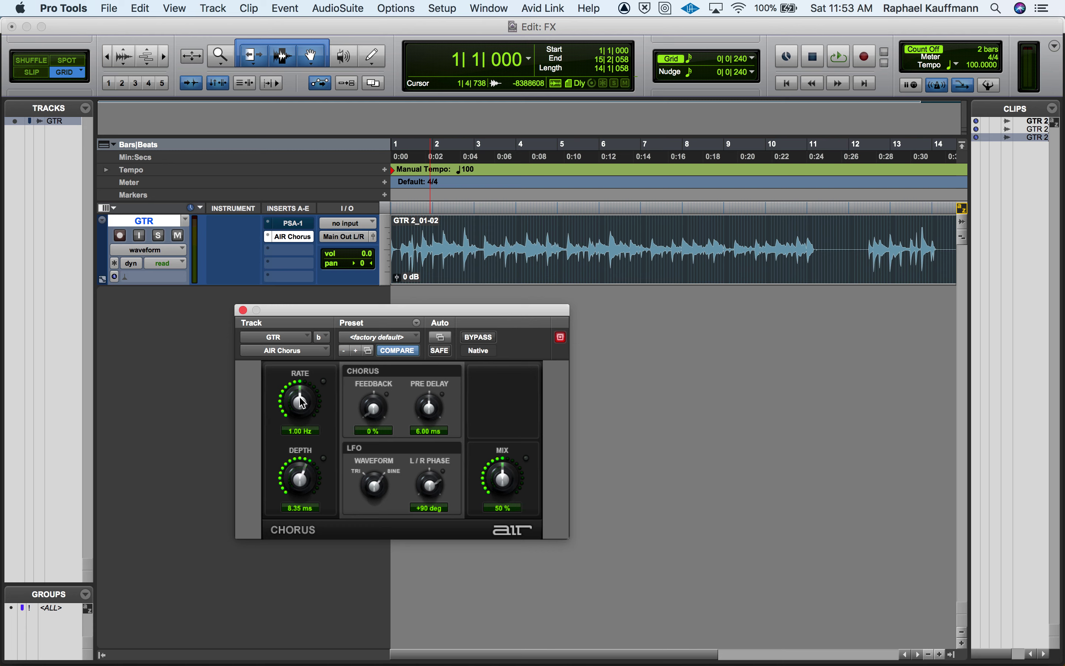
pyautogui.press('space')
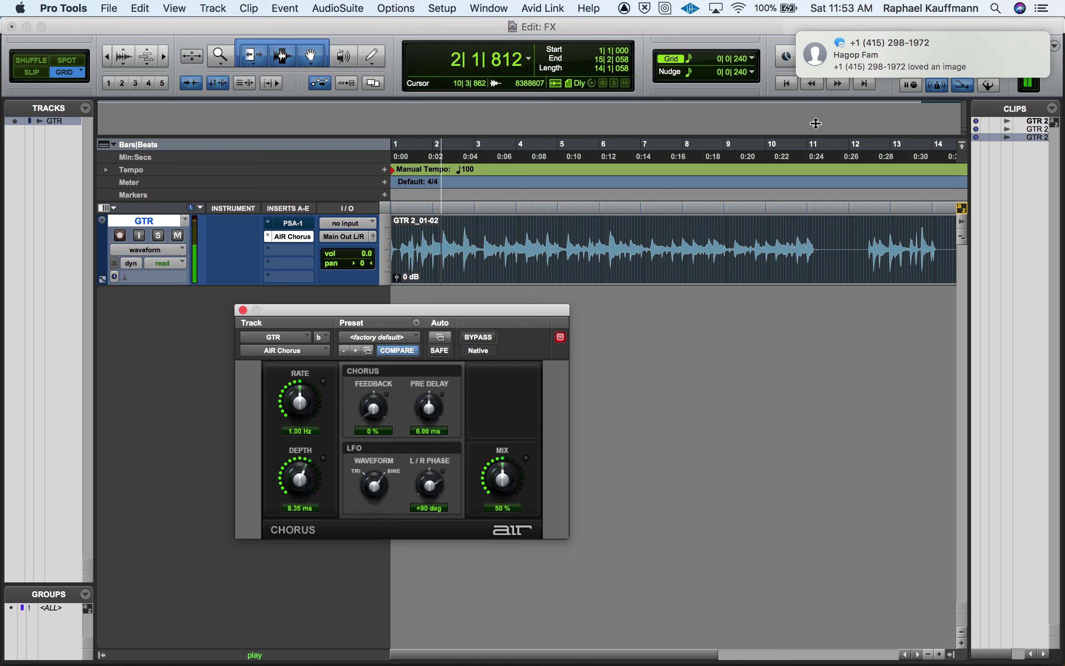
pyautogui.moveTo(850, 62)
pyautogui.press('space')
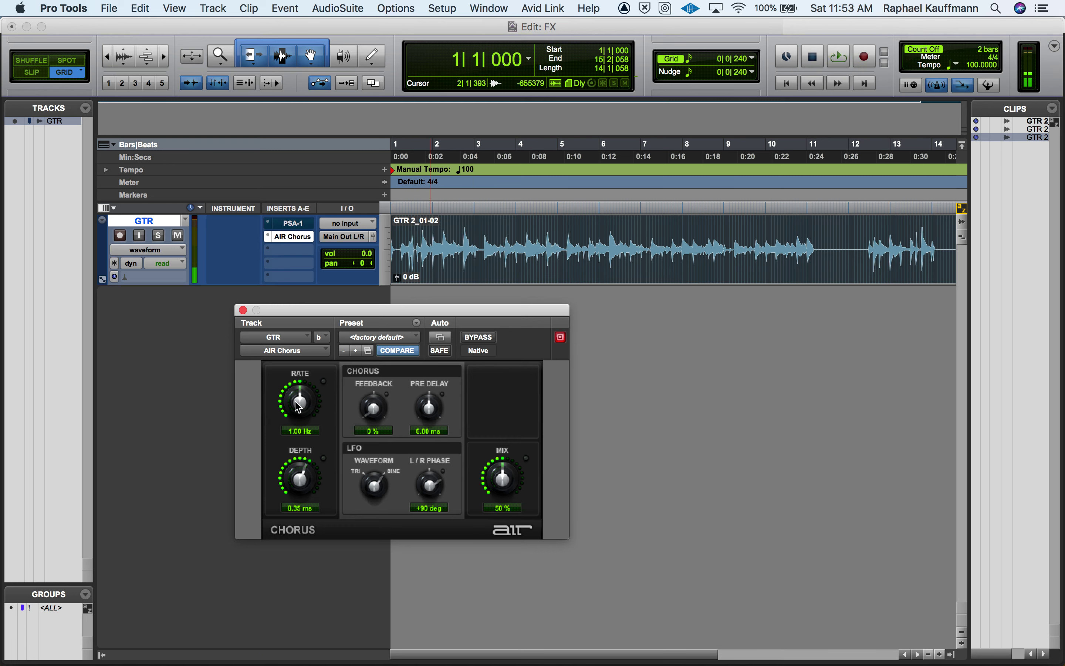
# Raise the AIR Chorus rate to 4.31 Hz while playing the GTR track
pyautogui.press('space')
pyautogui.moveTo(299, 407); pyautogui.dragTo(302, 357)
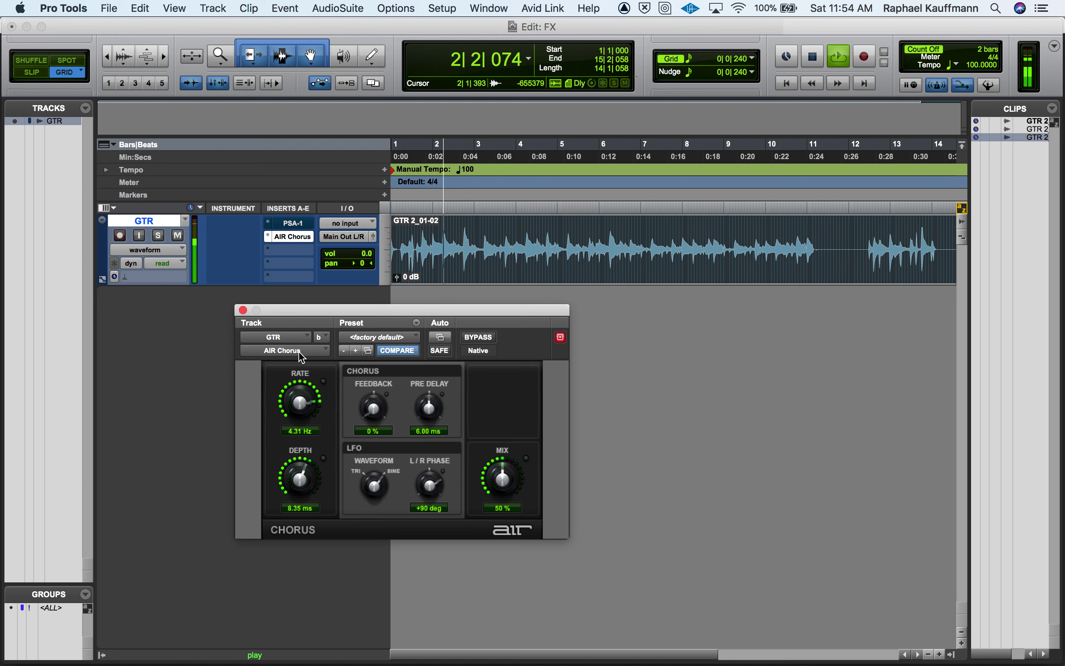
pyautogui.press('space')
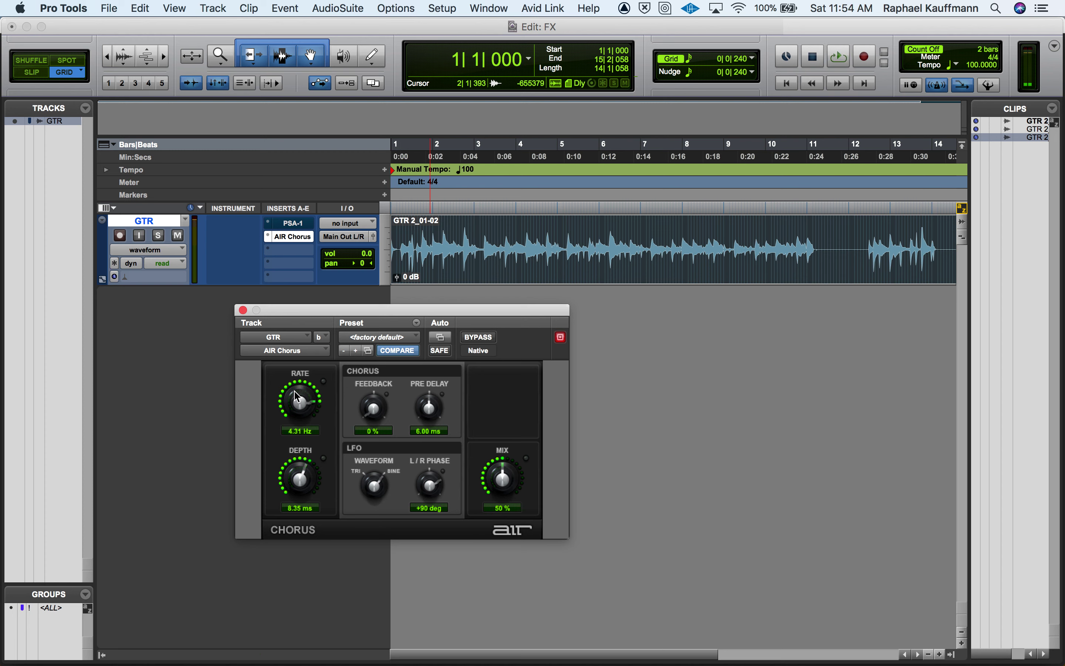
# Lower the AIR Chorus rate to 0.46 Hz, raise its depth to 9.53 ms, and replay the guitar
pyautogui.press('space')
pyautogui.moveTo(297, 397); pyautogui.dragTo(296, 479)
pyautogui.press('space')
pyautogui.press('space')
# Audition the AIR Chorus mix at 96 % and at 9 % during playback
pyautogui.moveTo(497, 446); pyautogui.dragTo(500, 419)
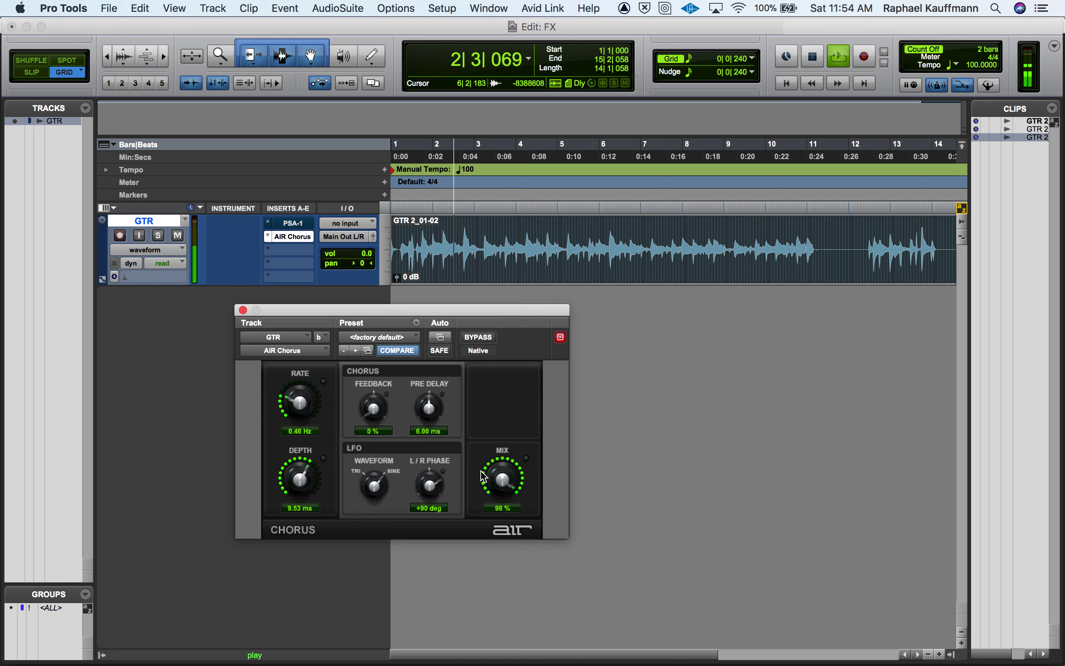
pyautogui.moveTo(484, 477); pyautogui.dragTo(483, 583)
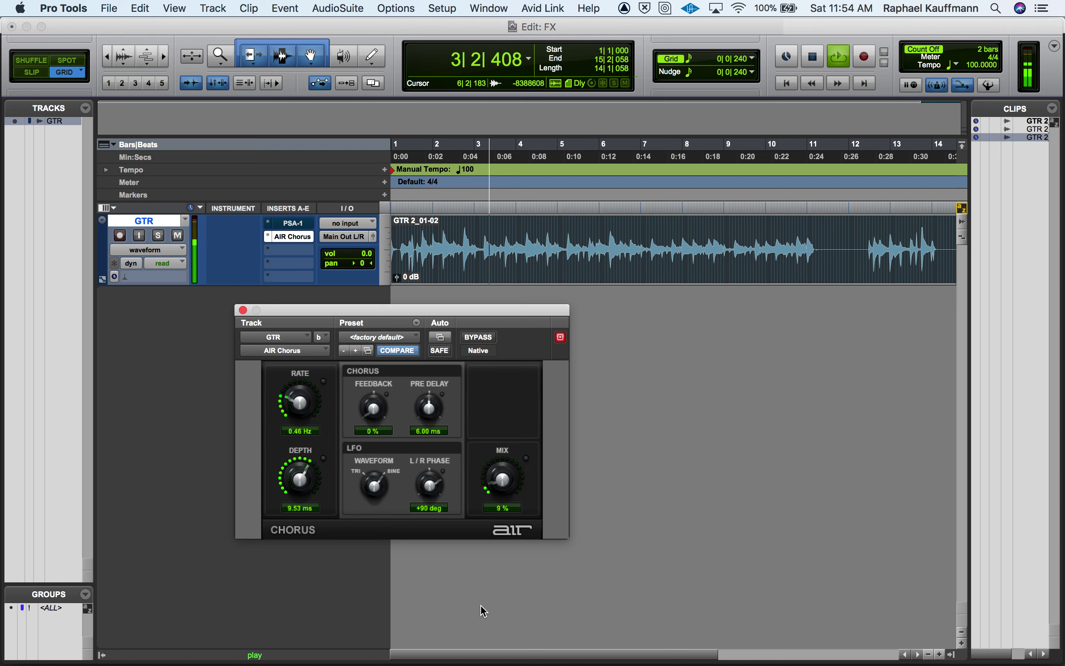
pyautogui.press('space')
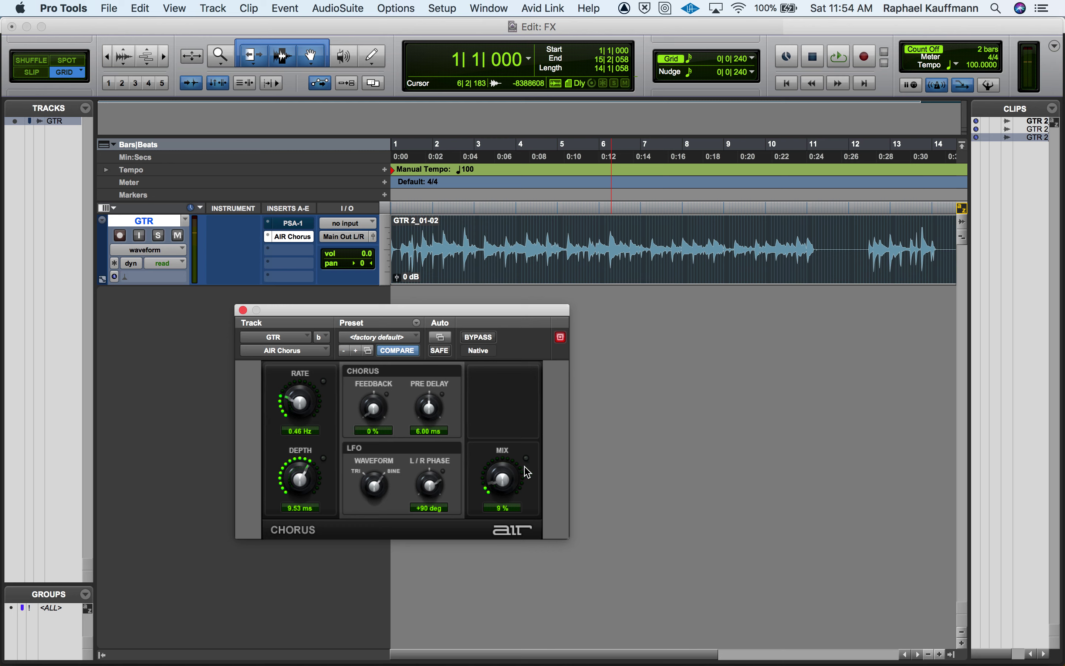
# Replace the AIR Chorus on the GTR track's second insert with the AIR Flanger (mono) modulation plug-in
pyautogui.click(243, 310)
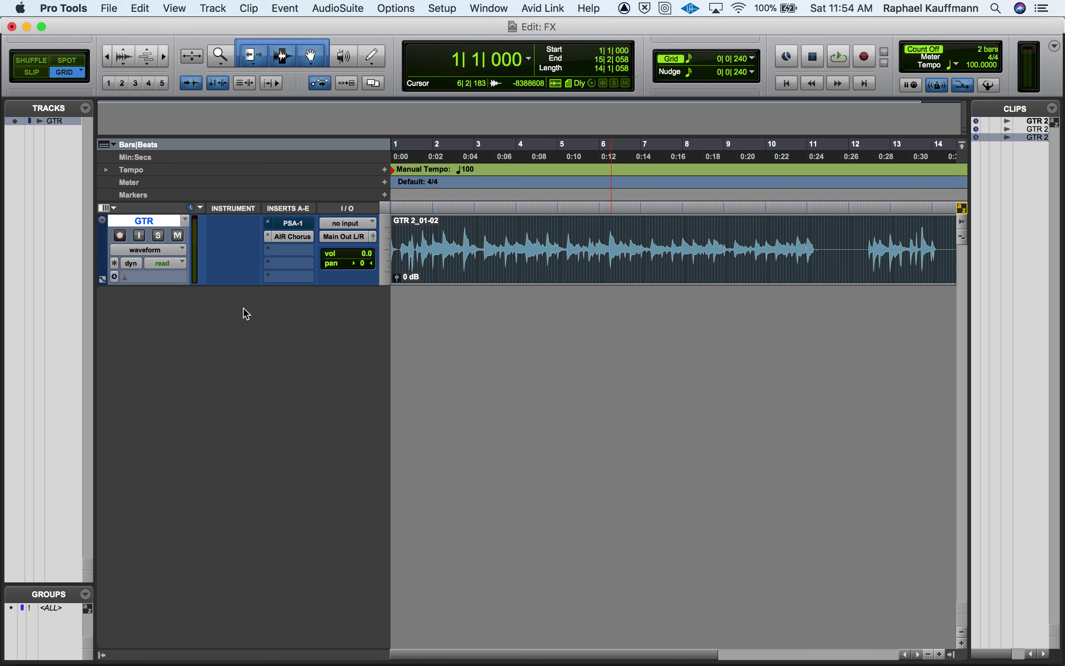
pyautogui.click(269, 240)
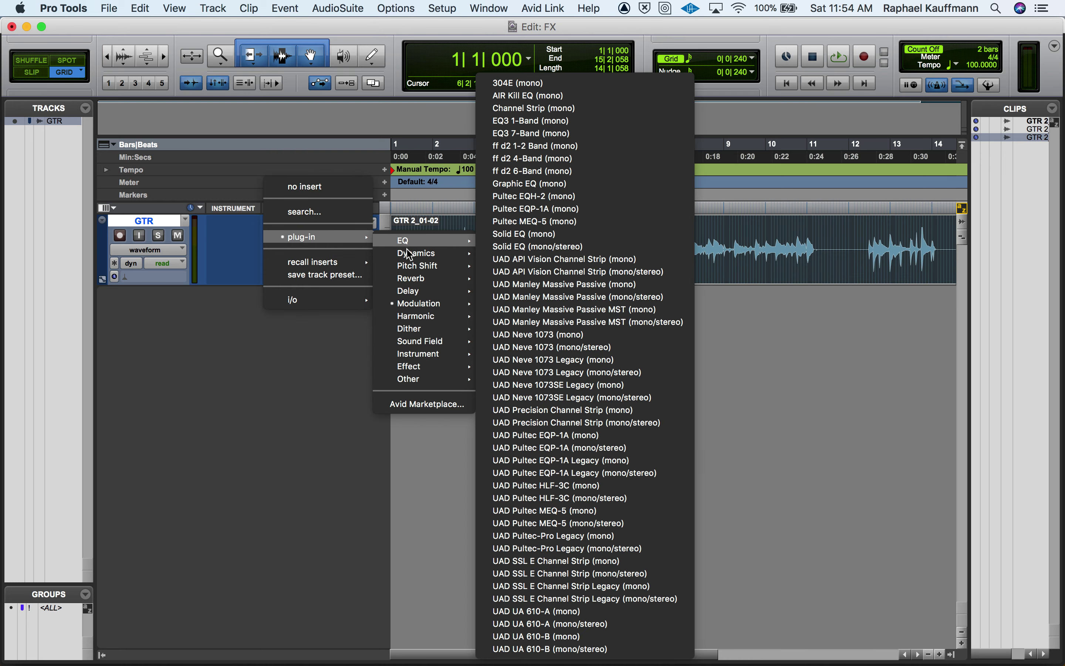
pyautogui.moveTo(410, 307)
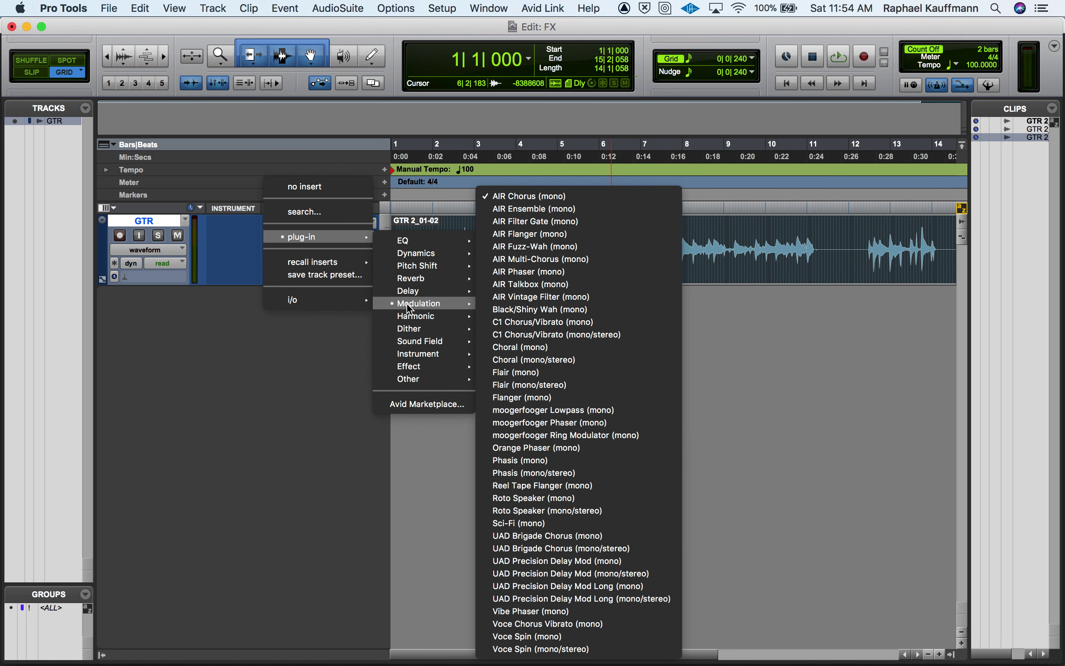
pyautogui.click(568, 234)
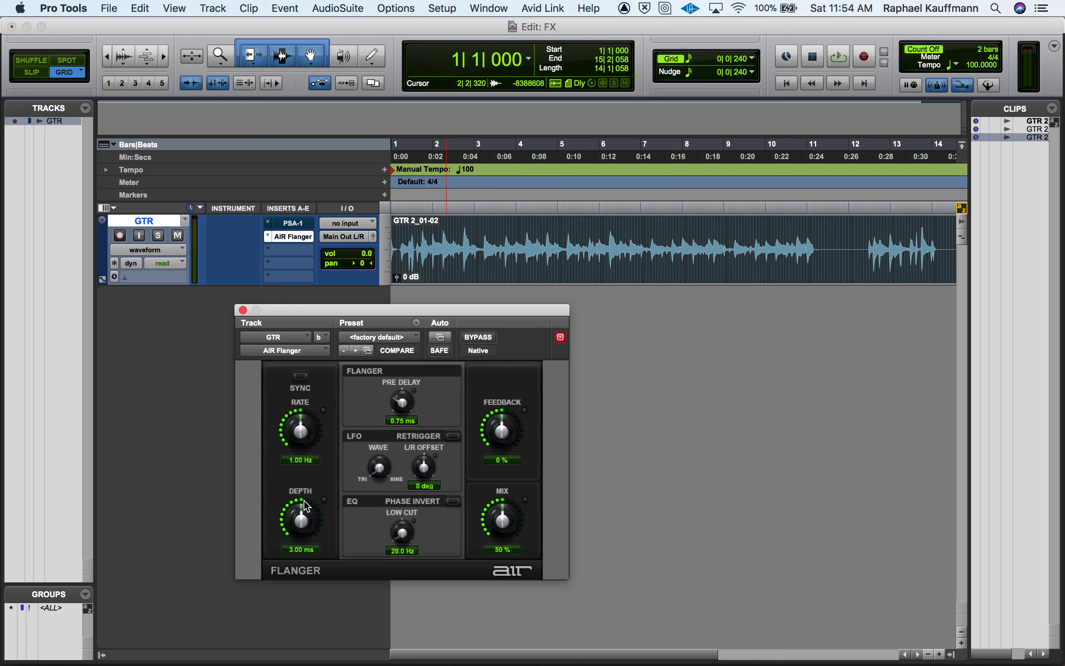
# Look through the AIR Flanger's factory presets without choosing one, and turn on tempo sync with the rate at 2T
pyautogui.click(366, 337)
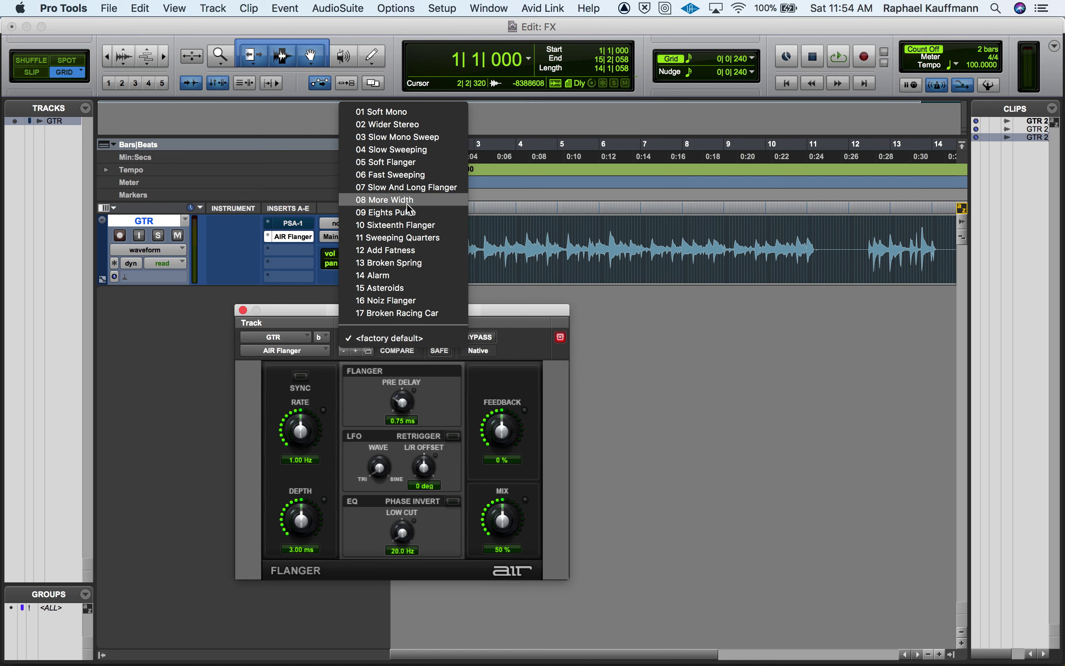
pyautogui.click(519, 314)
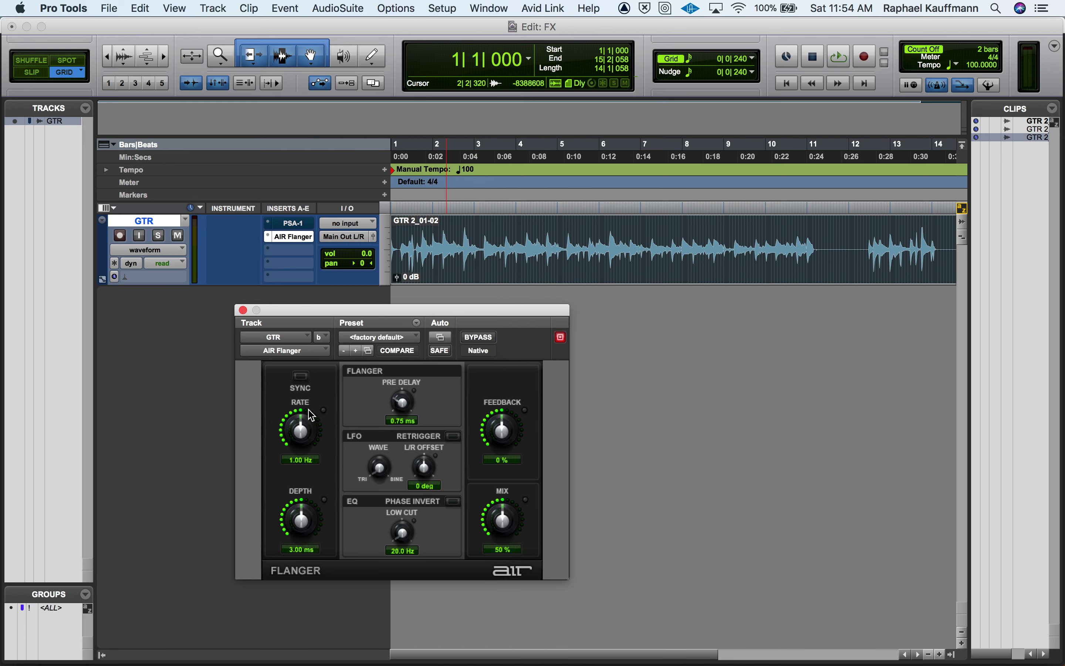
pyautogui.click(305, 381)
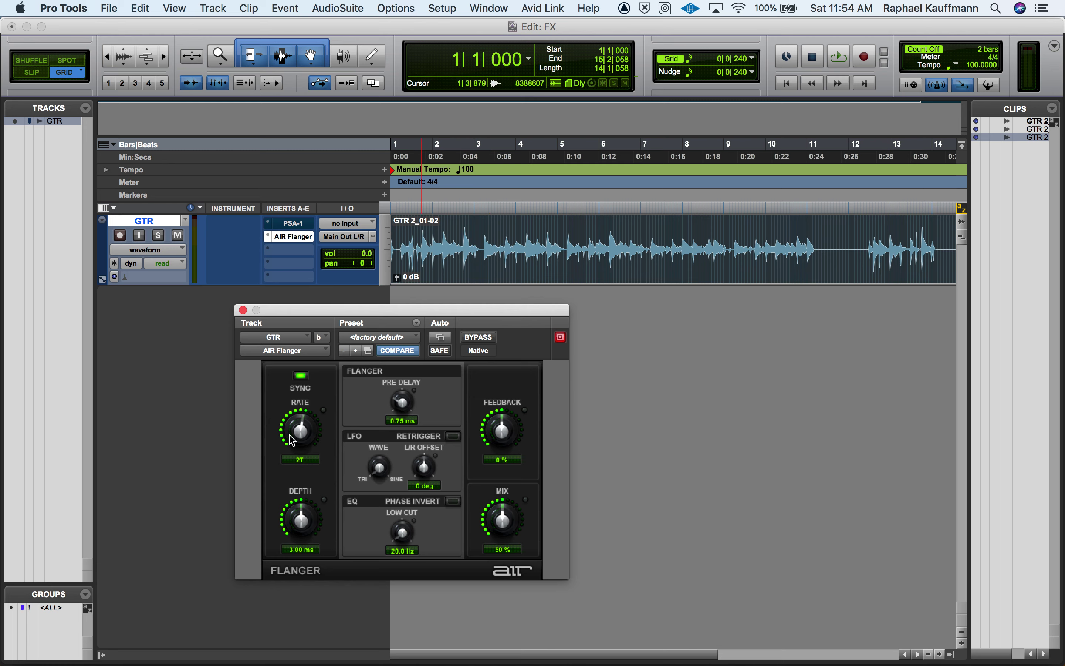
pyautogui.click(302, 377)
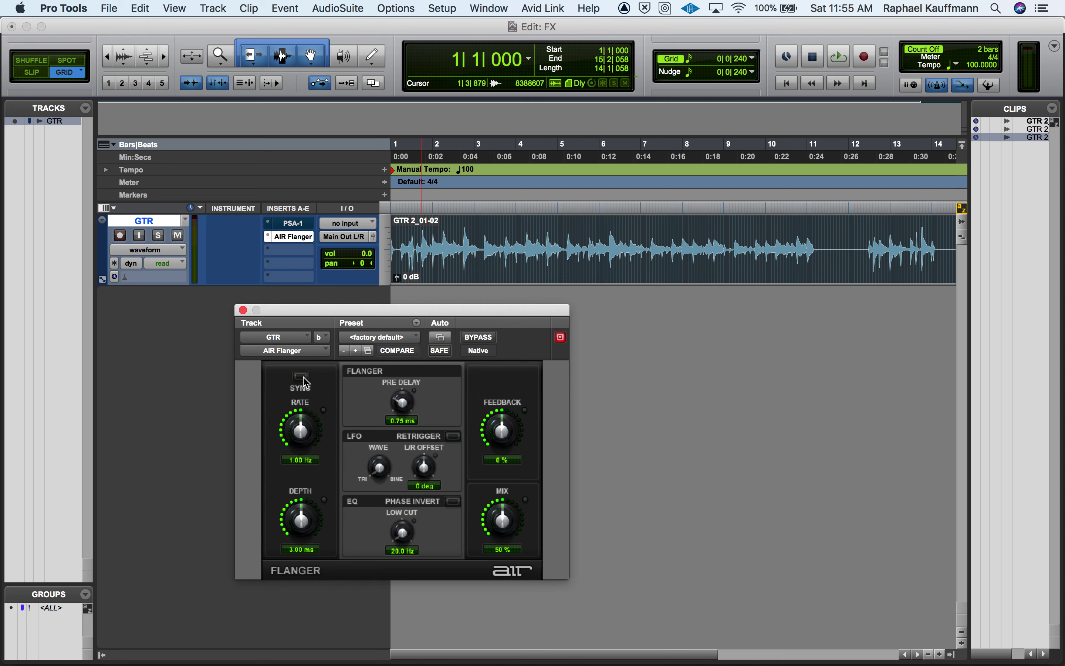
pyautogui.click(302, 377)
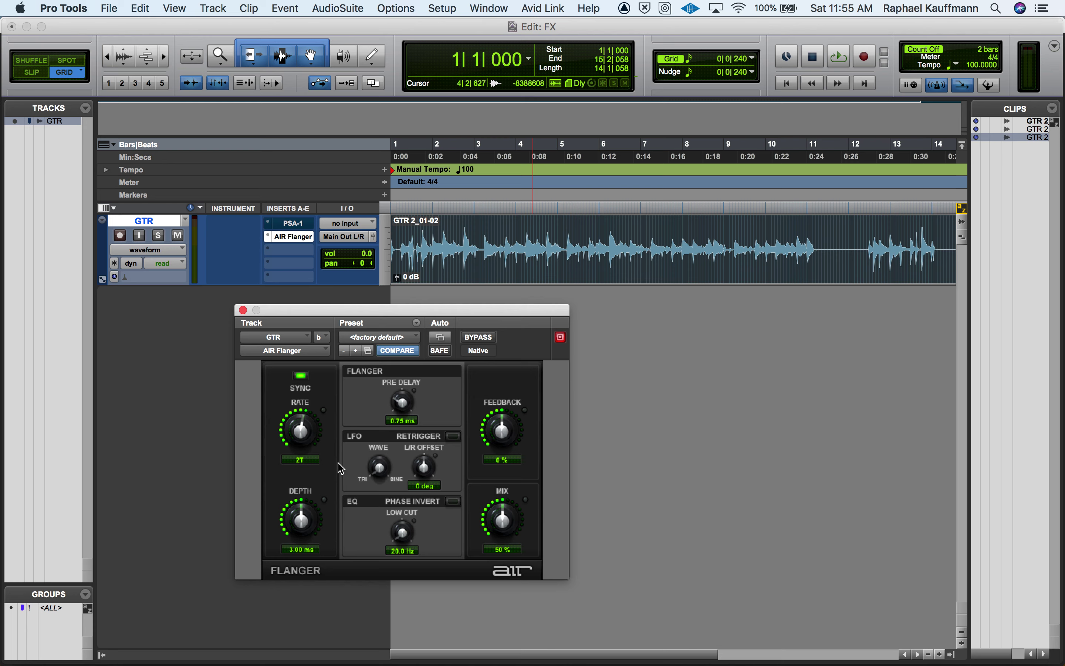
pyautogui.moveTo(303, 436)
pyautogui.mouseDown()
pyautogui.moveTo(289, 430)
pyautogui.moveTo(286, 451)
pyautogui.moveTo(296, 417)
pyautogui.mouseUp()
# Reactivate the SansAmp PSA-1 and, during playback, compare the guitar with AIR Flanger bypassed and active
pyautogui.click(444, 268)
pyautogui.press('space')
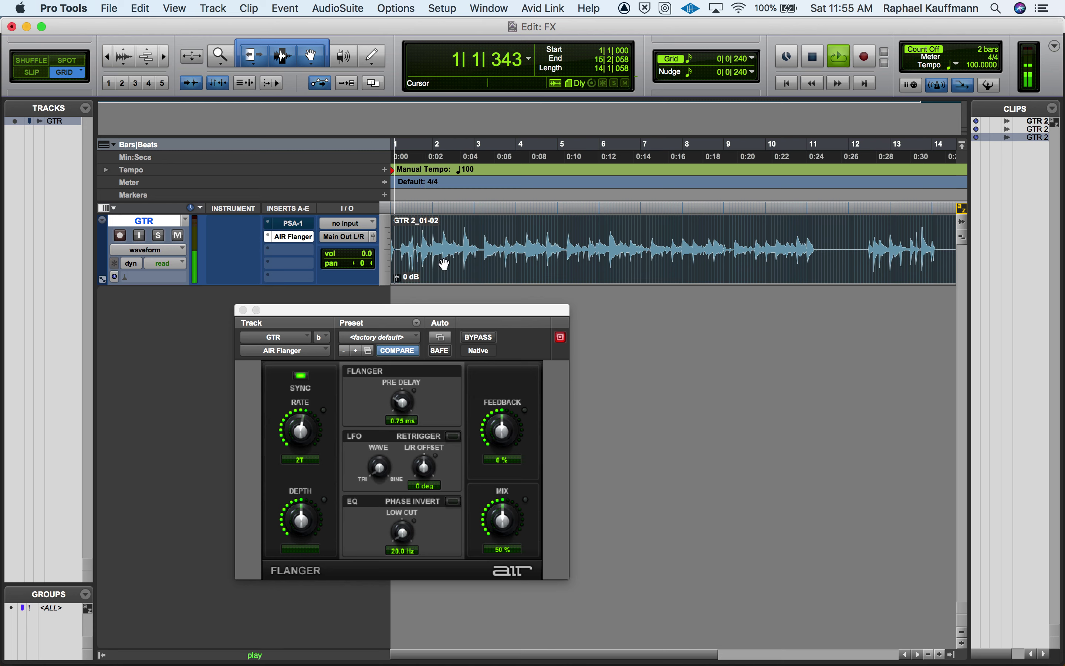
pyautogui.press('space')
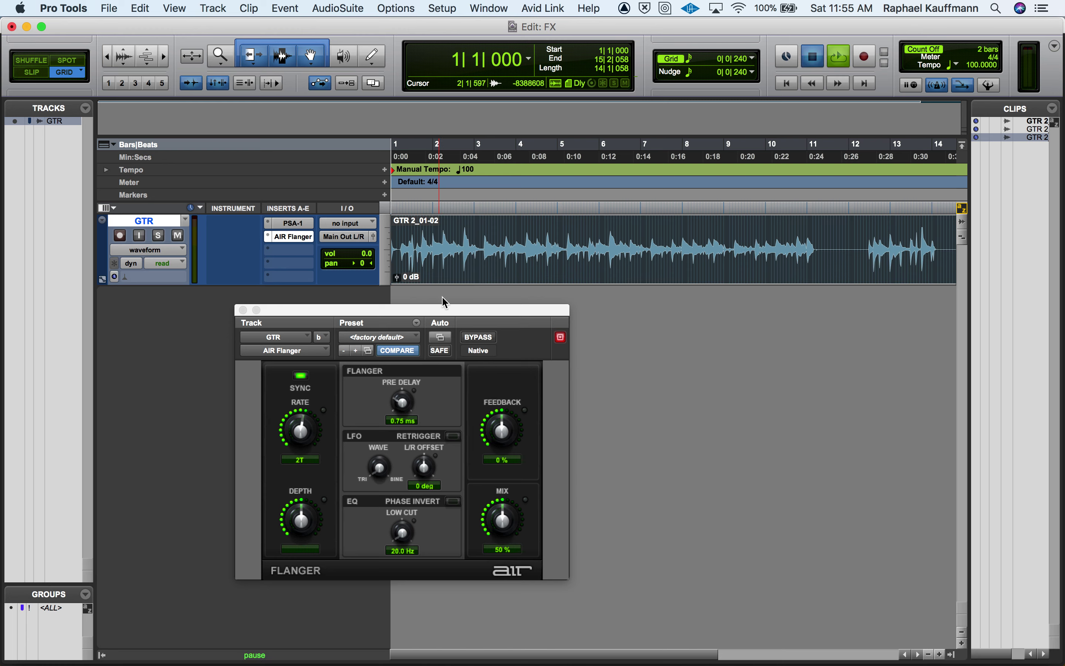
pyautogui.press('space')
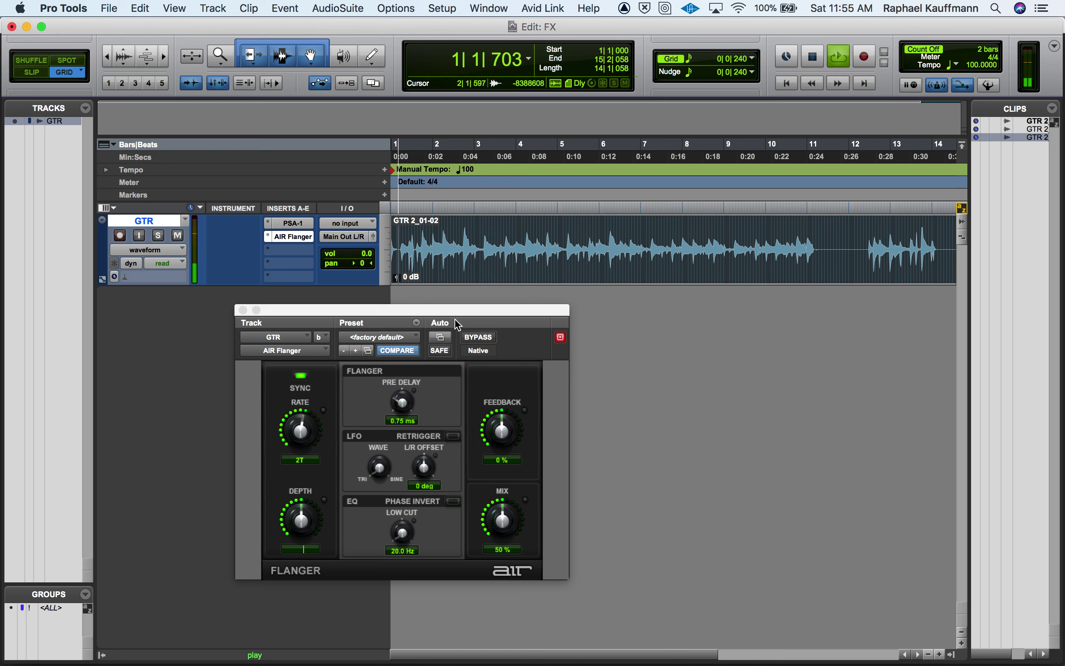
pyautogui.click(488, 337)
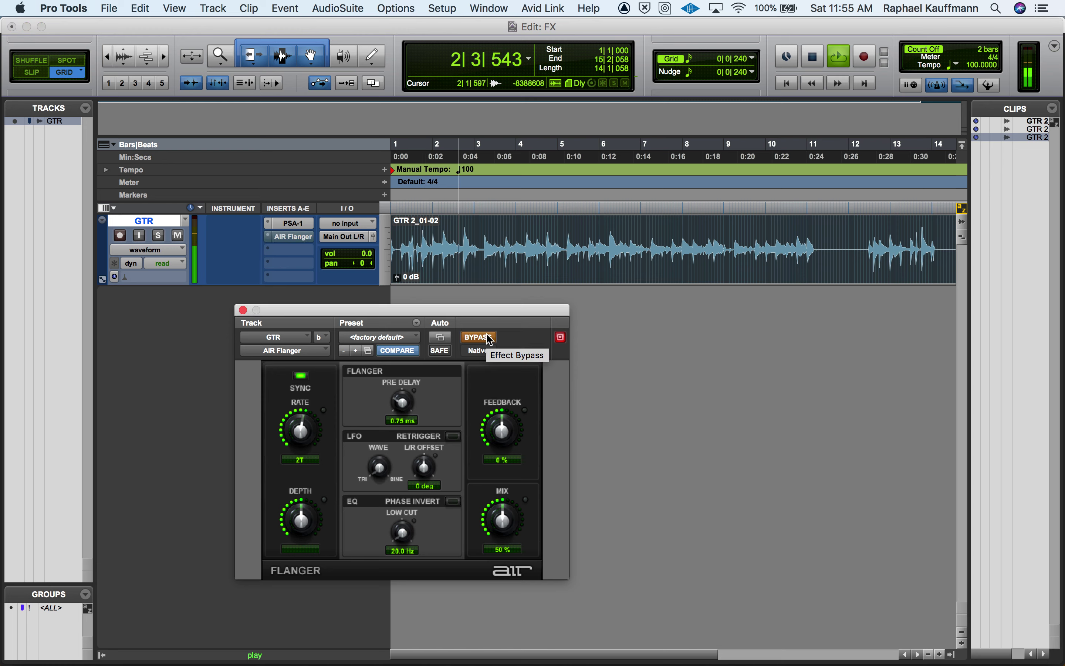
pyautogui.click(490, 338)
# During playback, set the AIR Flanger's depth to 4.04 ms, its rate to 1T and its feedback to +85 %
pyautogui.moveTo(302, 516)
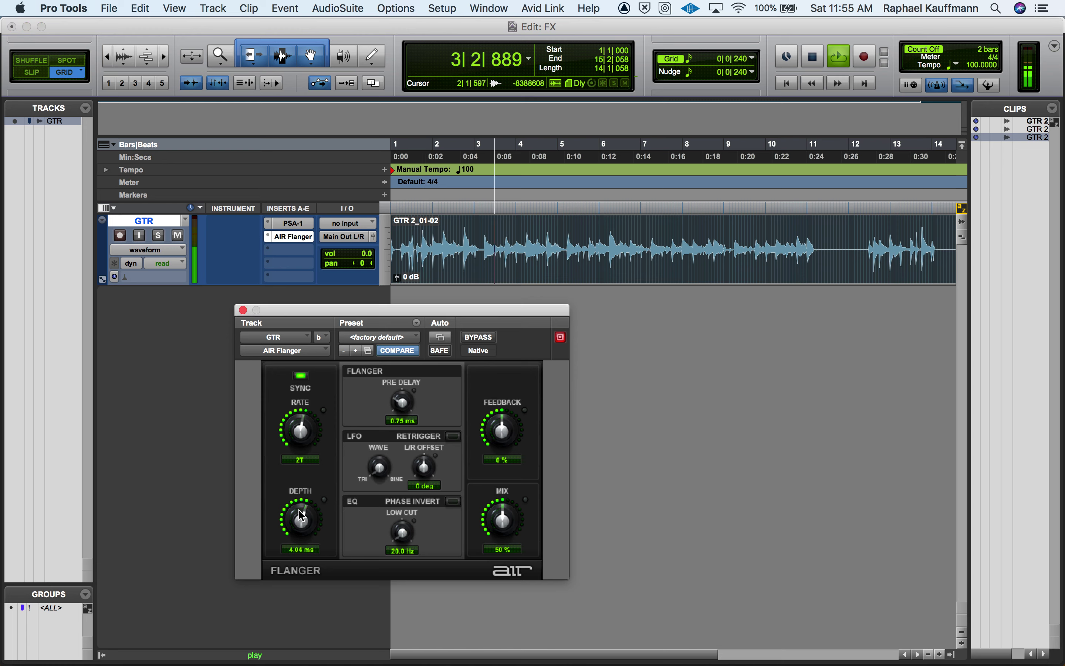
pyautogui.moveTo(300, 432); pyautogui.dragTo(294, 449)
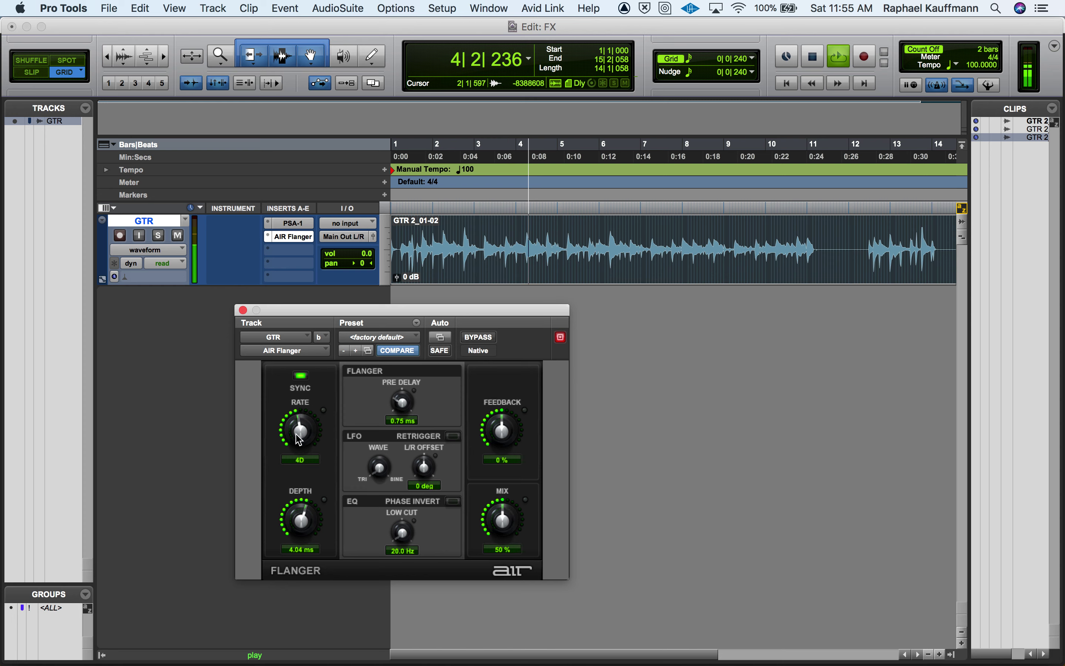
pyautogui.moveTo(502, 430); pyautogui.dragTo(504, 372)
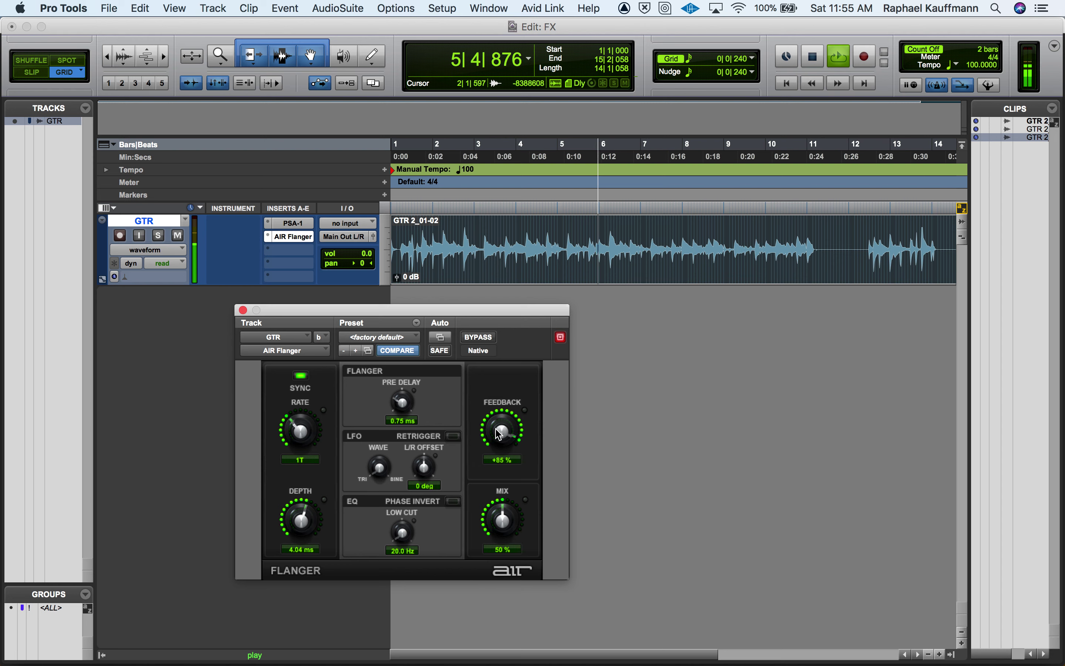
pyautogui.press('space')
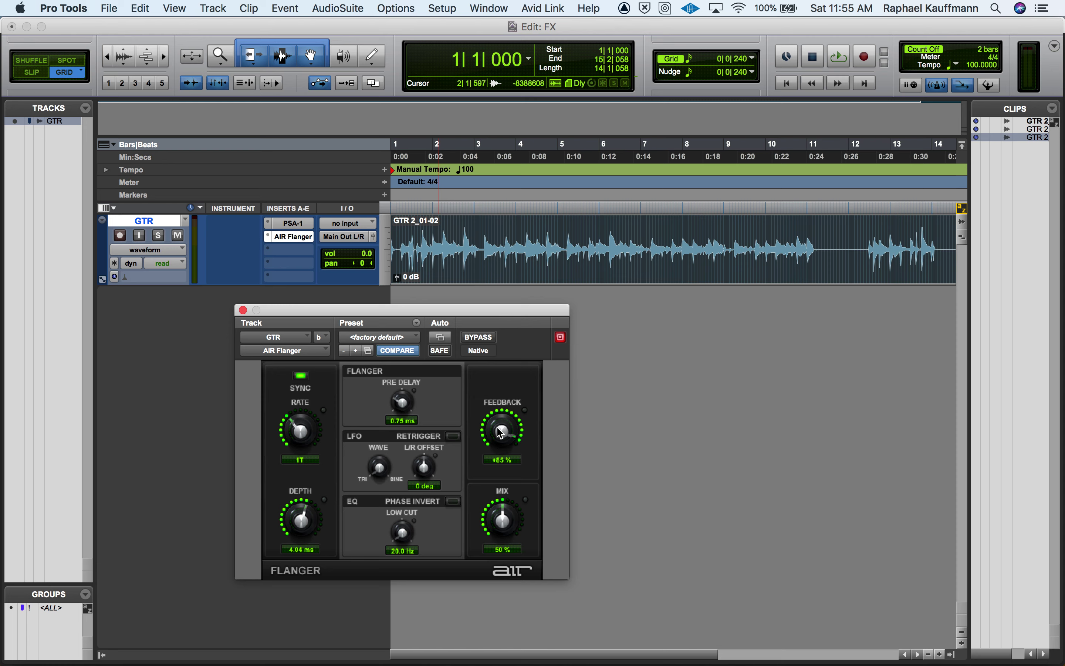
# Lower the AIR Flanger's feedback to +6 % and its mix to 4 % while listening to the guitar
pyautogui.moveTo(501, 436); pyautogui.dragTo(500, 490)
pyautogui.press('space')
pyautogui.moveTo(524, 545); pyautogui.dragTo(510, 592)
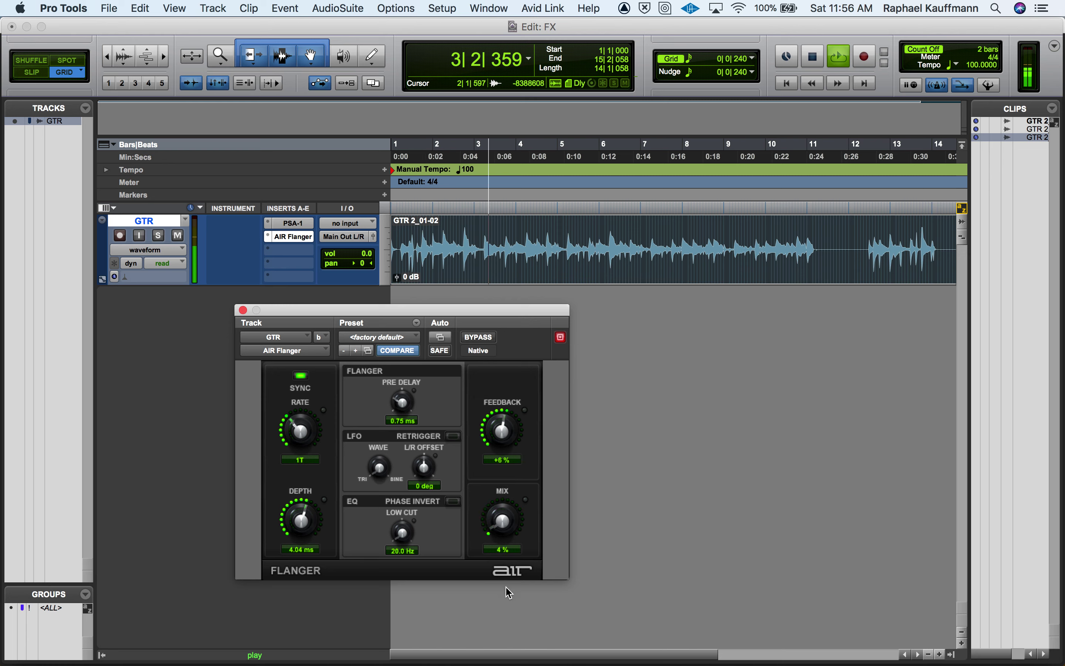
# Bypass the SansAmp PSA-1 and raise the AIR Flanger's mix to 95 %, depth to 7.02 ms and feedback to +46 %
pyautogui.click(295, 224)
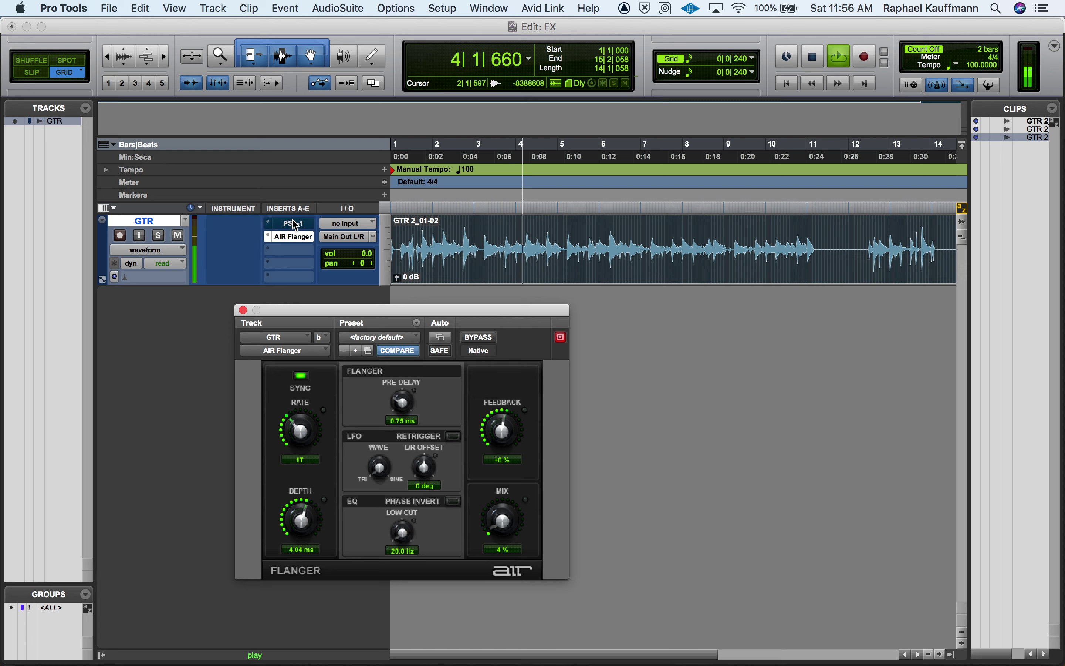
pyautogui.moveTo(502, 523); pyautogui.dragTo(505, 391)
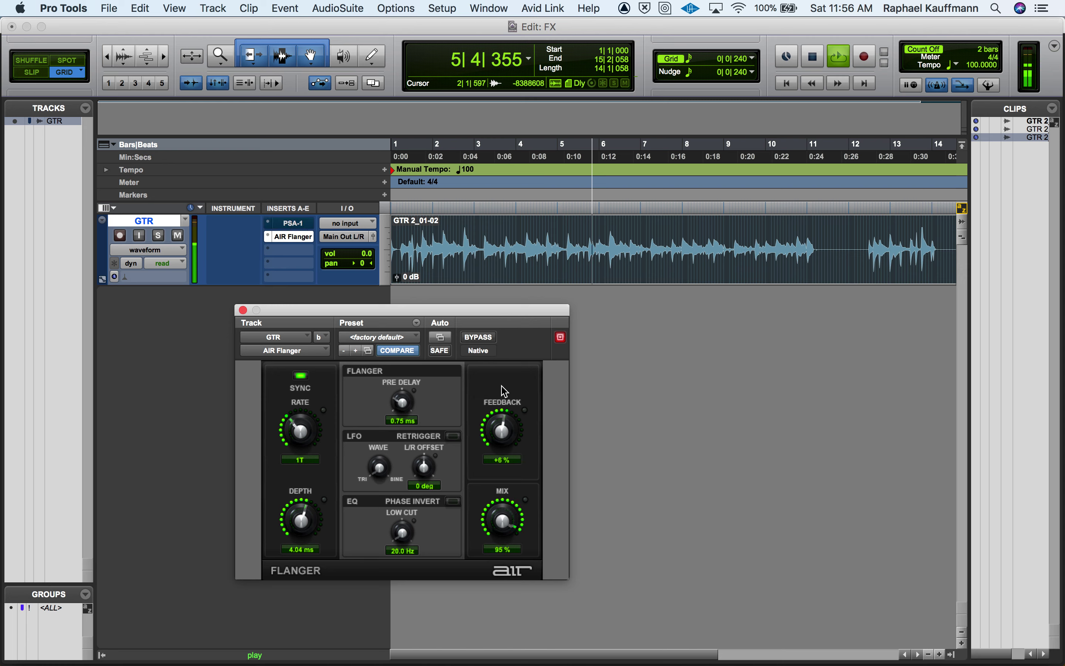
pyautogui.moveTo(294, 526); pyautogui.dragTo(292, 493)
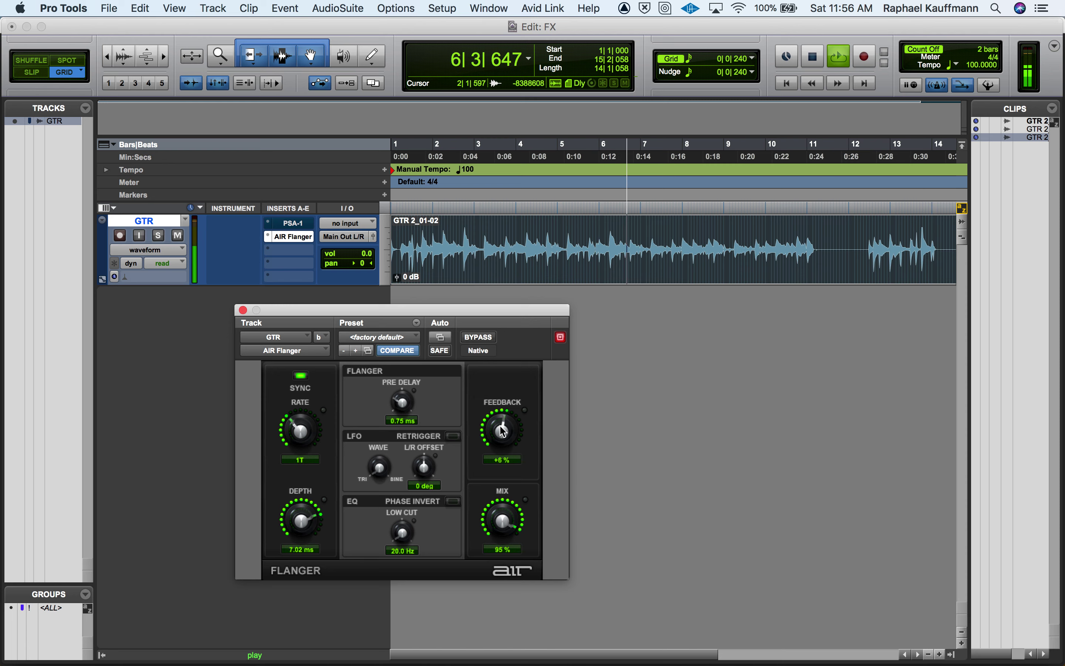
pyautogui.moveTo(503, 430); pyautogui.dragTo(505, 399)
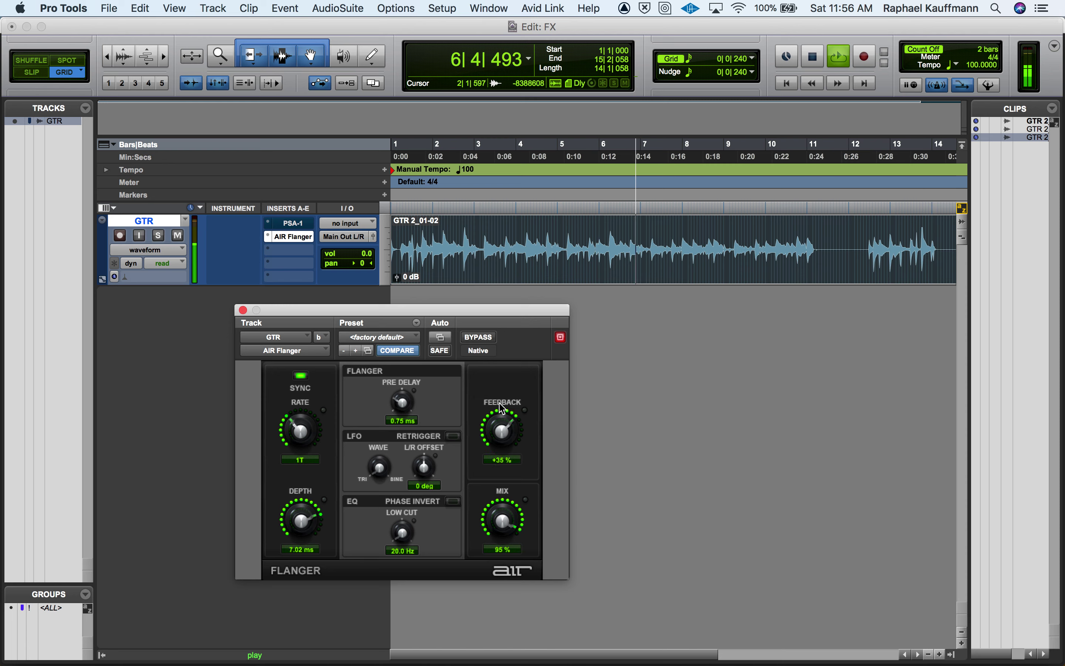
# Compare the guitar with AIR Flanger bypassed and active, reactivate the SansAmp PSA-1, and lower the flanger's feedback to -5 %
pyautogui.click(490, 338)
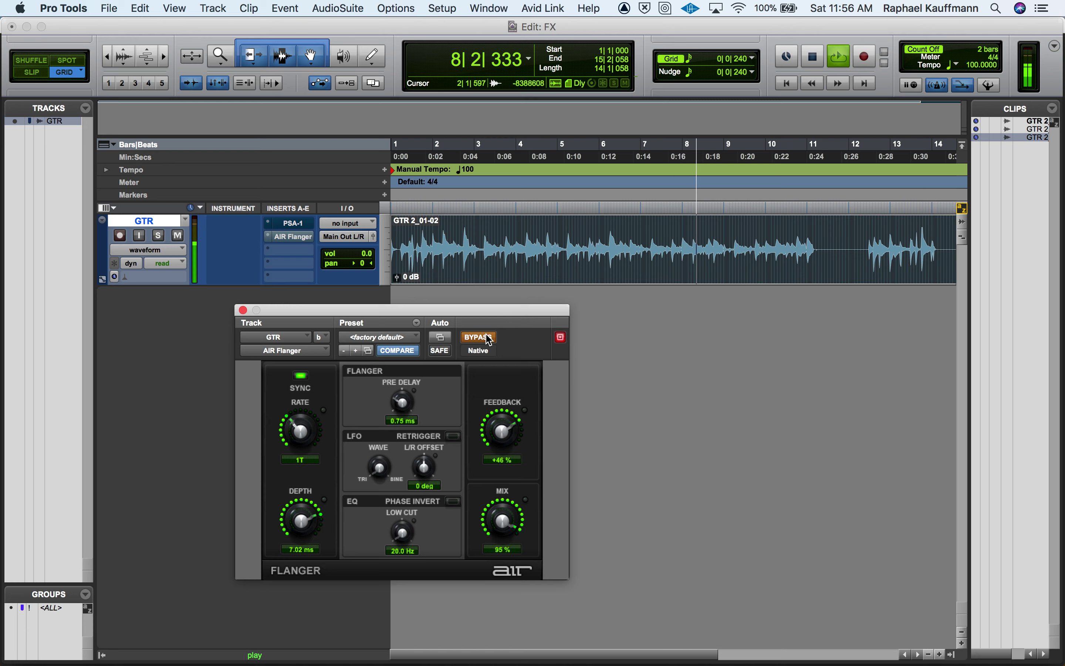
pyautogui.click(490, 338)
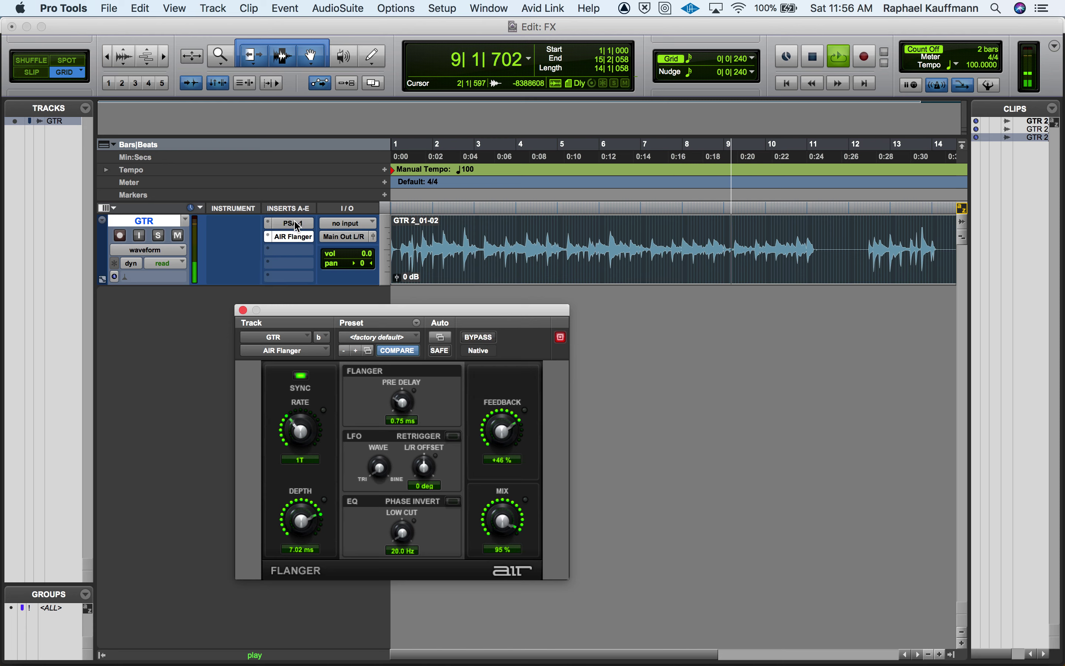
pyautogui.moveTo(503, 430); pyautogui.dragTo(497, 476)
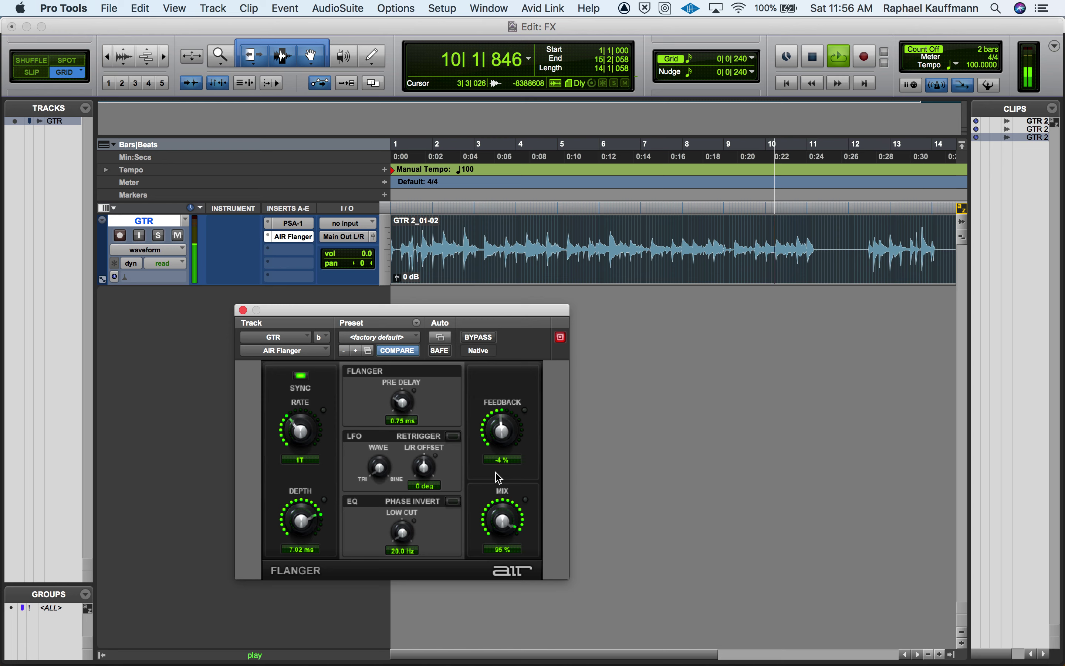
# Listen with the AIR Flanger bypassed, stop playback, then reactivate the flanger and close its window
pyautogui.click(478, 338)
pyautogui.press('space')
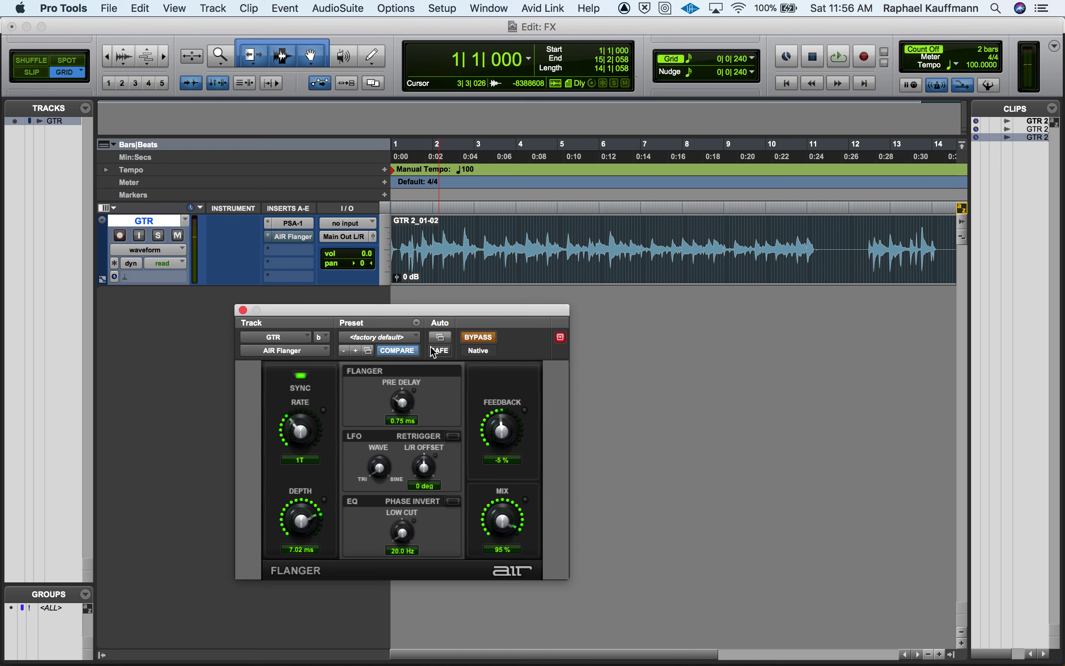
pyautogui.click(487, 338)
pyautogui.click(243, 310)
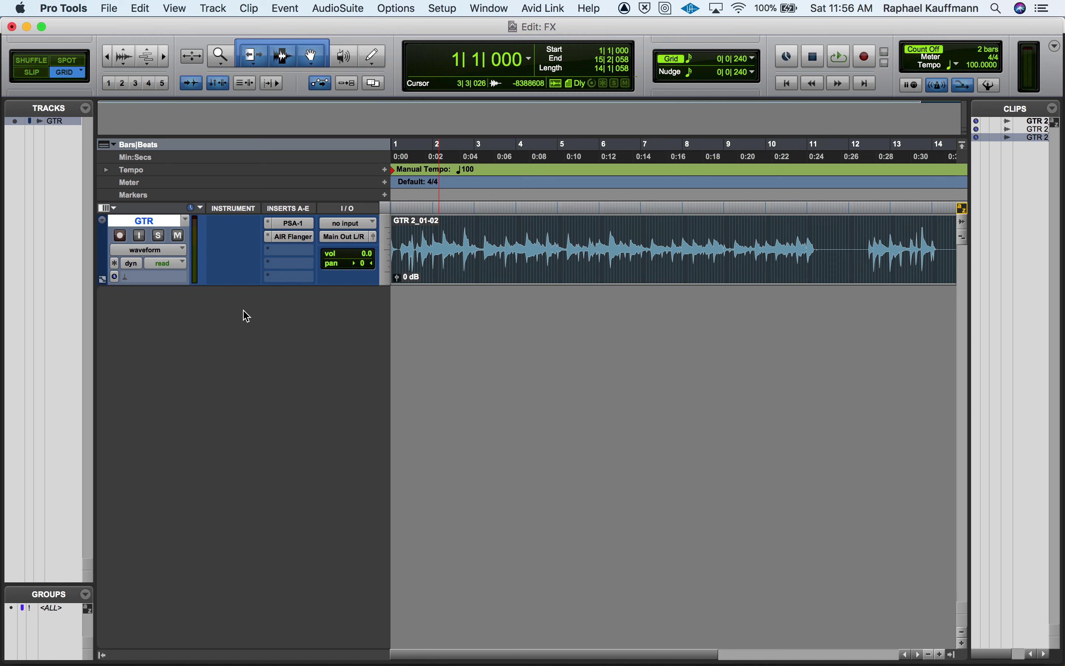
# Replace the AIR Flanger with AIR Phaser (mono) in the guitar track's second insert
pyautogui.press('super+Tab')
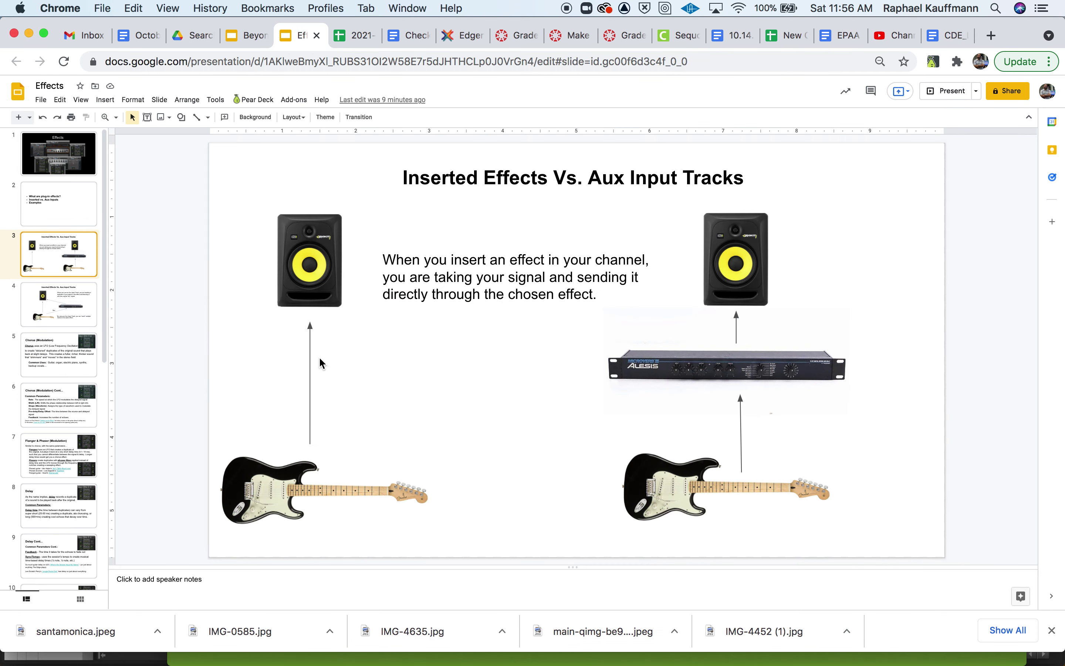
pyautogui.press('super+Tab')
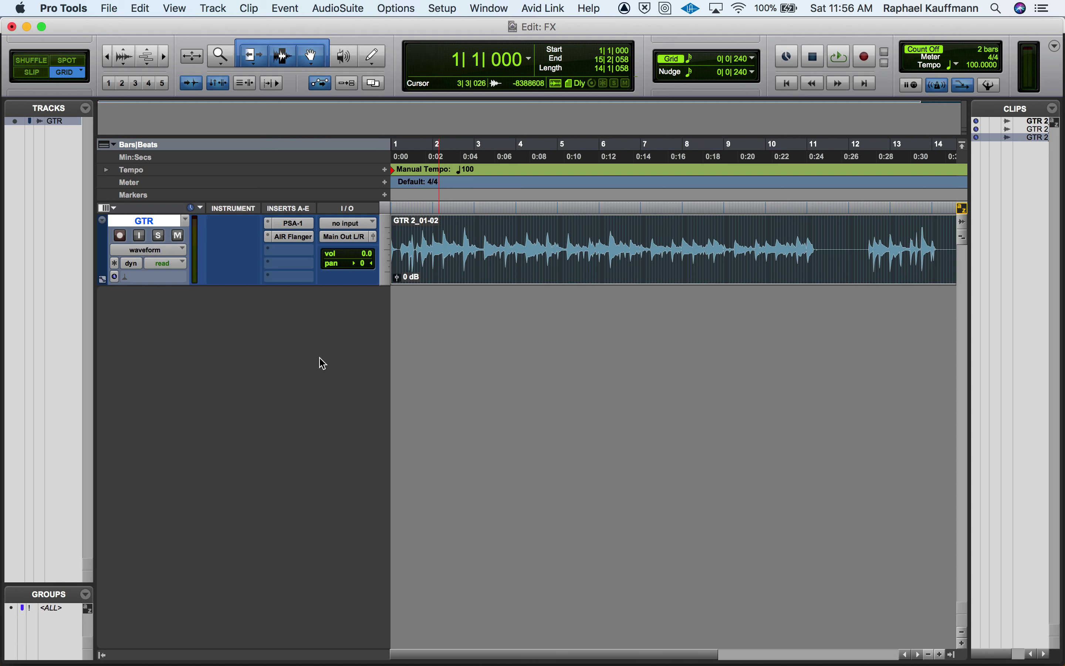
pyautogui.click(269, 239)
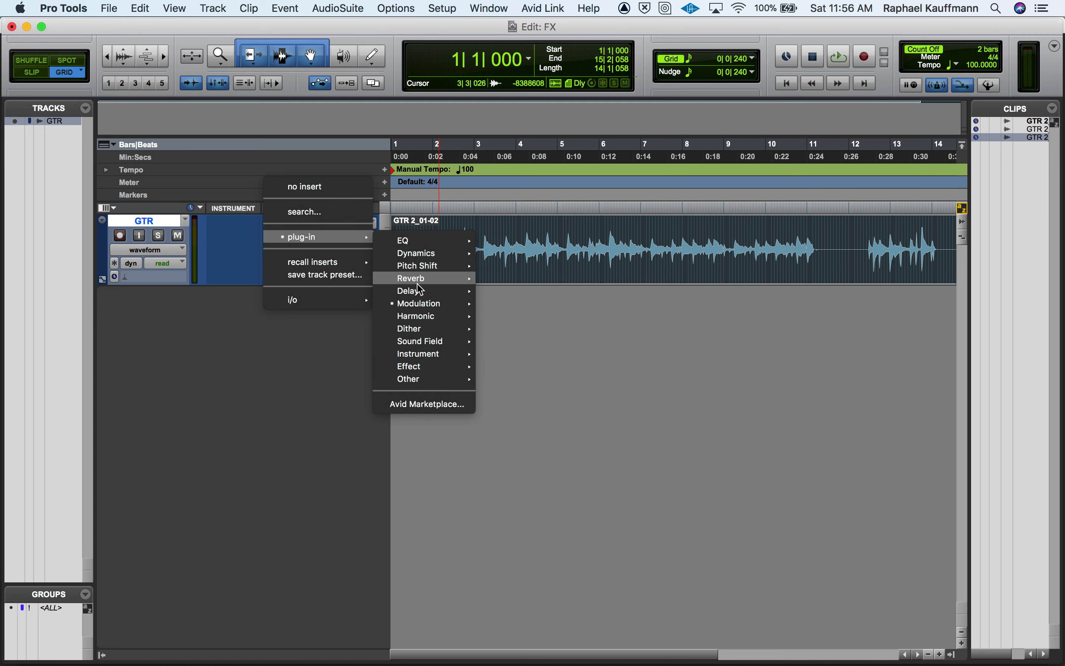
pyautogui.moveTo(421, 296)
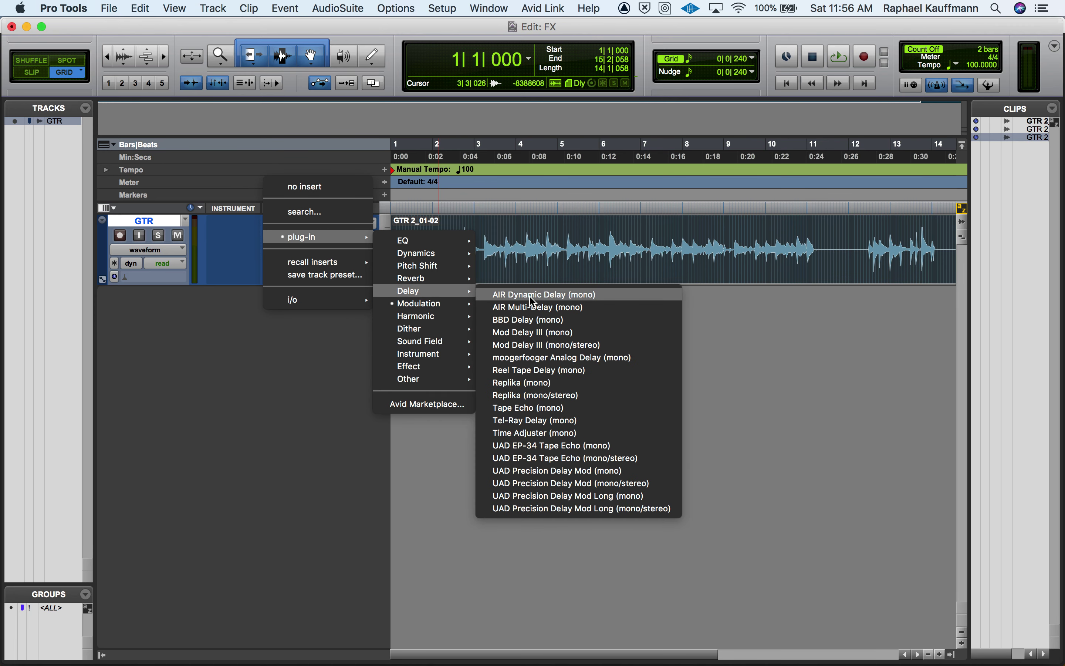
pyautogui.moveTo(454, 303)
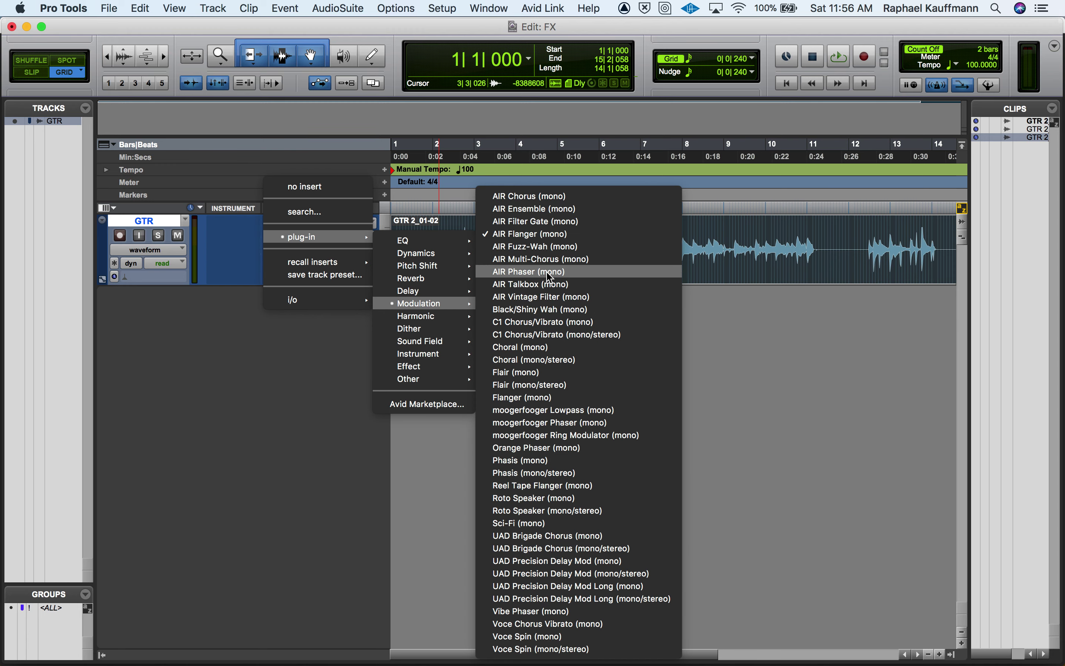
pyautogui.press('Escape')
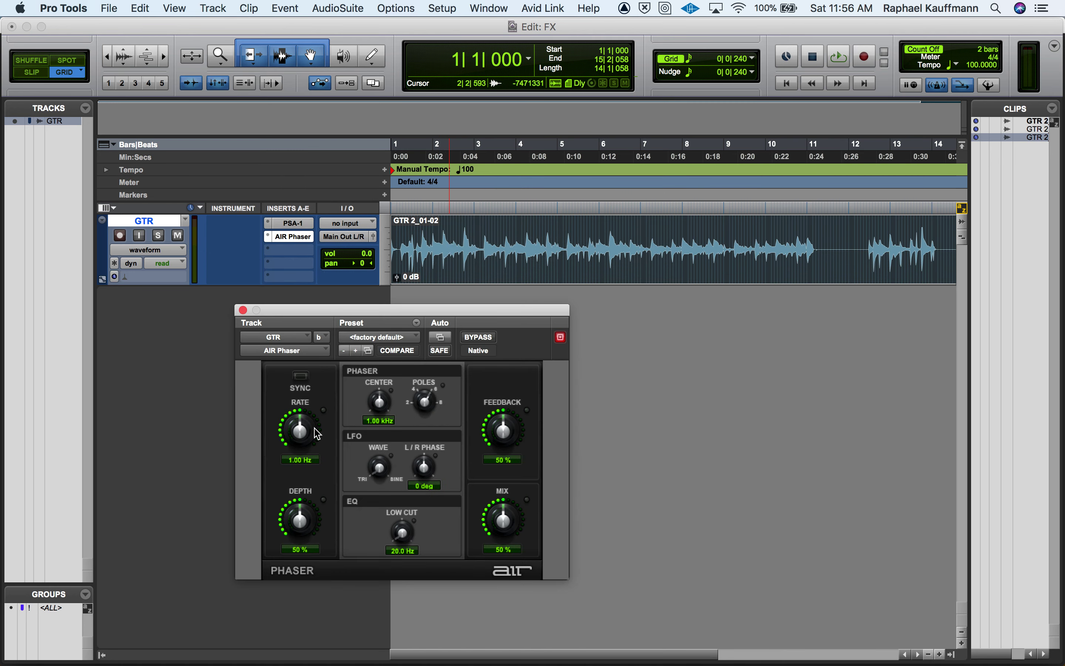
# Sync the AIR Phaser to tempo, lower its mix to 42 %, and compare the playing guitar bypassed and active
pyautogui.press('space')
pyautogui.press('space')
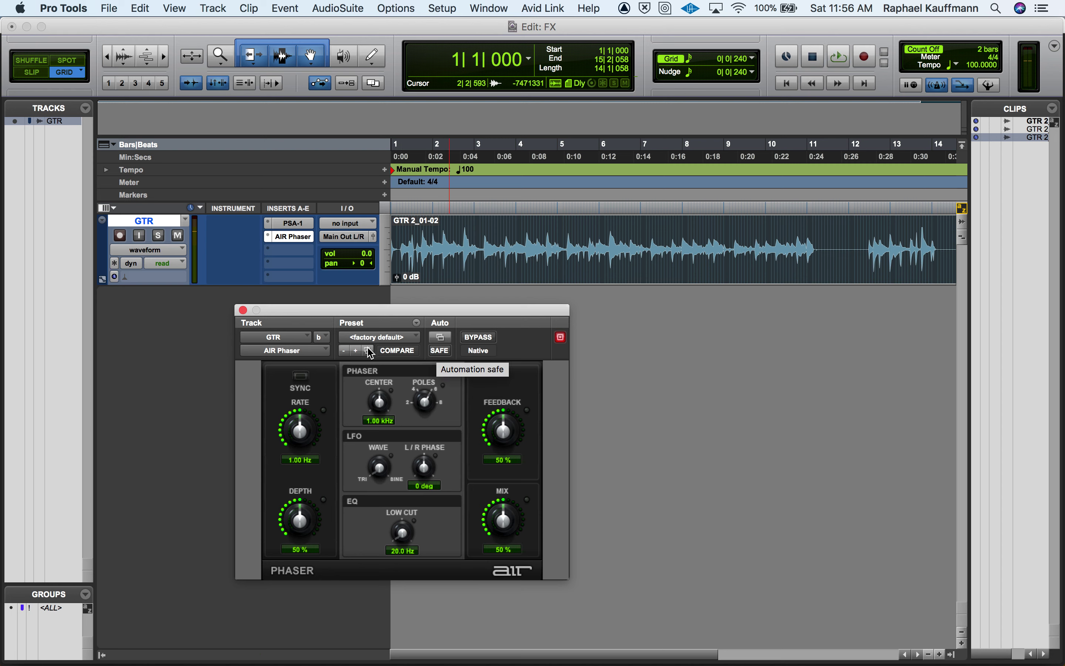
pyautogui.click(306, 377)
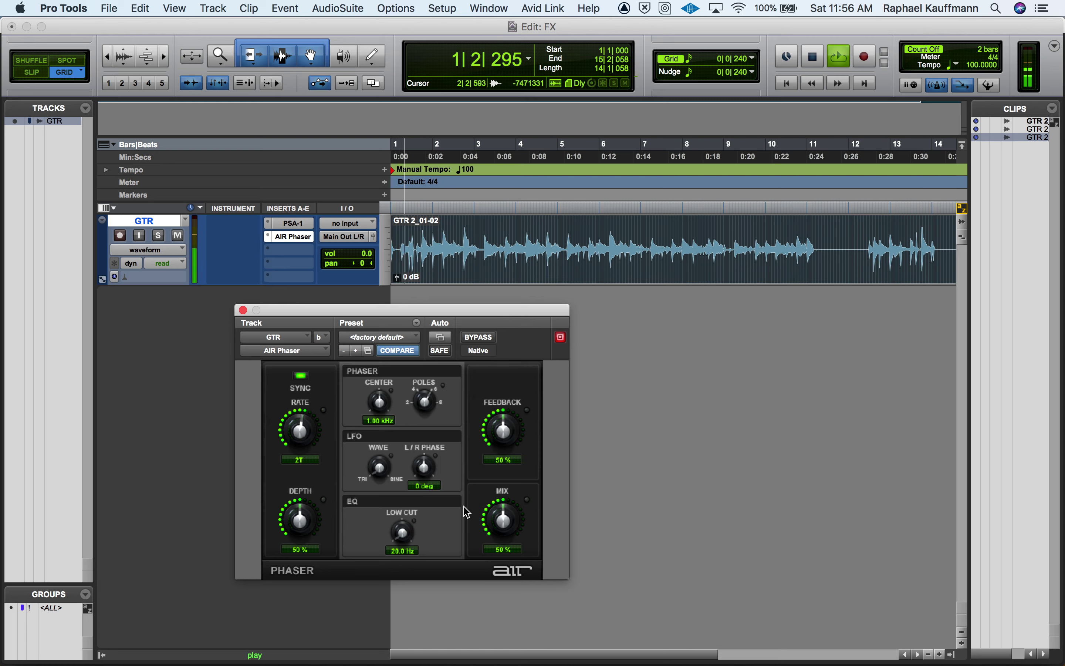
pyautogui.moveTo(503, 520); pyautogui.dragTo(504, 532)
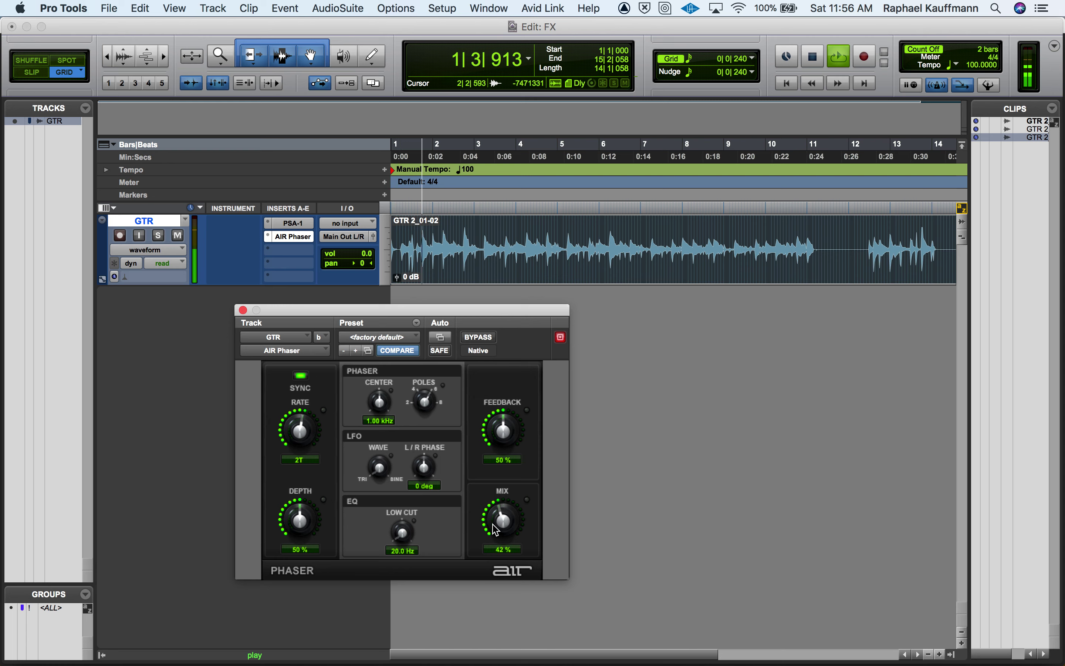
pyautogui.click(488, 337)
pyautogui.click(488, 337)
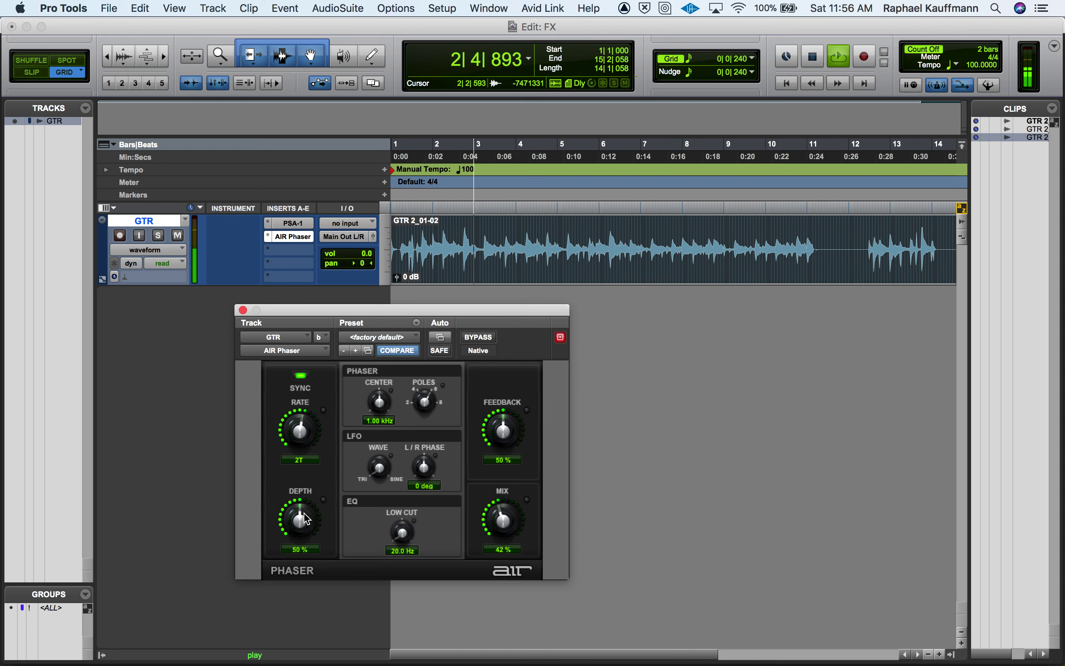
# Set the AIR Phaser's depth to 61 % and rate to 4/4 while listening, and stop playback
pyautogui.moveTo(300, 519); pyautogui.dragTo(301, 506)
pyautogui.moveTo(291, 426); pyautogui.dragTo(289, 442)
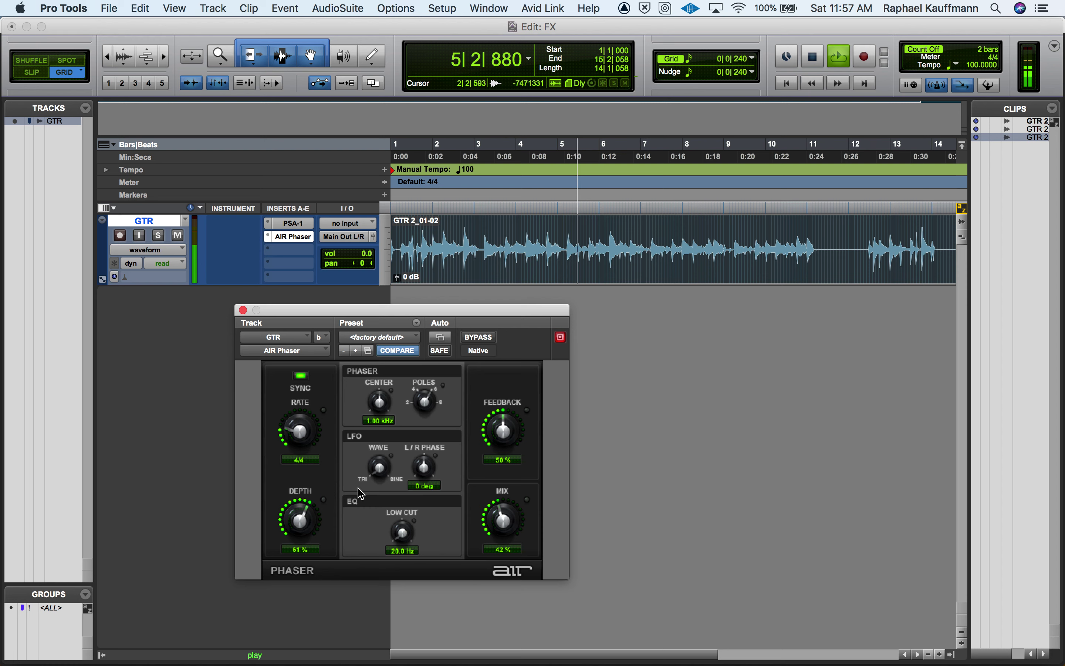
pyautogui.press('space')
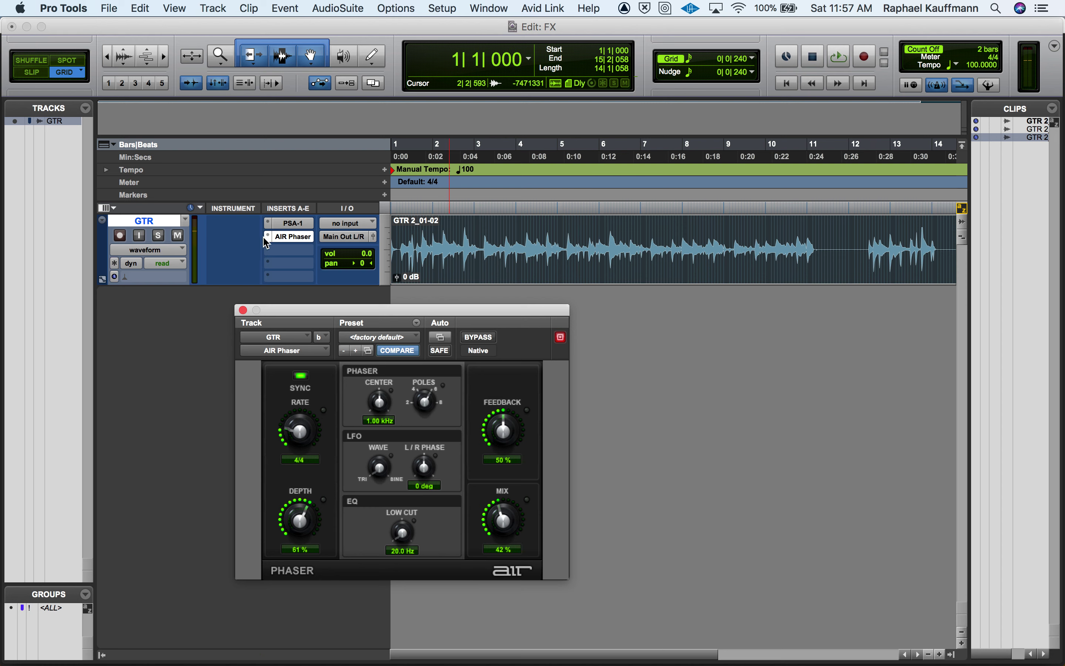
# Remove the AIR Phaser from the guitar track, check the SansAmp PSA-1, and close the plug-in window
pyautogui.click(268, 238)
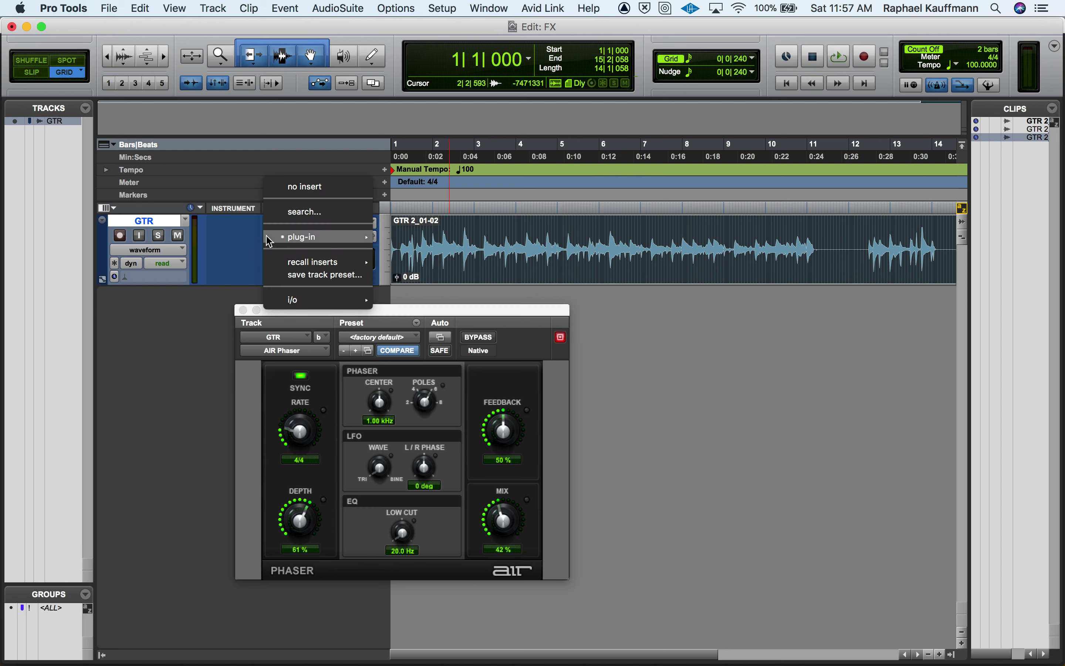
pyautogui.click(295, 189)
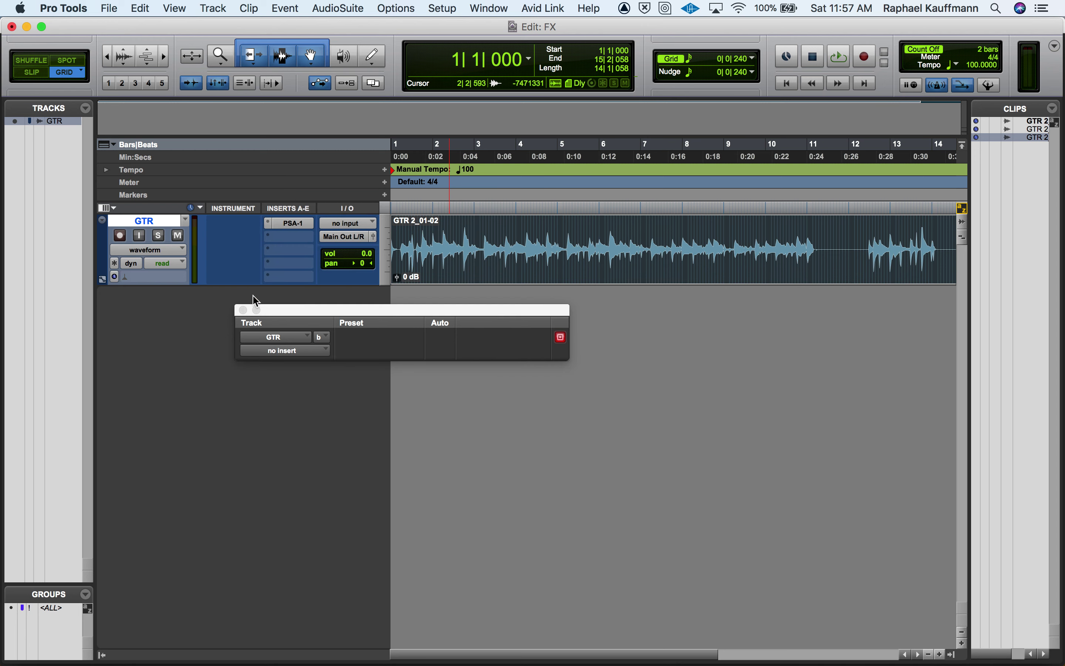
pyautogui.click(244, 310)
pyautogui.click(306, 224)
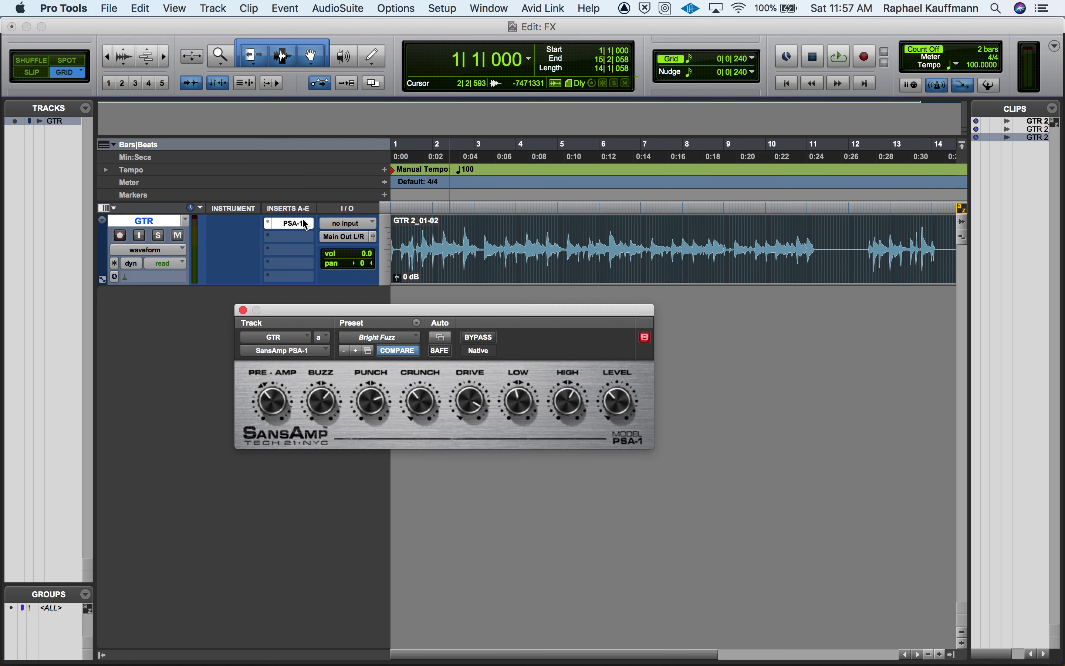
pyautogui.click(245, 309)
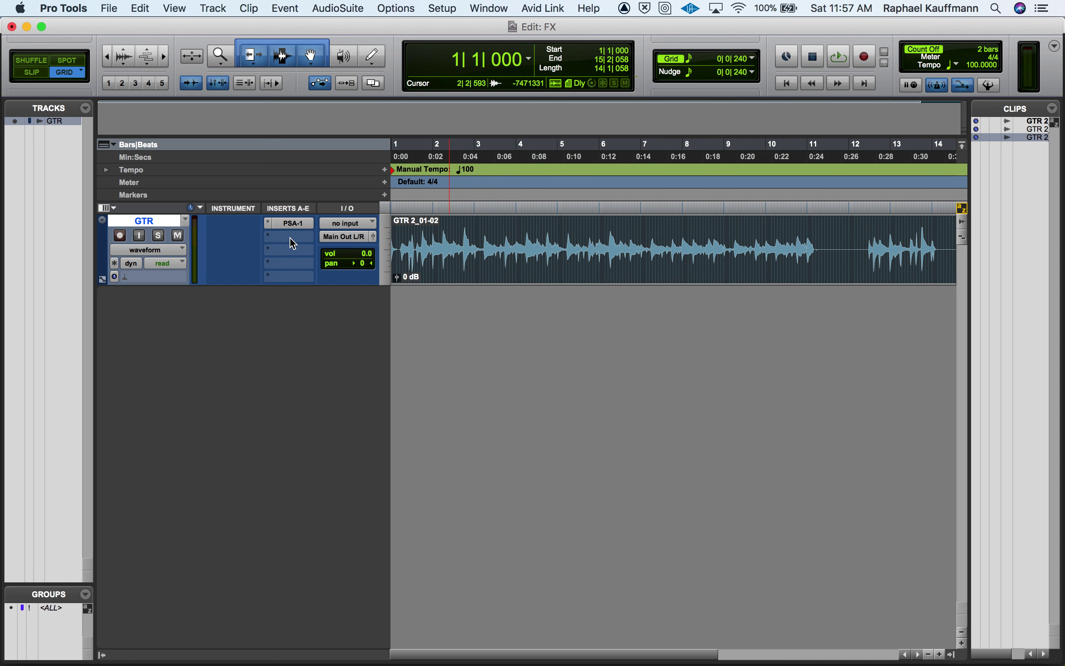
# Insert AIR Dynamic Delay (mono) in the guitar track's second slot and listen to its factory default settings
pyautogui.click(290, 238)
pyautogui.moveTo(359, 229)
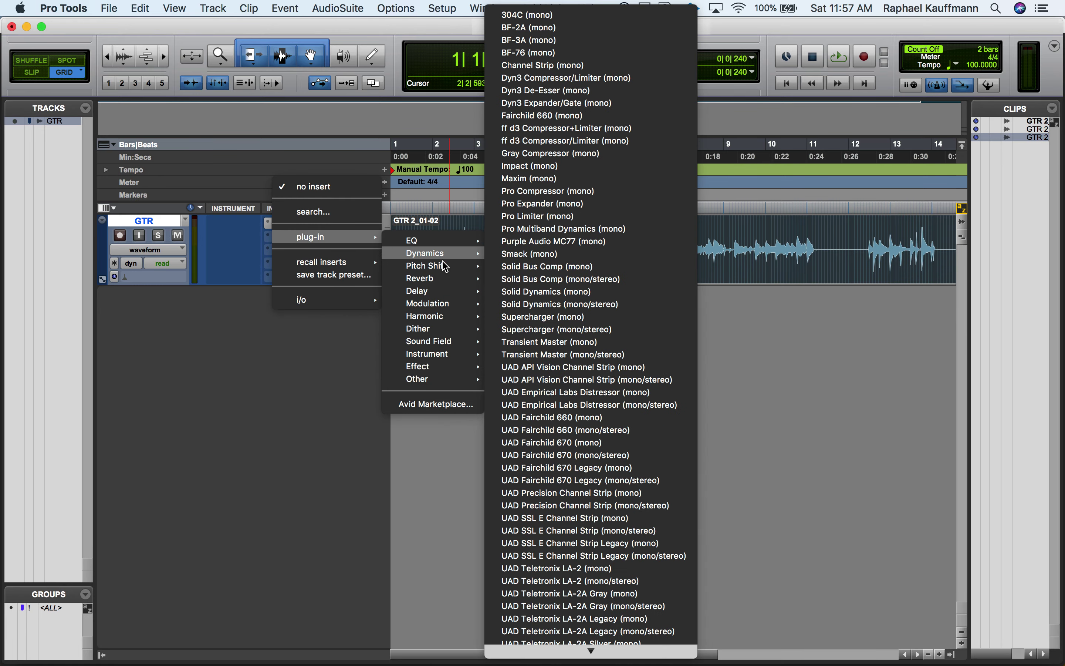
pyautogui.moveTo(439, 282)
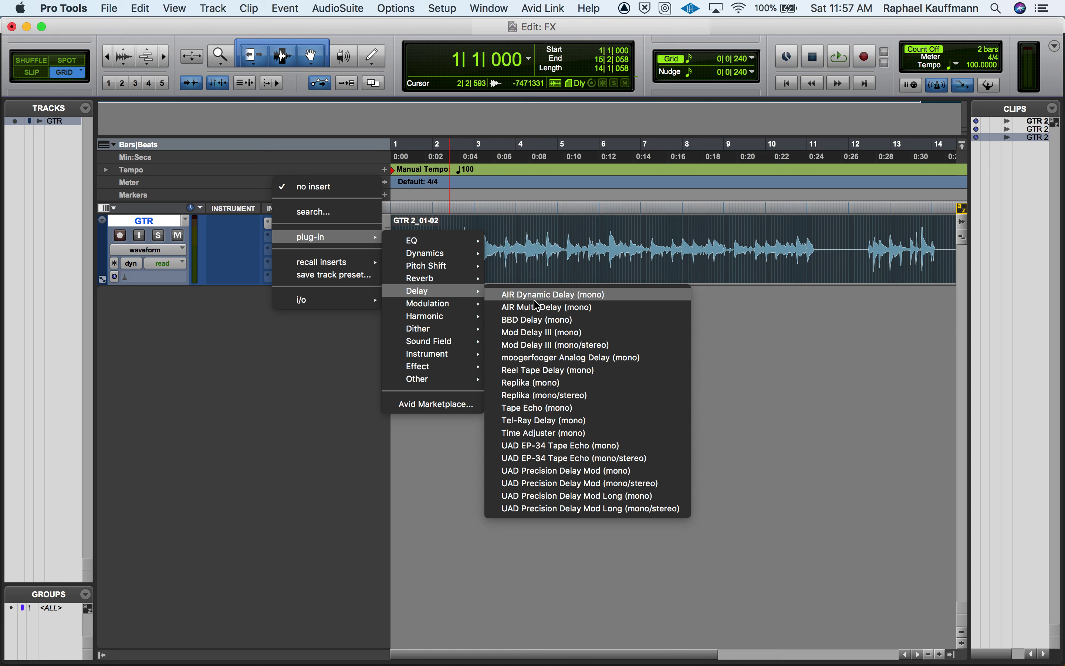
pyautogui.click(554, 295)
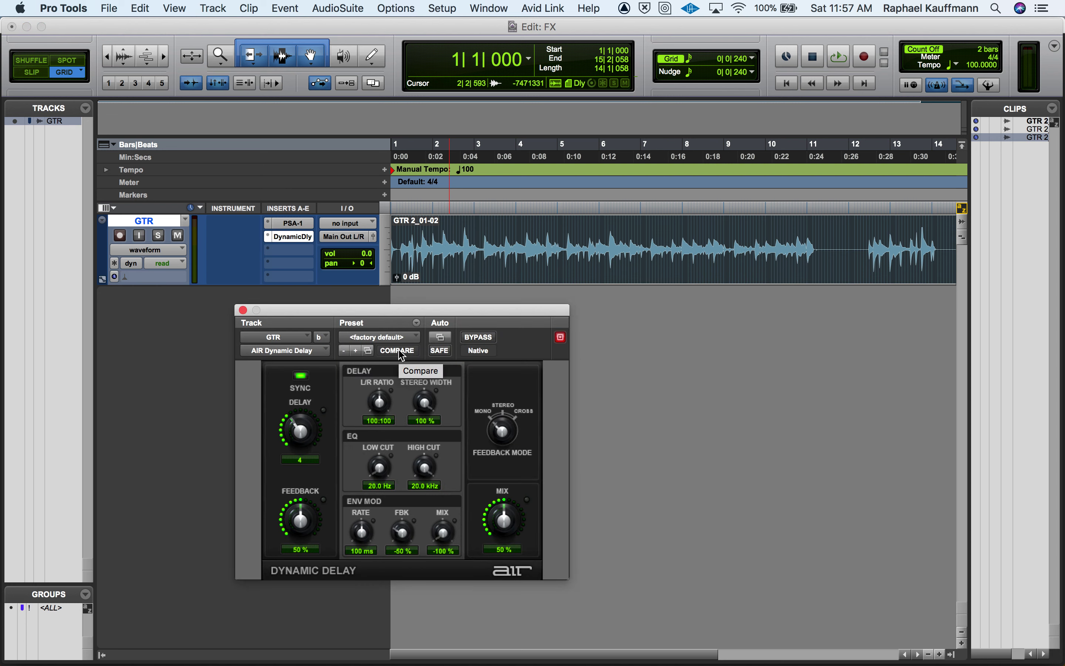
pyautogui.press('space')
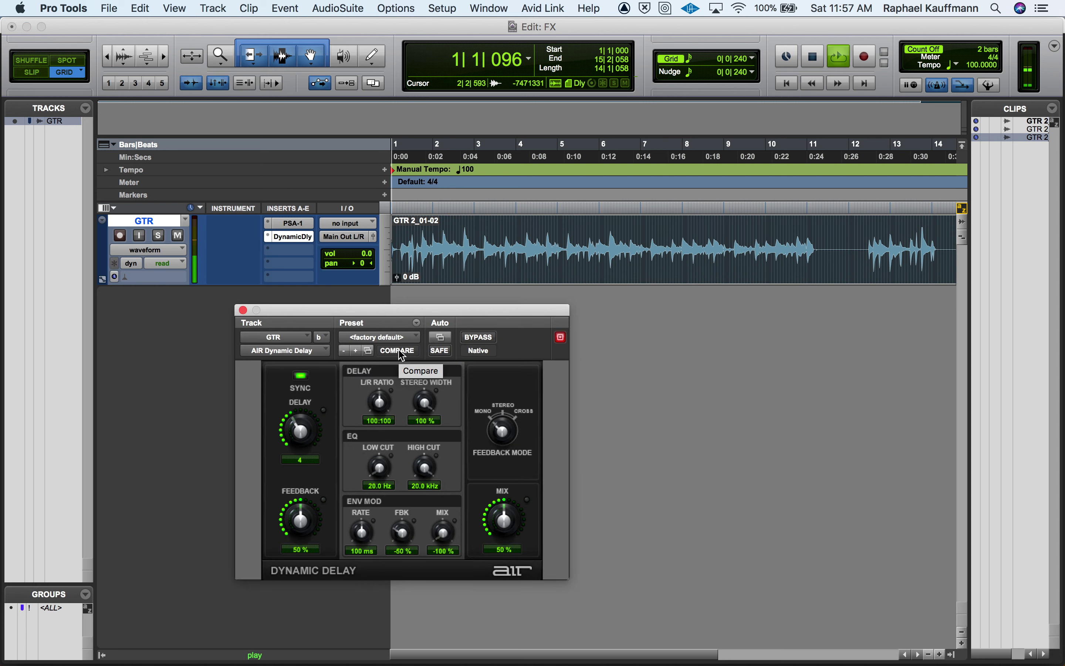
pyautogui.press('space')
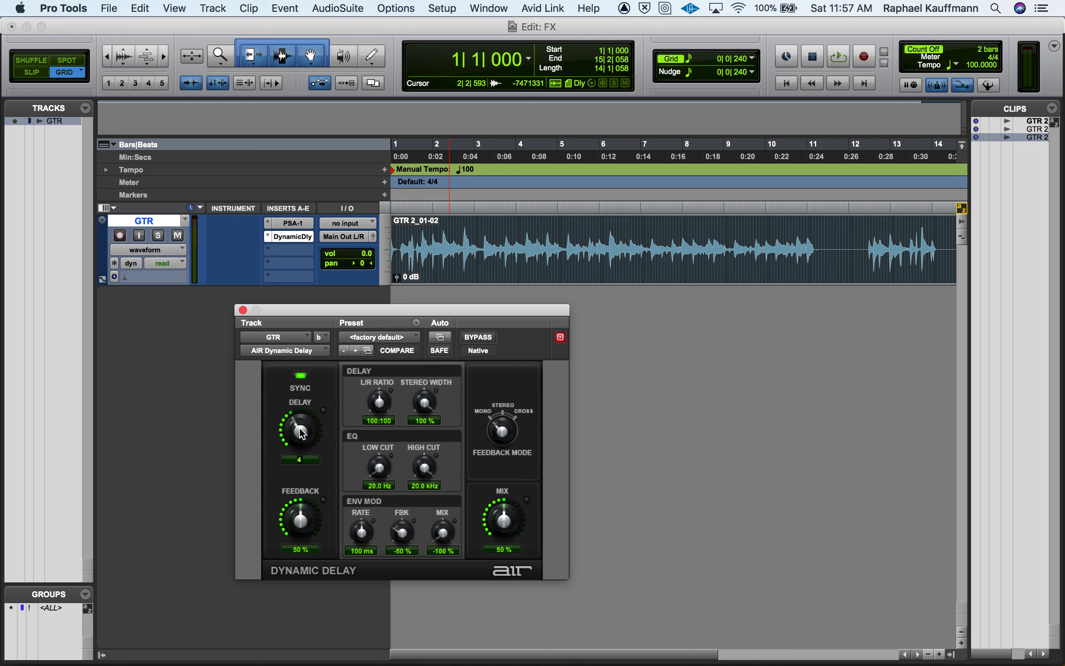
# Set the AIR Dynamic Delay's delay time to 8D and listen briefly to the guitar
pyautogui.click(295, 460)
pyautogui.moveTo(299, 430); pyautogui.dragTo(284, 452)
pyautogui.moveTo(286, 401)
pyautogui.mouseDown()
pyautogui.moveTo(299, 441)
pyautogui.moveTo(296, 413)
pyautogui.mouseUp()
pyautogui.press('space')
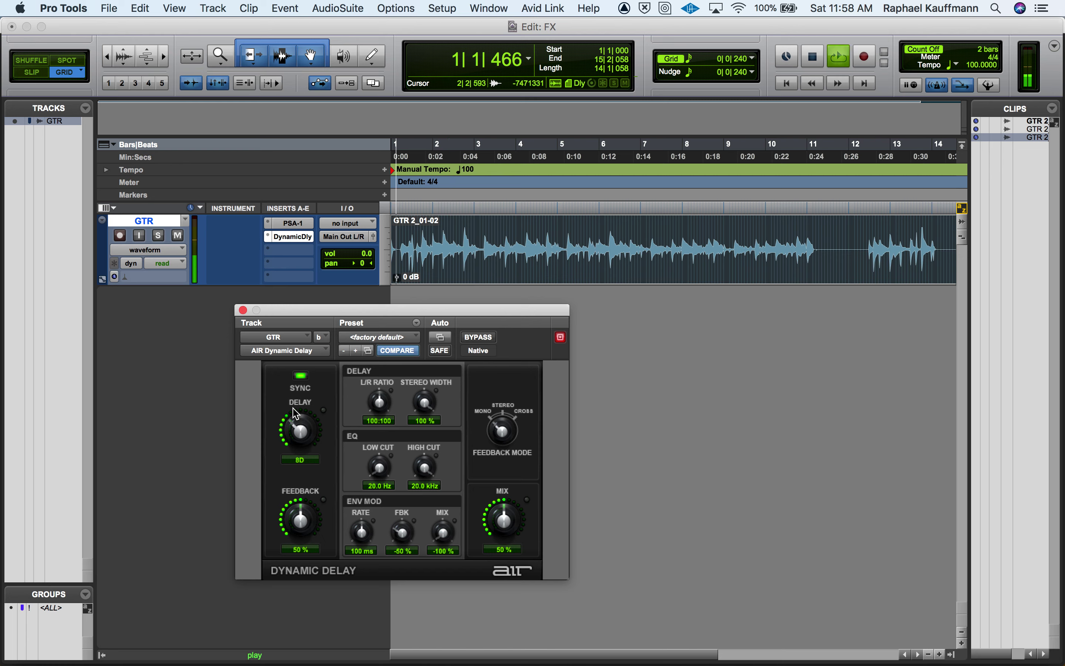
pyautogui.press('space')
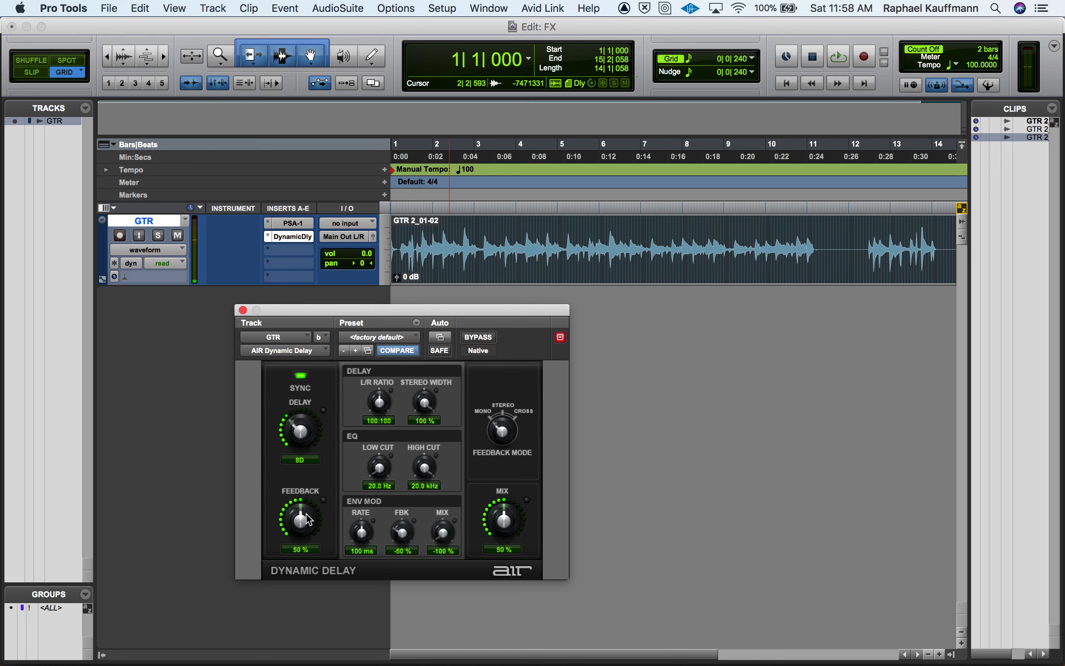
# Audition the guitar with the Dynamic Delay's feedback raised, and bring the feedback down to 48 %
pyautogui.moveTo(299, 526); pyautogui.dragTo(301, 460)
pyautogui.press('space')
pyautogui.press('space')
pyautogui.scroll(-9, 299, 537)
pyautogui.moveTo(294, 535); pyautogui.dragTo(292, 582)
# Raise the Dynamic Delay's mix to 100 % and listen to the start of the guitar clip
pyautogui.moveTo(506, 522); pyautogui.dragTo(531, 355)
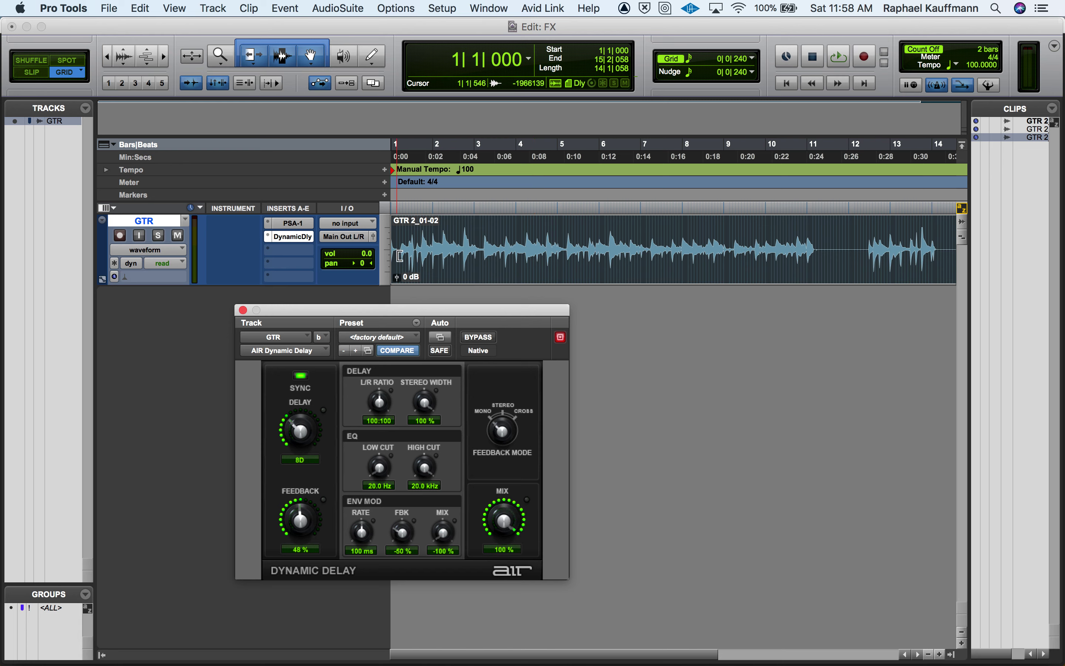
pyautogui.press('super+bracketright')
pyautogui.press('super+bracketright')
pyautogui.press('space')
pyautogui.press('space')
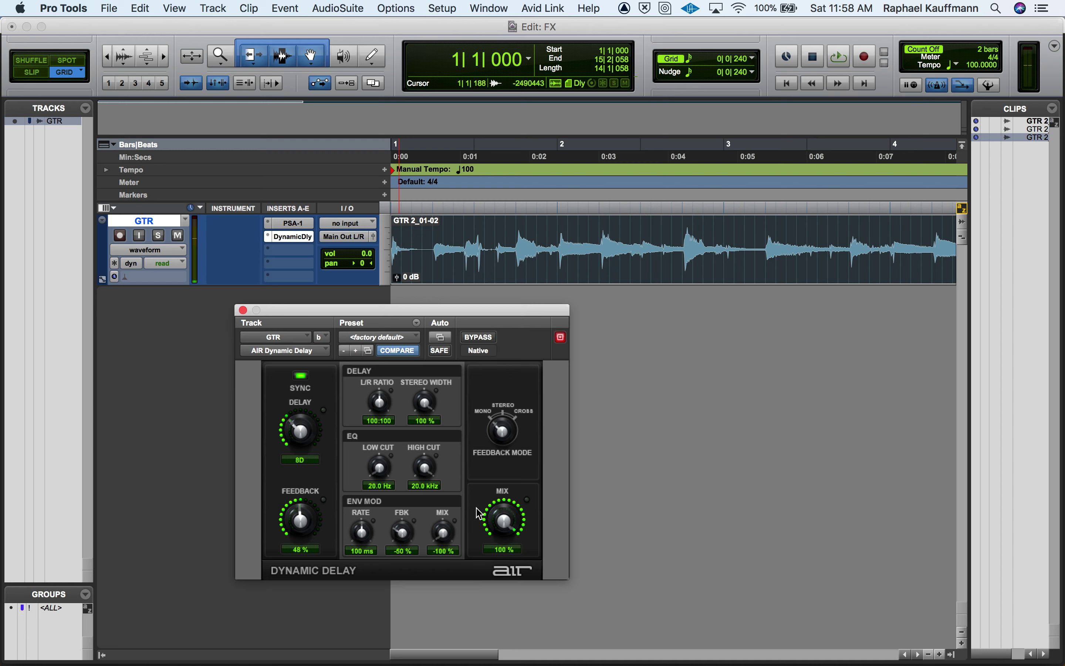
# Listen to the guitar again, lower the Dynamic Delay's mix to 49 %, and audition the result
pyautogui.press('space')
pyautogui.press('space')
pyautogui.moveTo(498, 518); pyautogui.dragTo(481, 592)
pyautogui.press('space')
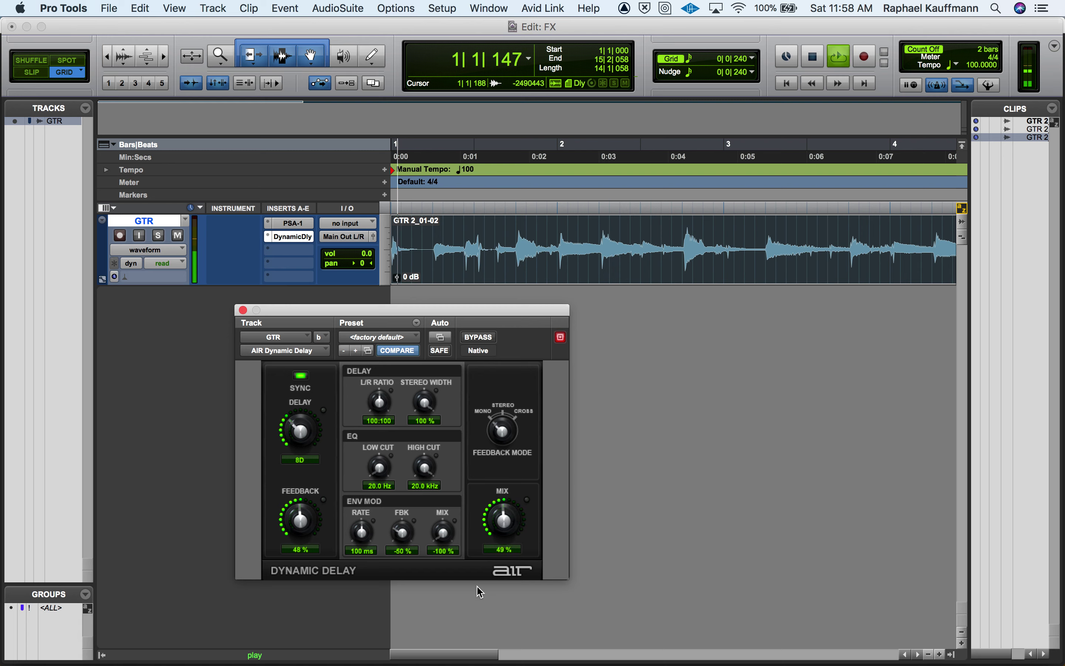
pyautogui.press('space')
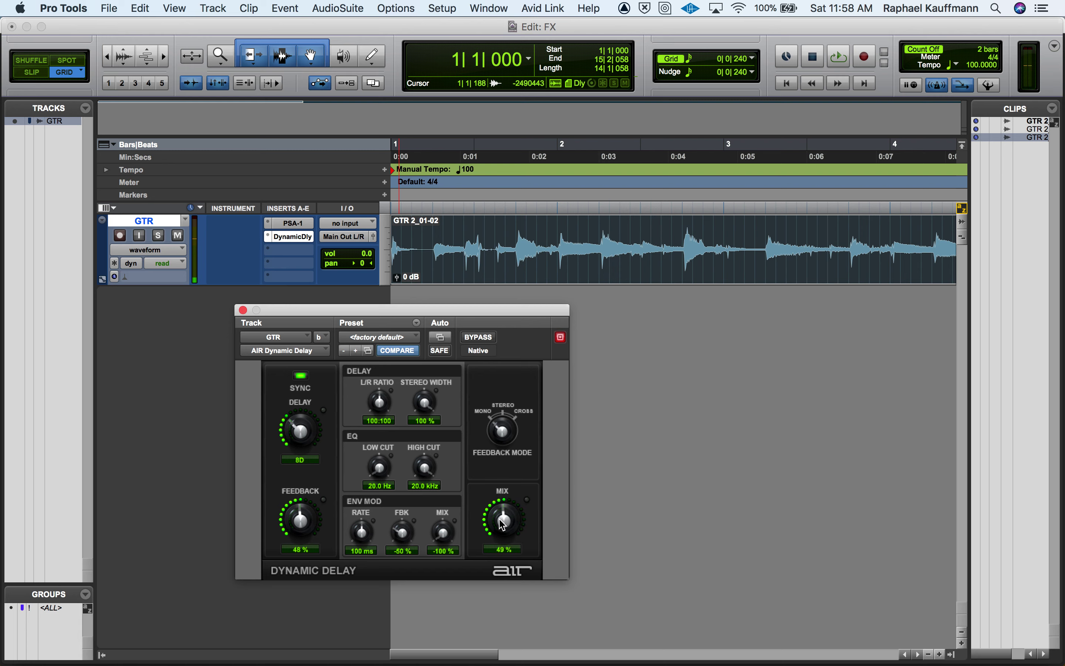
# Audition the guitar with a much lower Dynamic Delay mix and set the mix to 50 %
pyautogui.moveTo(503, 525); pyautogui.dragTo(474, 622)
pyautogui.press('space')
pyautogui.press('space')
pyautogui.moveTo(511, 528); pyautogui.dragTo(514, 453)
pyautogui.click(371, 340)
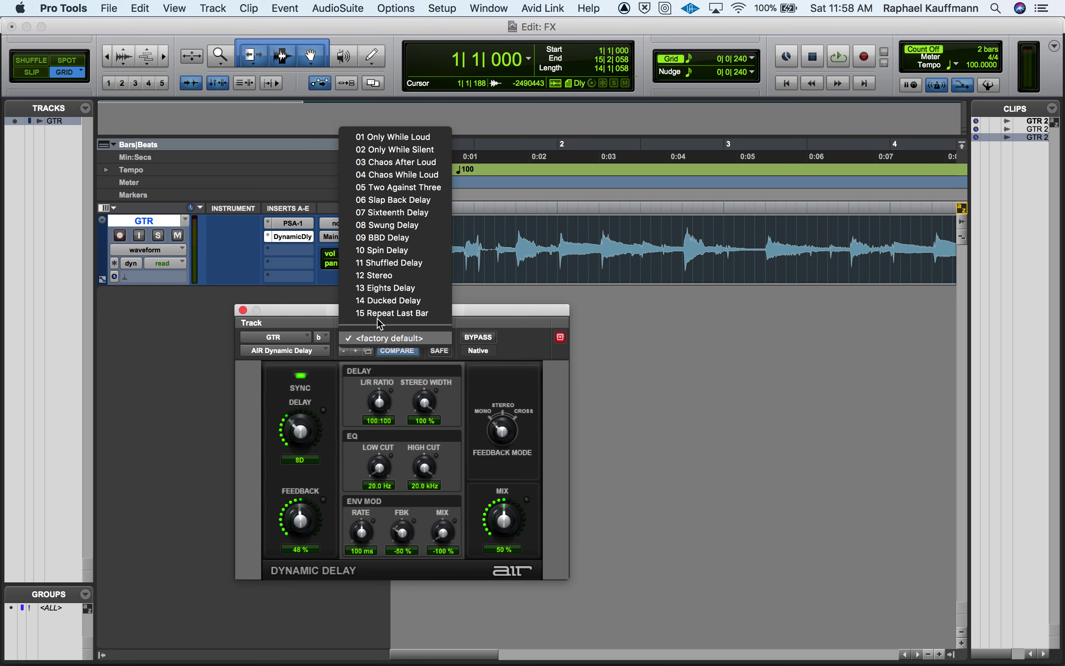
pyautogui.click(269, 238)
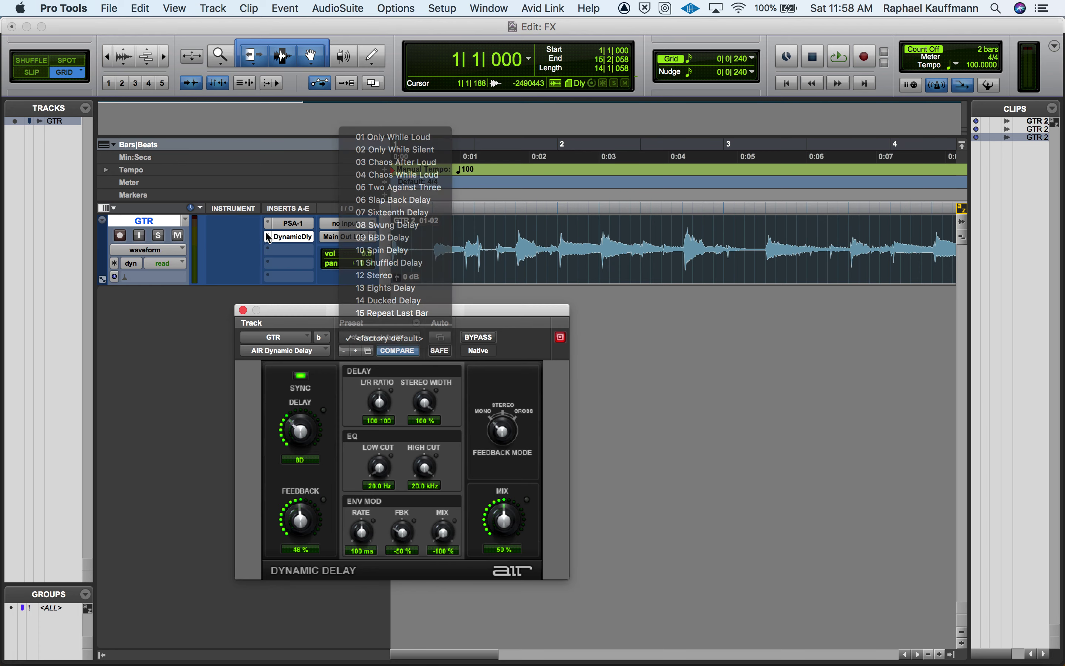
# Replace the AIR Dynamic Delay with AIR Multi-Delay in the guitar track's second insert
pyautogui.click(269, 237)
pyautogui.moveTo(359, 237)
pyautogui.moveTo(415, 242)
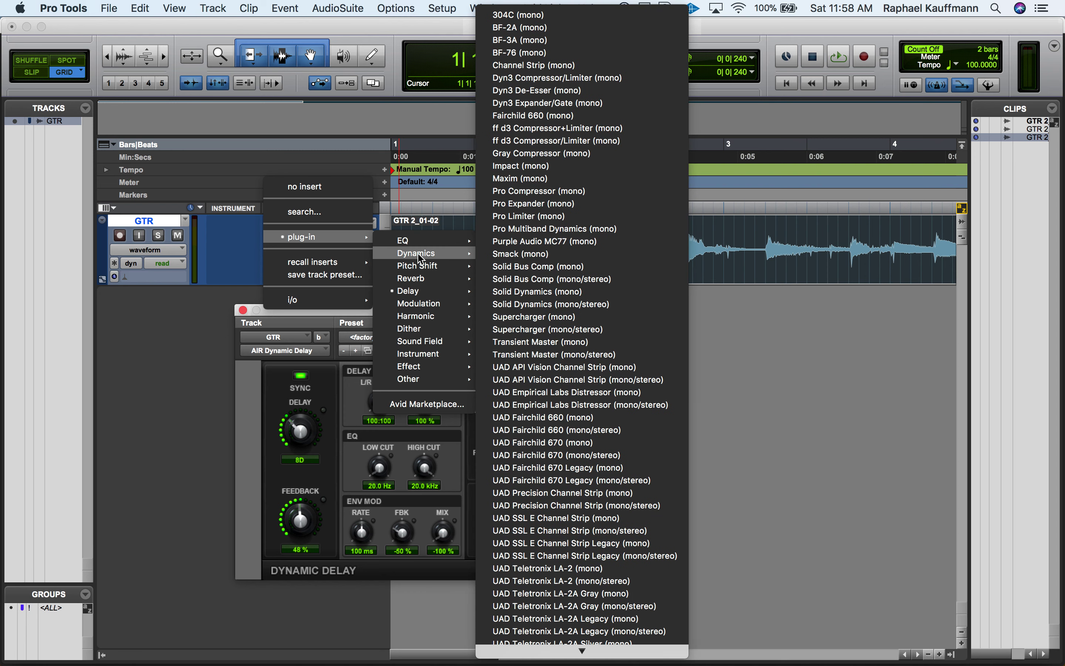
pyautogui.moveTo(414, 291)
pyautogui.press('Escape')
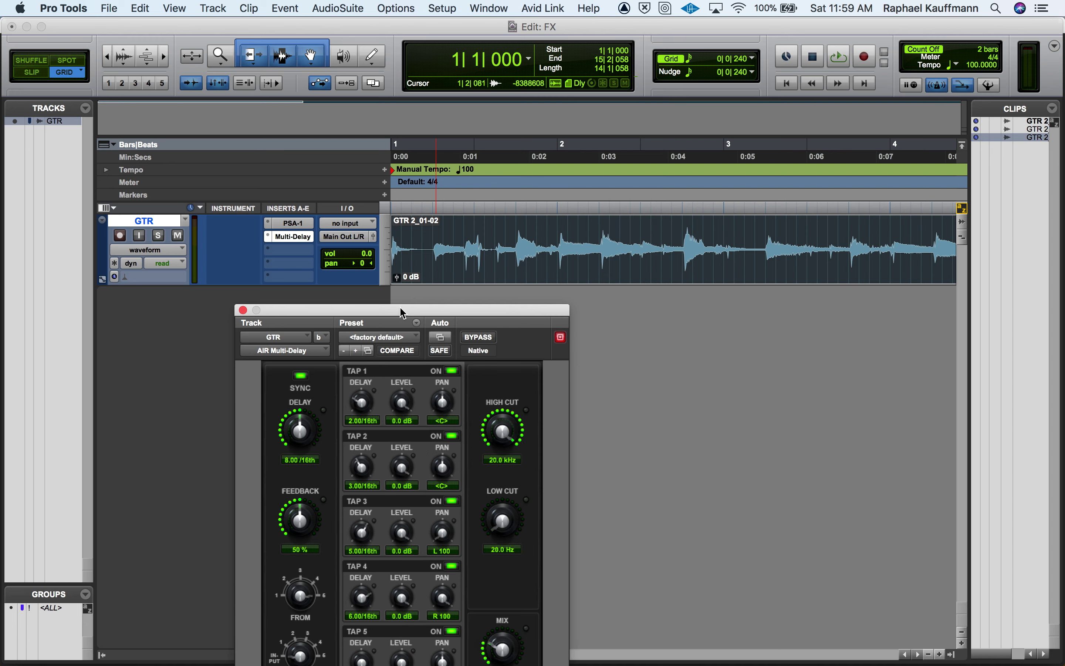
# Reposition the AIR Multi-Delay window so all five taps are visible, and listen to the guitar with the factory default
pyautogui.moveTo(398, 314); pyautogui.dragTo(396, 190)
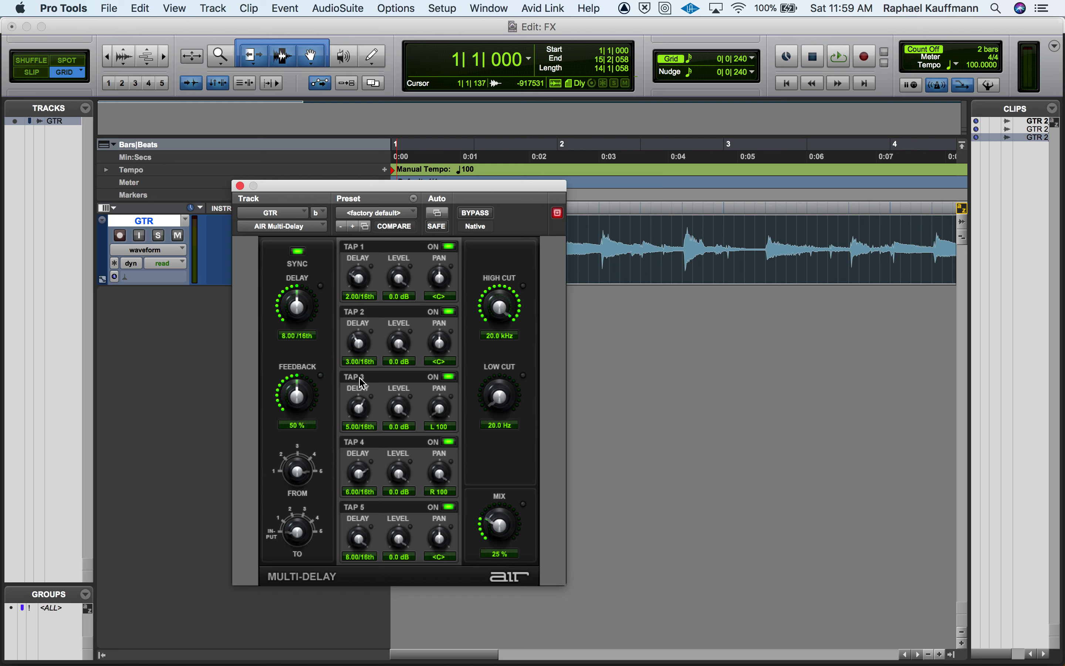
pyautogui.press('space')
pyautogui.press('space')
pyautogui.moveTo(396, 186); pyautogui.dragTo(382, 252)
# Load the 20 Quarter Delay preset in AIR Multi-Delay and listen to the guitar with it
pyautogui.click(362, 280)
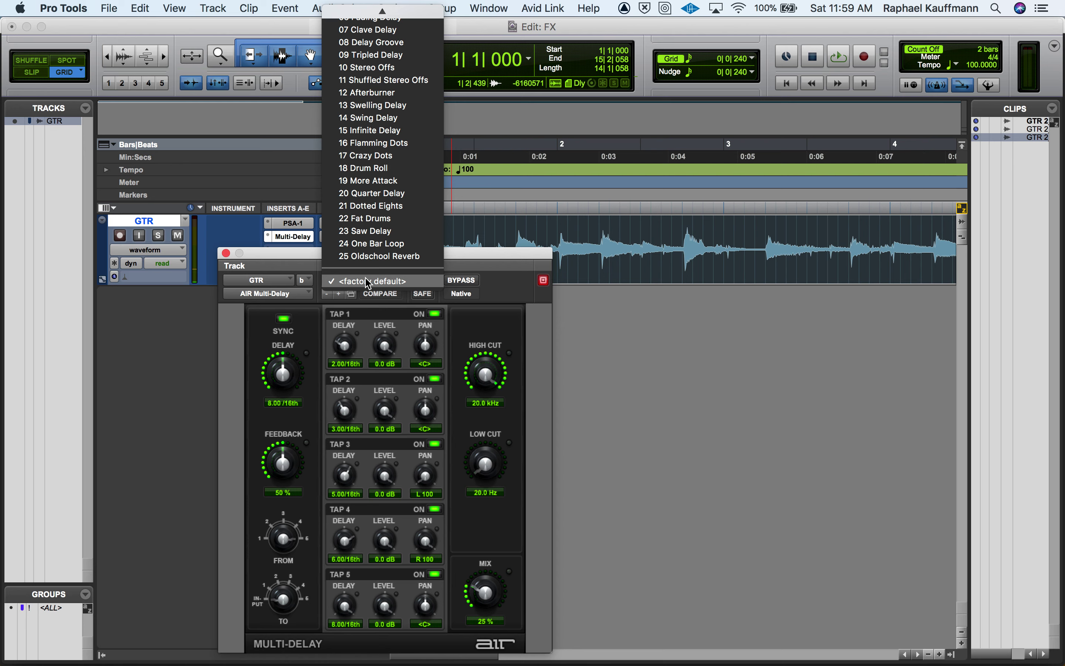
pyautogui.click(382, 197)
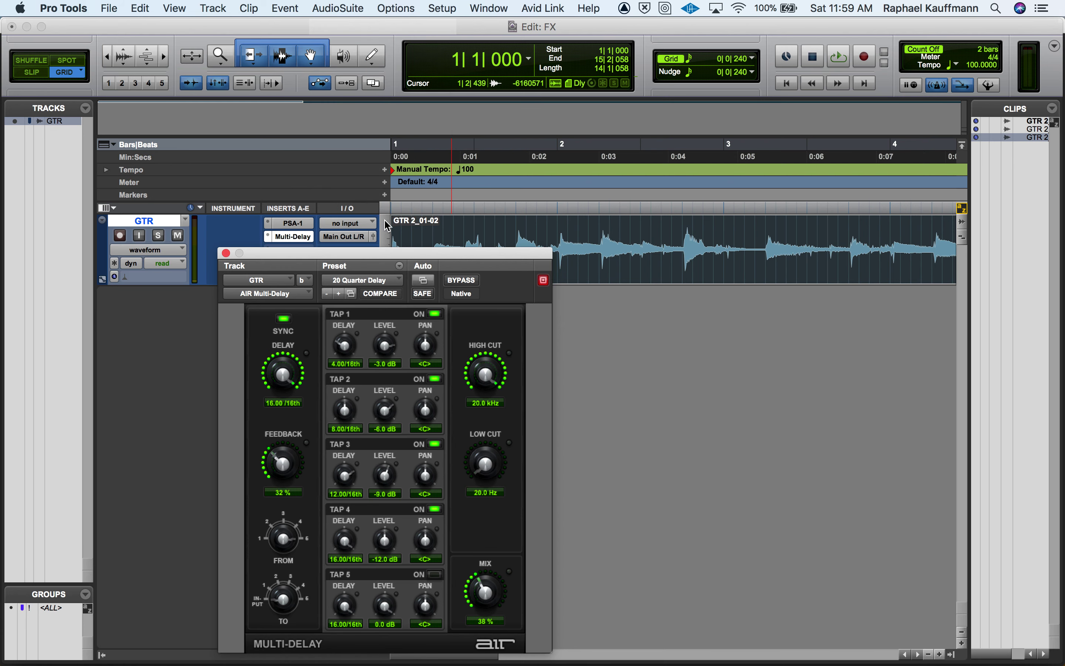
pyautogui.press('space')
pyautogui.press('space')
# Load the 17 Crazy Dots preset in AIR Multi-Delay and listen to the guitar with it
pyautogui.click(361, 280)
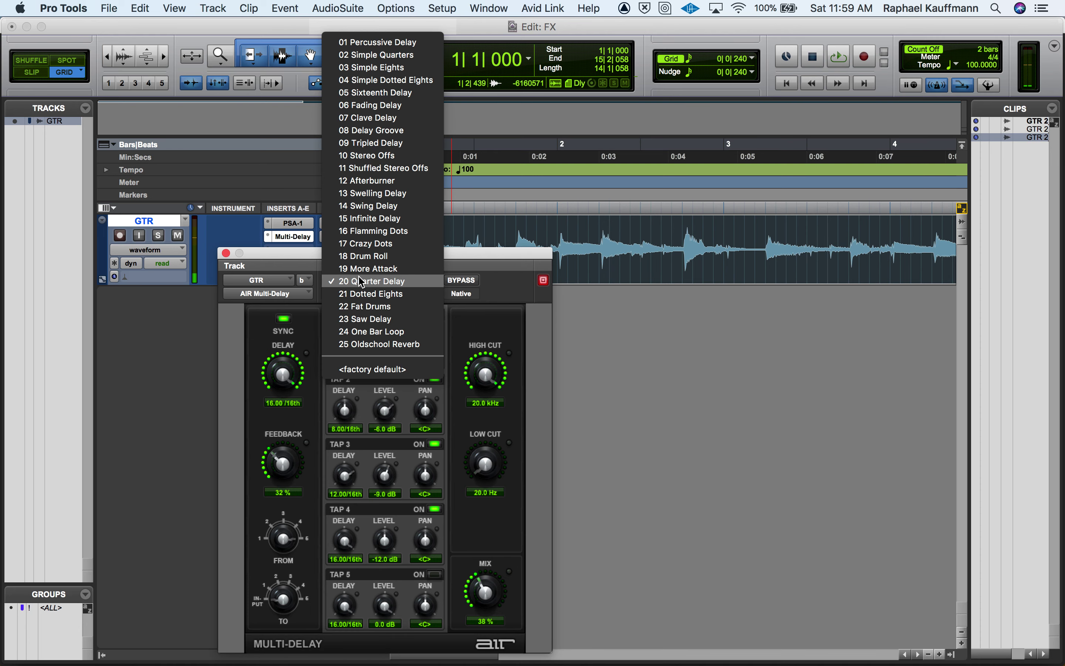
pyautogui.click(370, 244)
pyautogui.press('space')
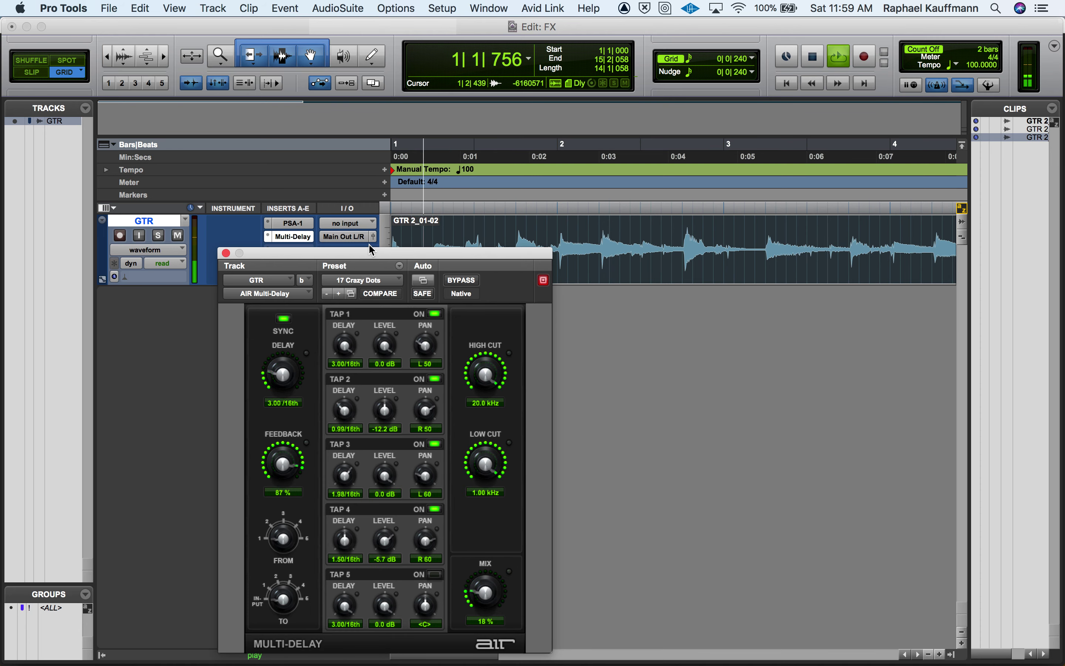
pyautogui.press('space')
# Switch AIR Multi-Delay to the 06 Fading Delay preset and listen to the guitar with it
pyautogui.click(362, 280)
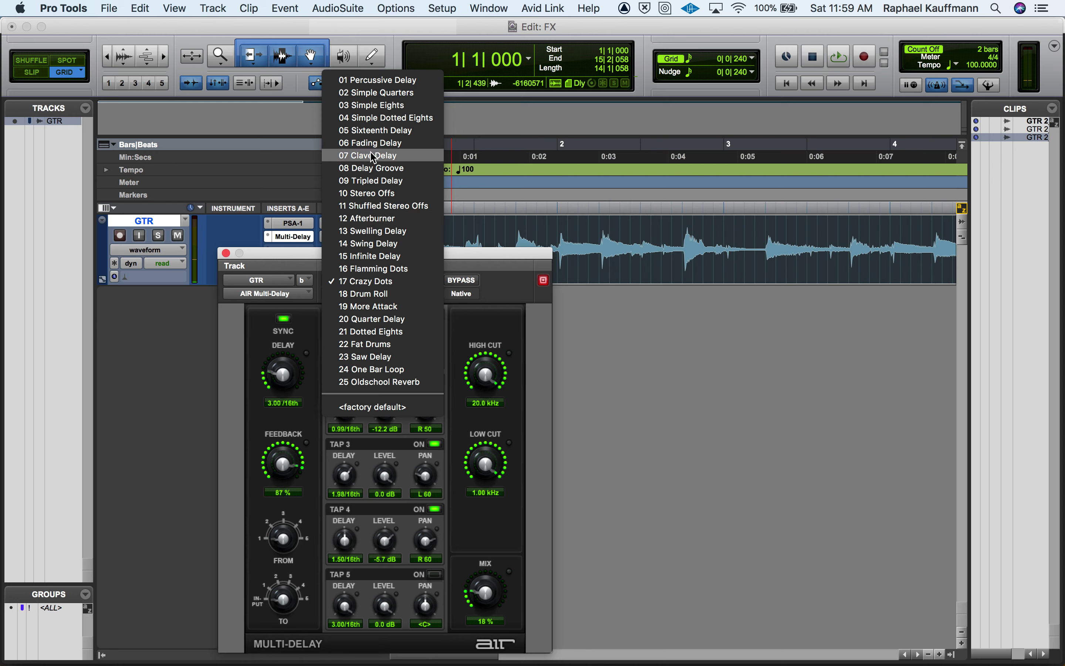
pyautogui.click(395, 146)
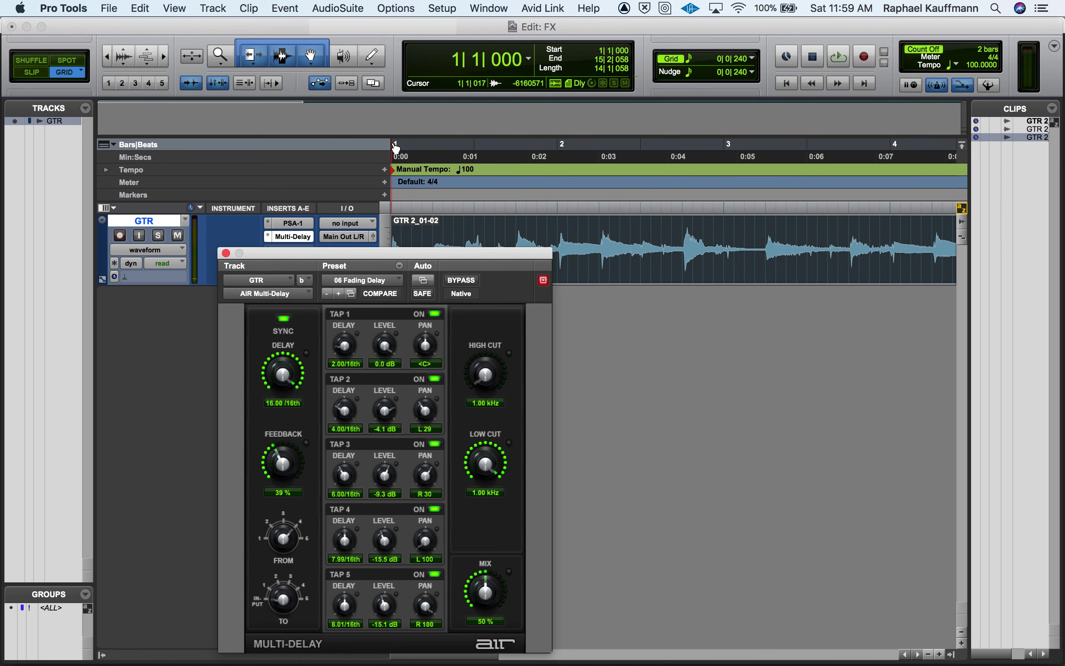
pyautogui.press('space')
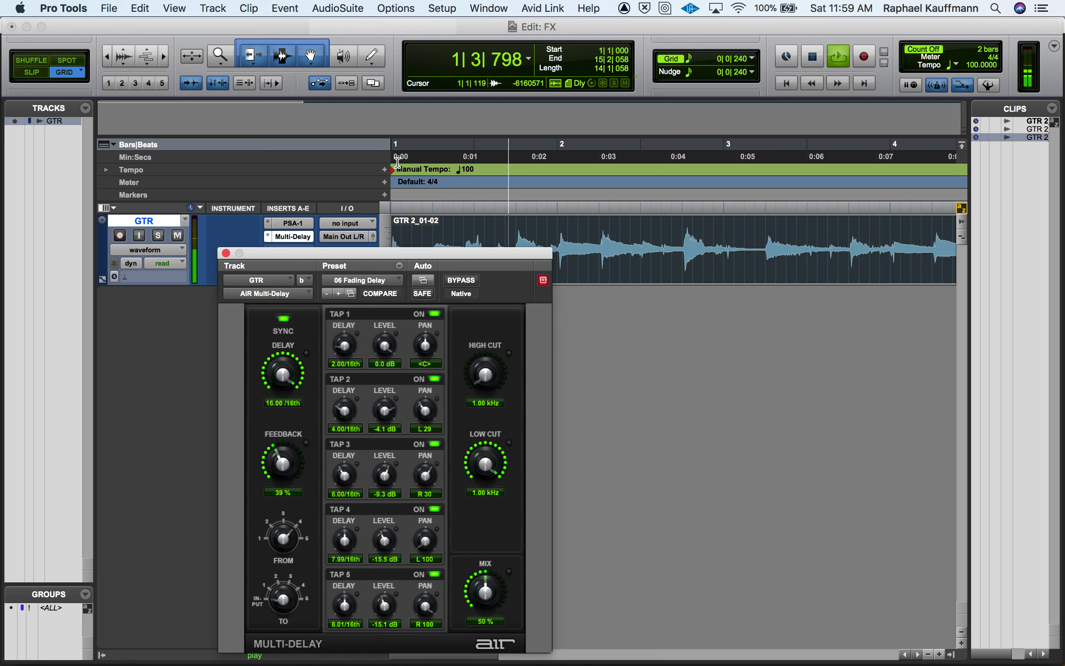
pyautogui.press('space')
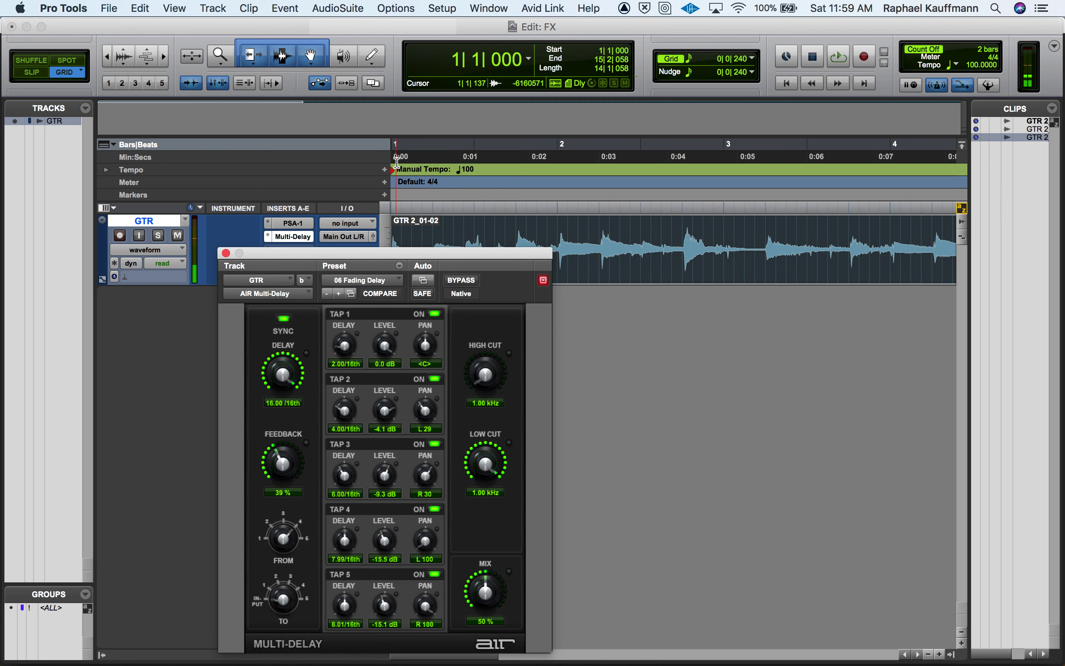
# Close the AIR Multi-Delay window and remove the plug-in from the guitar track's second insert
pyautogui.click(226, 254)
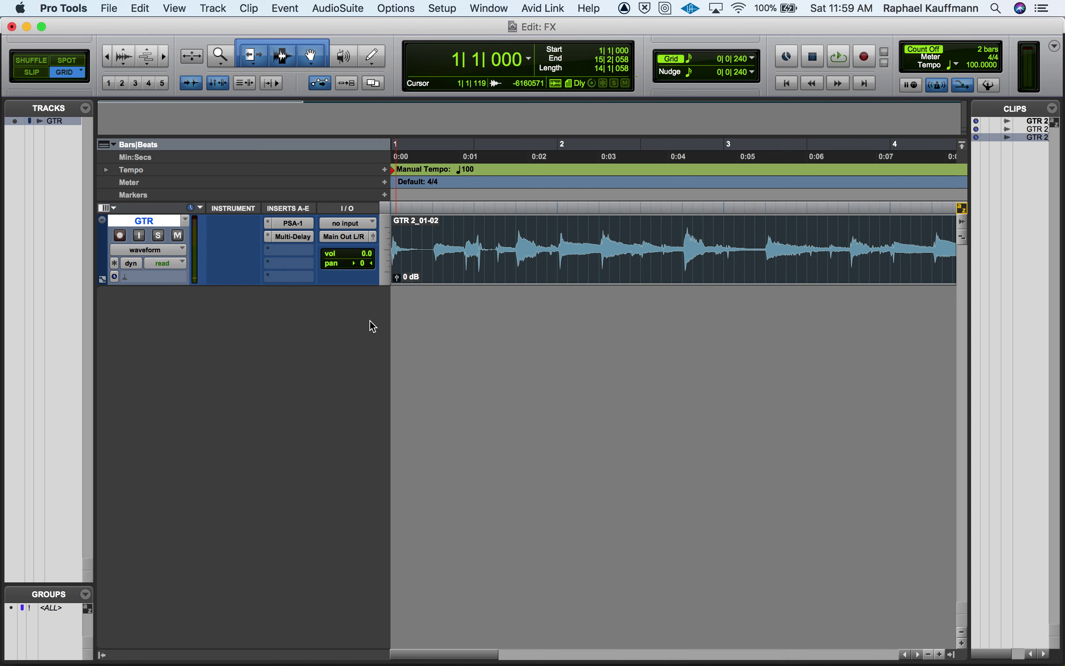
pyautogui.click(267, 239)
pyautogui.click(290, 185)
# Switch to the Effects slides in Chrome, view slide 4 about Aux Input Tracks, and return to Pro Tools
pyautogui.press('super+Tab')
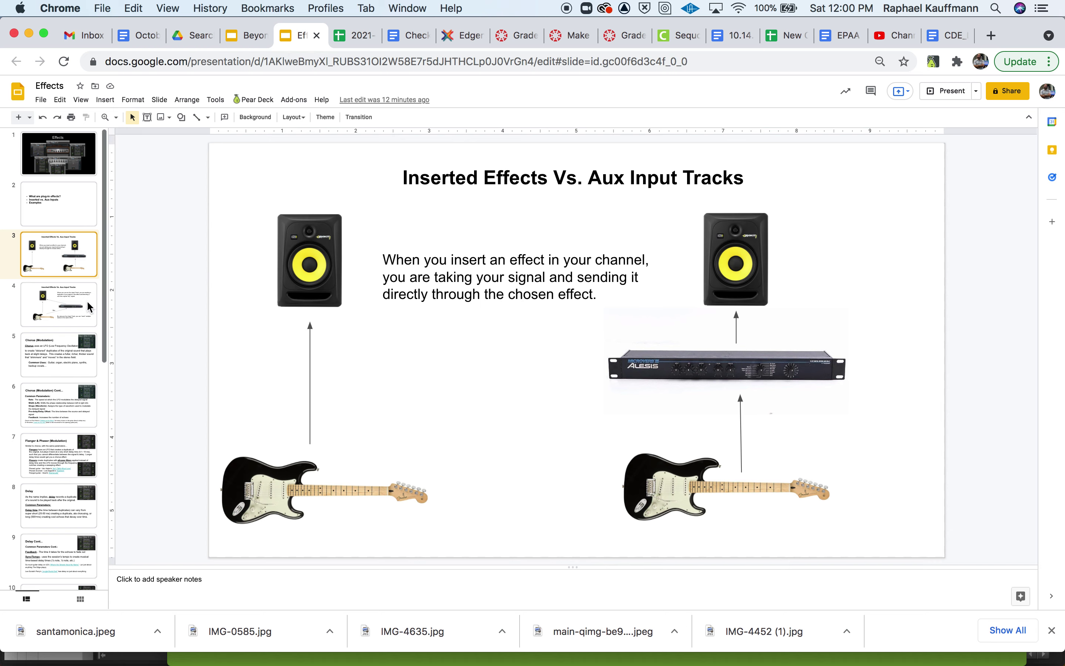
pyautogui.click(67, 308)
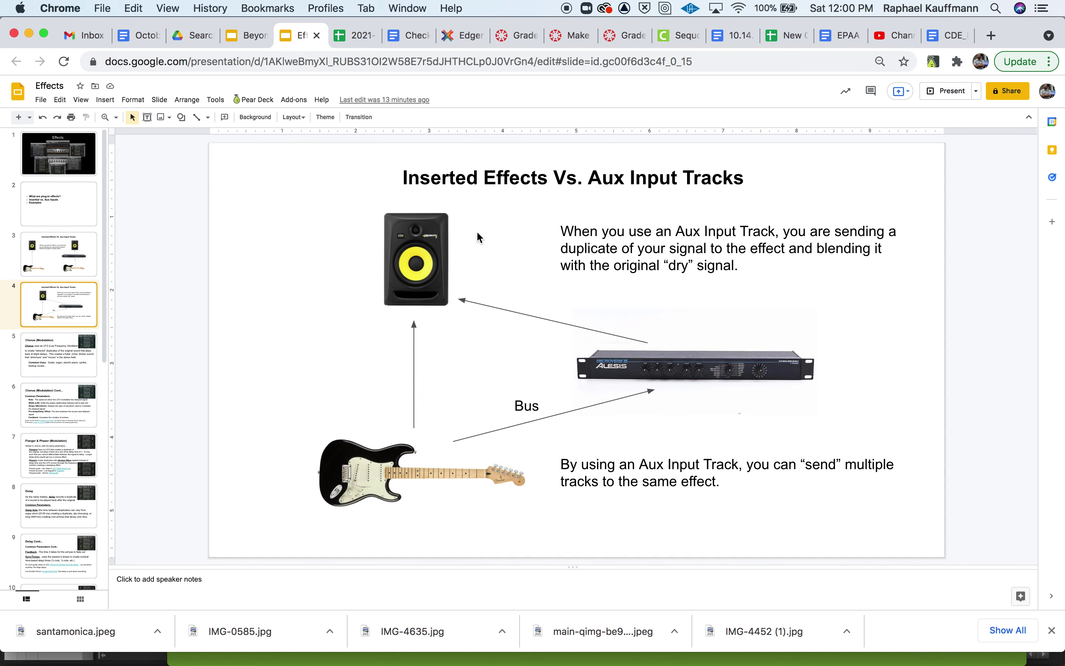
pyautogui.click(458, 392)
pyautogui.press('super+Tab')
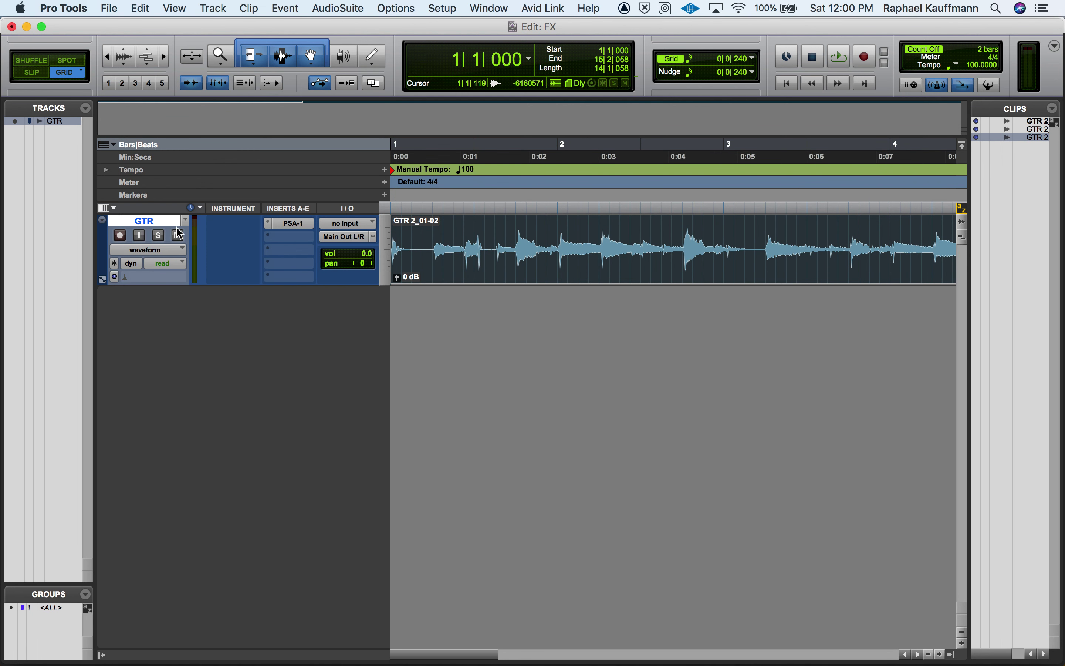
# Insert AIR Dynamic Delay in the guitar track's second insert and close its window
pyautogui.click(303, 239)
pyautogui.moveTo(333, 238)
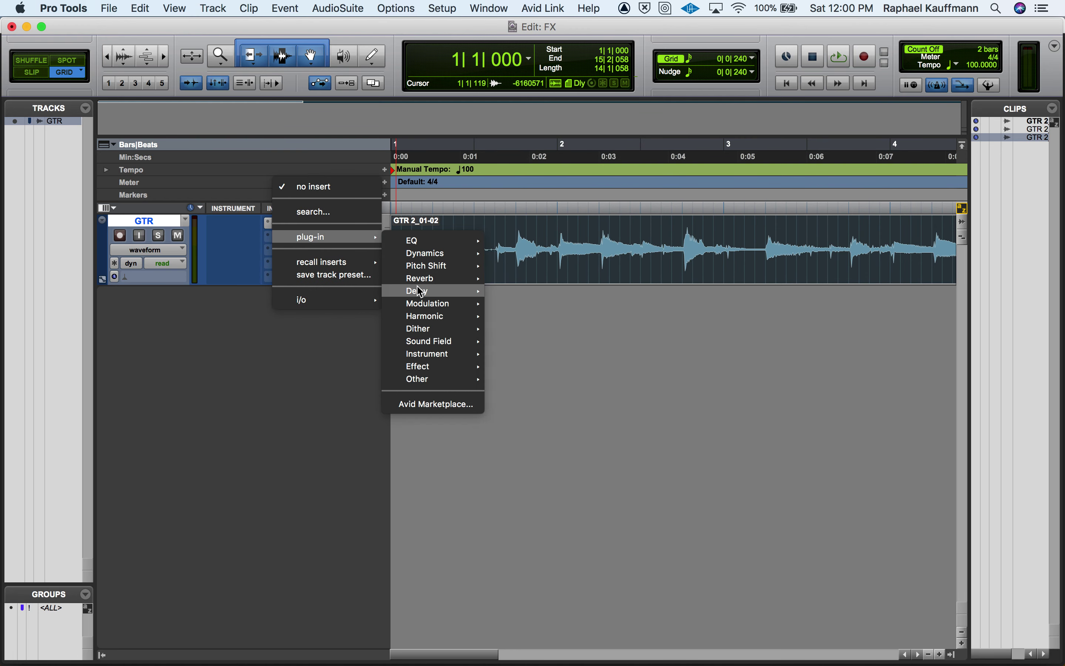
pyautogui.moveTo(421, 292)
pyautogui.click(544, 298)
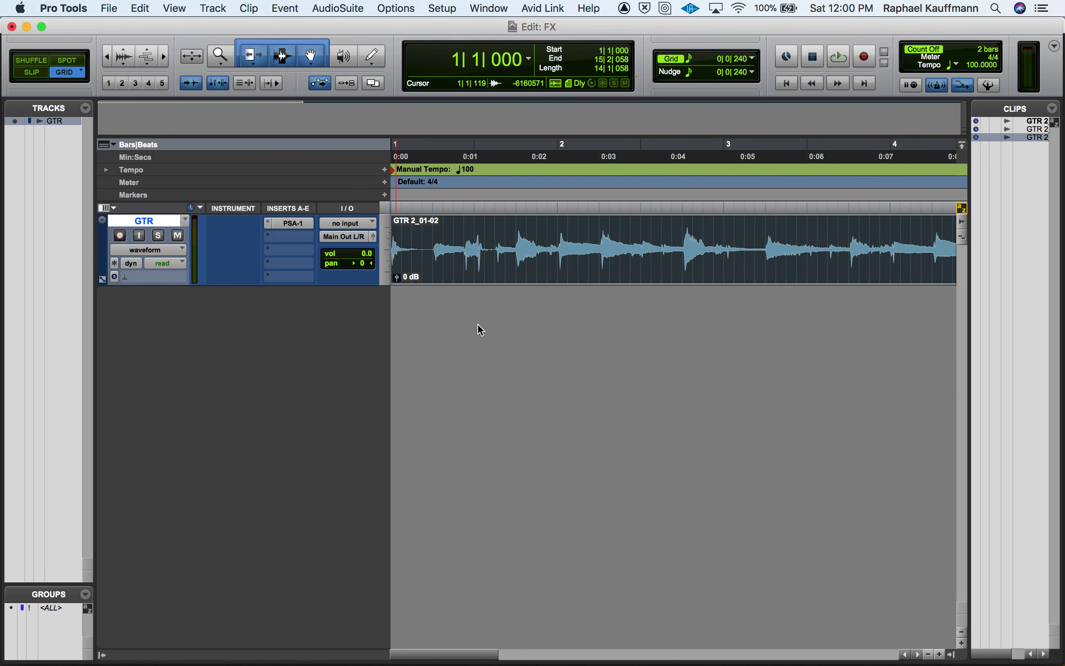
pyautogui.click(226, 254)
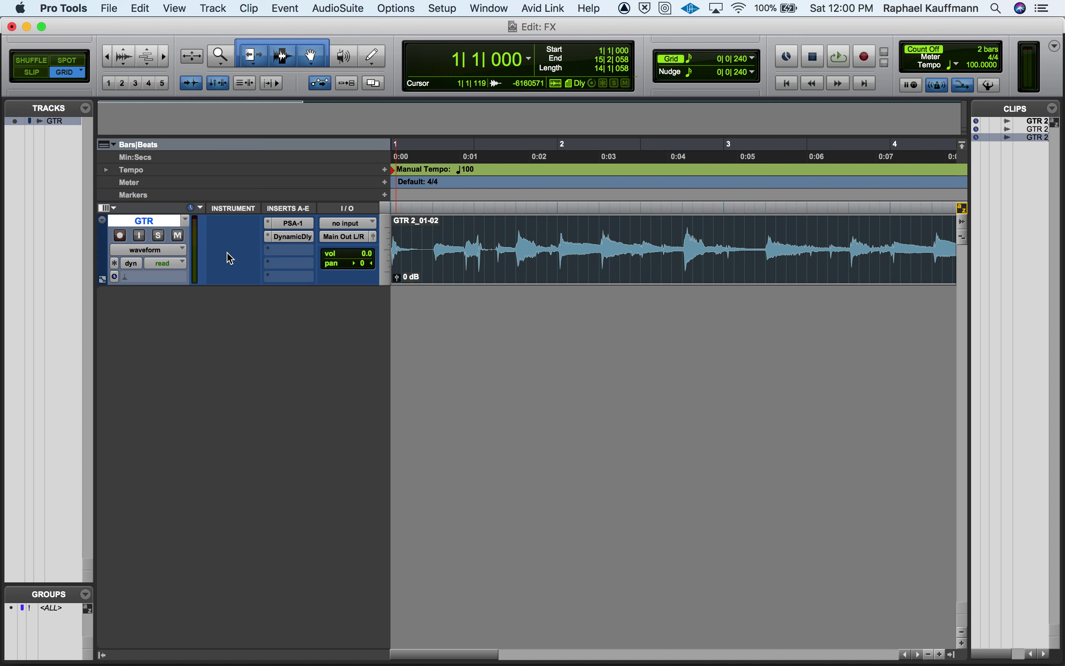
# Create one new stereo Aux Input track and show the Mix window
pyautogui.press('super+shift+n')
pyautogui.click(361, 244)
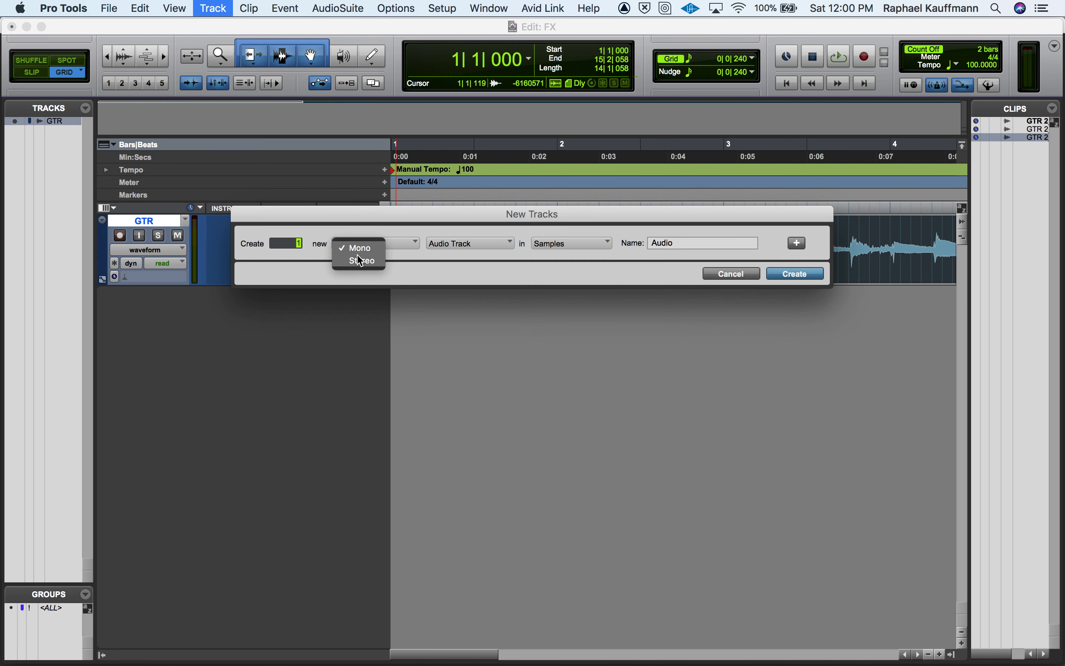
pyautogui.click(360, 259)
pyautogui.click(448, 242)
pyautogui.click(455, 258)
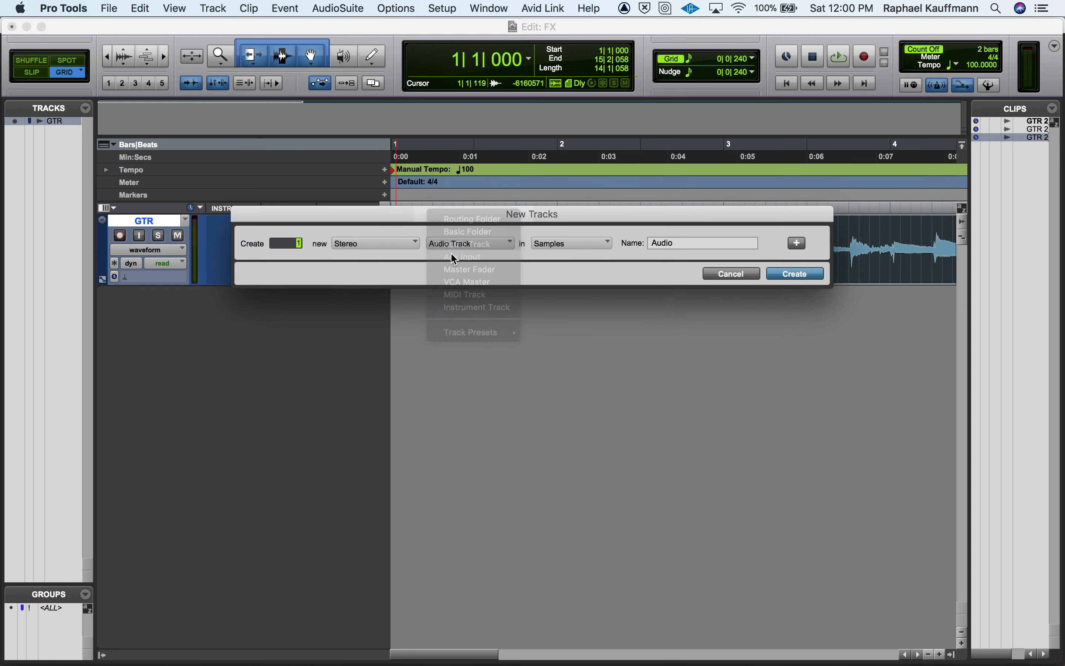
pyautogui.click(797, 275)
pyautogui.press('super+equal')
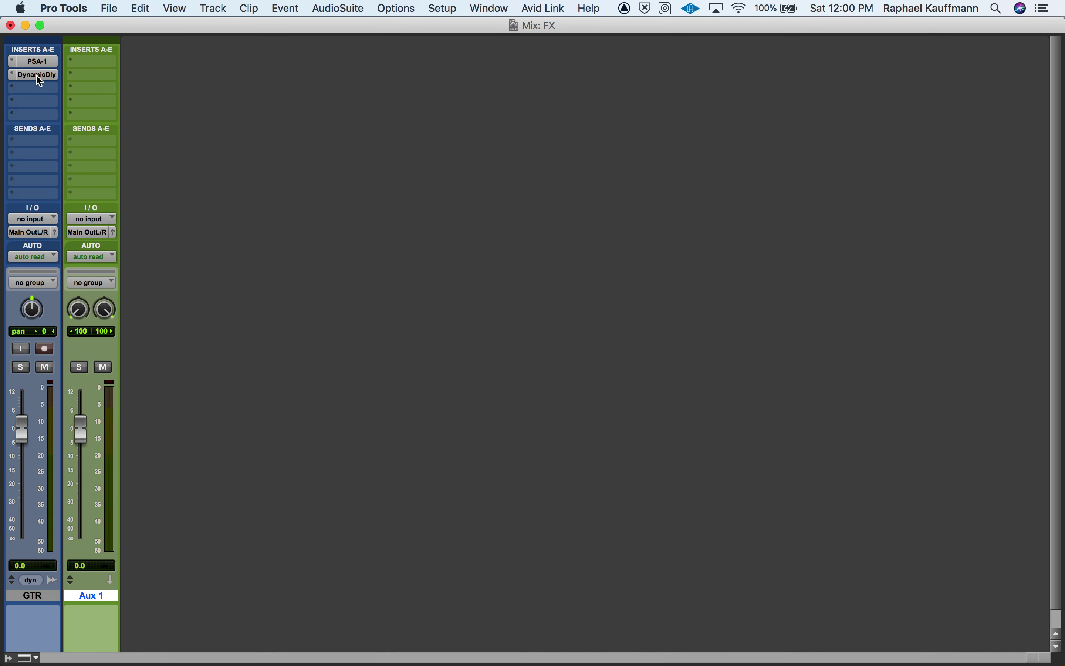
# Insert the stereo AIR Multi-Delay in the first insert of Aux 1
pyautogui.click(93, 61)
pyautogui.moveTo(141, 61)
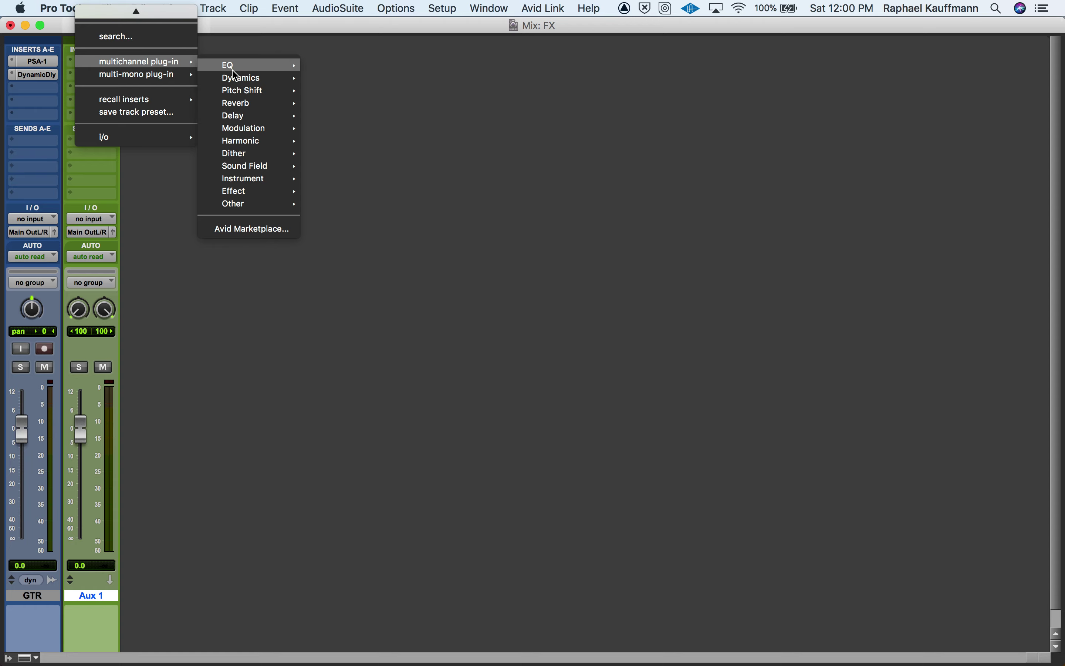
pyautogui.moveTo(236, 117)
pyautogui.click(359, 131)
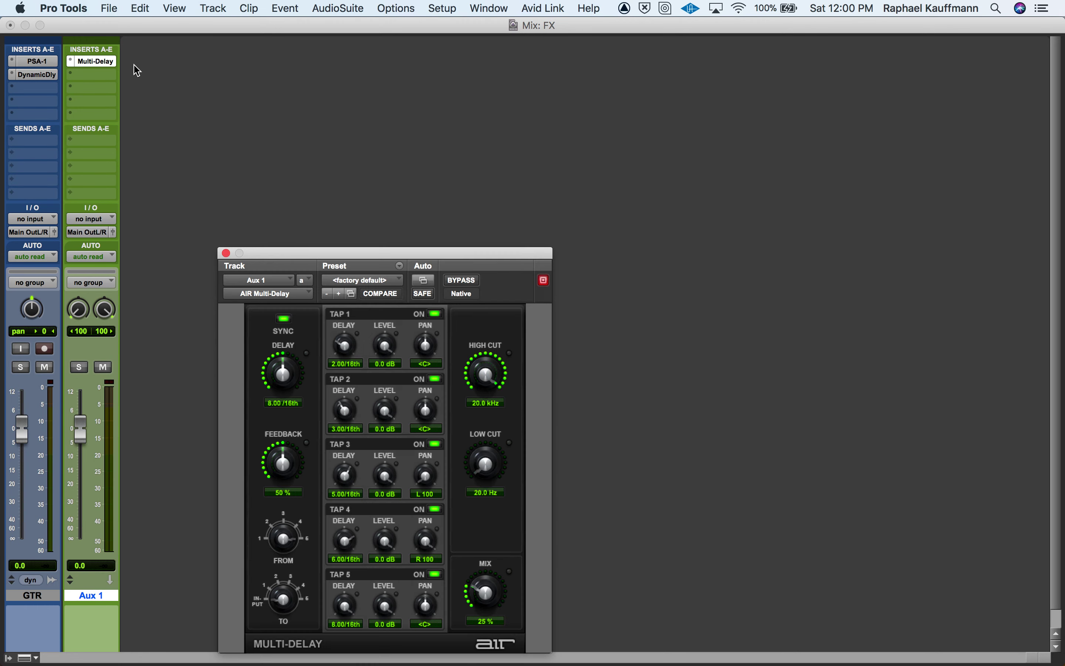
# Change Aux 1's first insert to the stereo AIR Dynamic Delay and bypass the guitar track's own Dynamic Delay
pyautogui.click(73, 64)
pyautogui.moveTo(84, 62)
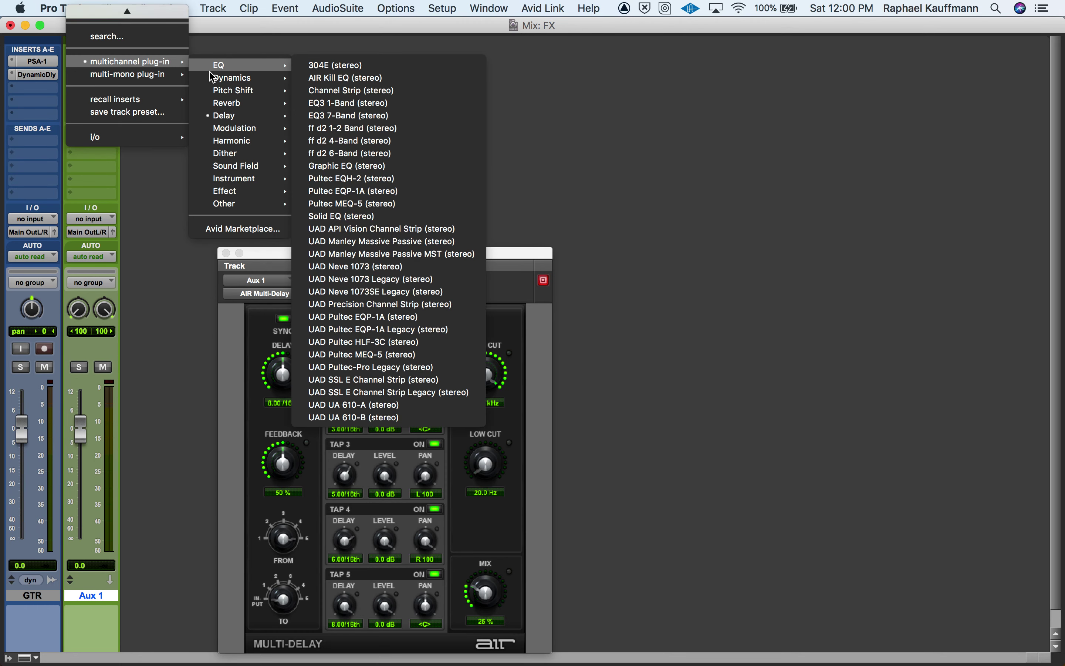
pyautogui.moveTo(233, 118)
pyautogui.click(361, 118)
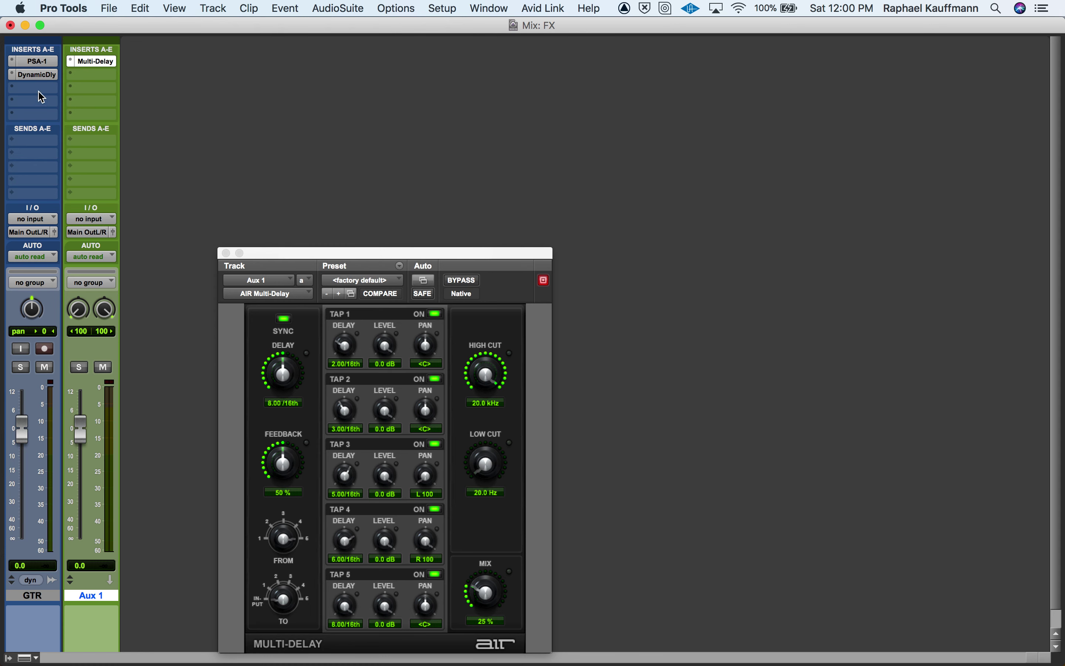
pyautogui.keyDown('super'); pyautogui.click(35, 76); pyautogui.keyUp('super')
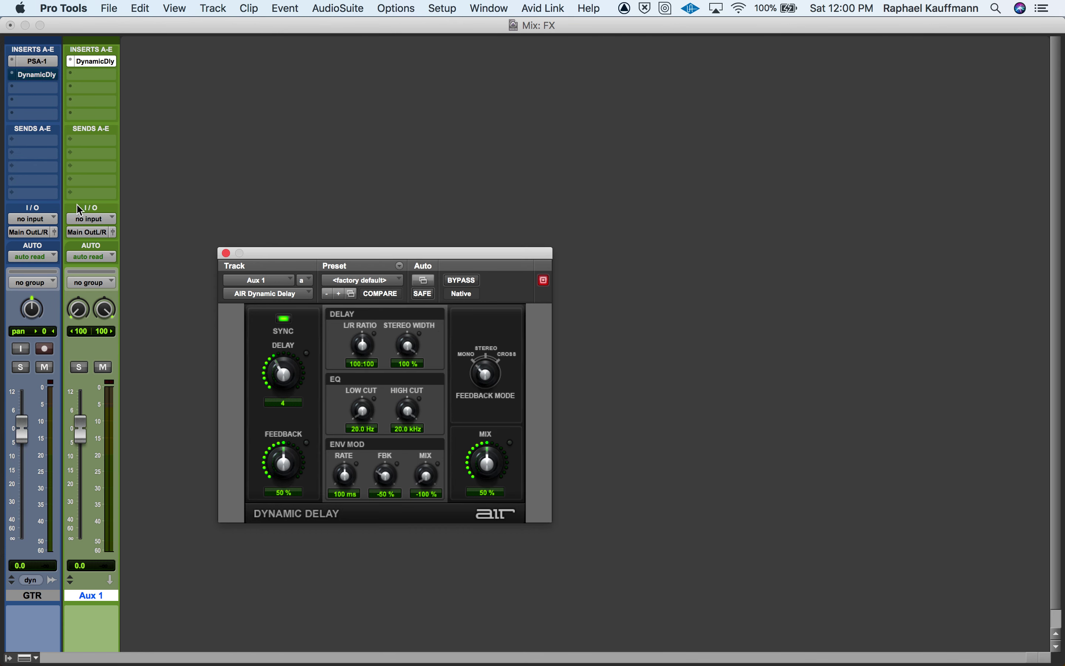
# Set the input of Aux 1 to Bus 1-2 and add a send on the guitar track to Bus 1-2
pyautogui.click(96, 219)
pyautogui.moveTo(131, 231)
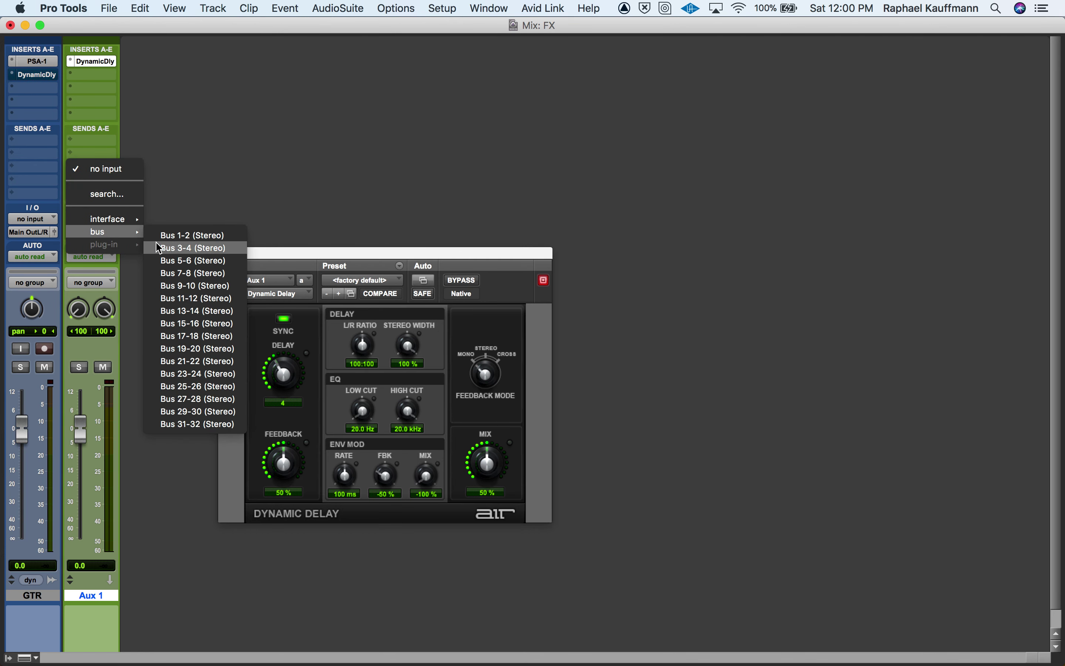
pyautogui.click(191, 231)
pyautogui.click(35, 142)
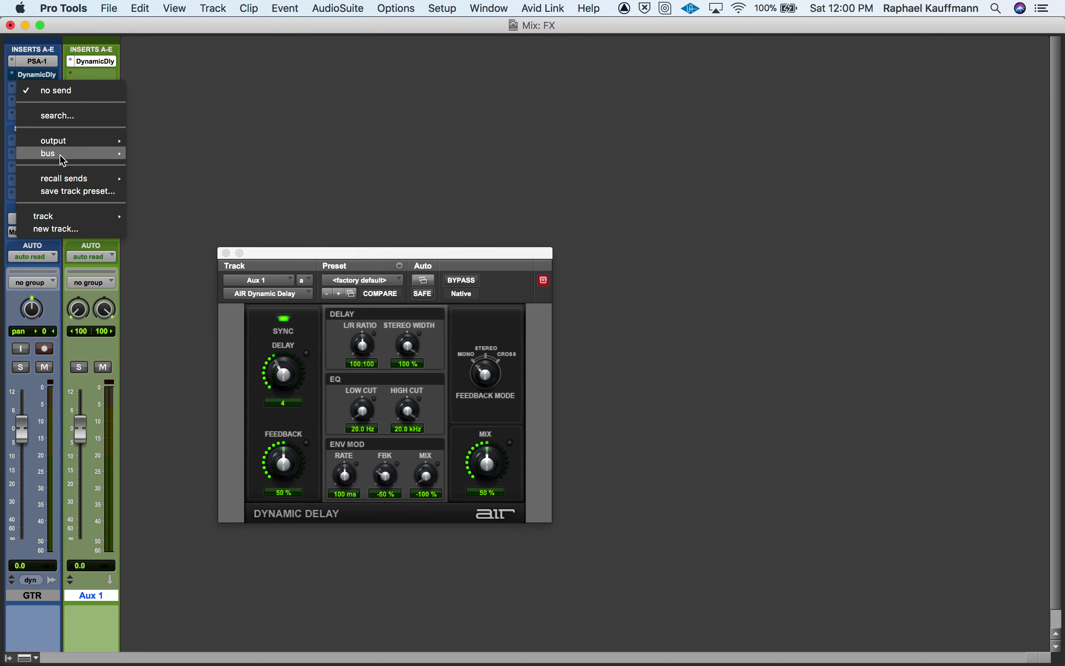
pyautogui.moveTo(62, 153)
pyautogui.click(163, 61)
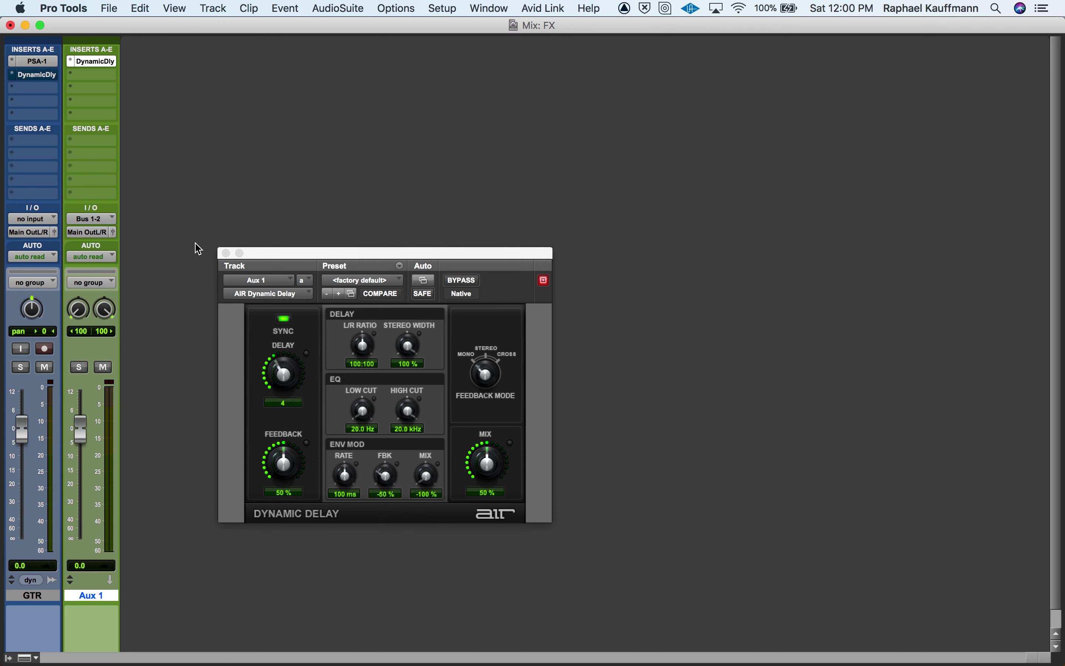
# Set the guitar's Bus 1-2 send level to 0.0 dB and play the track through Aux 1
pyautogui.moveTo(420, 425); pyautogui.dragTo(418, 327)
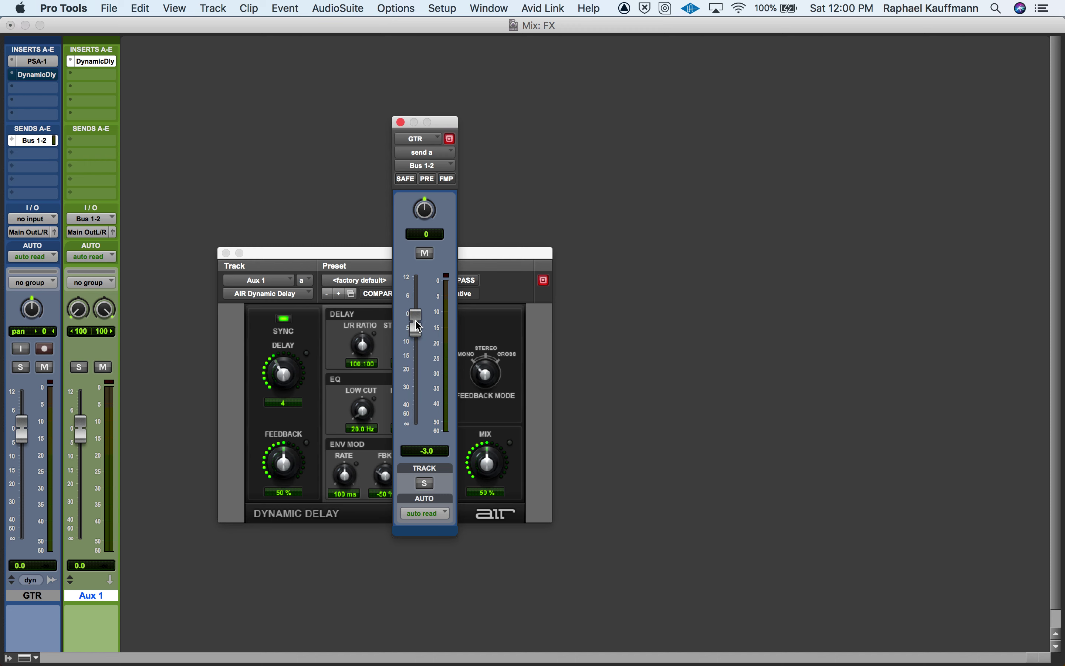
pyautogui.keyDown('alt'); pyautogui.click(419, 327); pyautogui.keyUp('alt')
pyautogui.press('space')
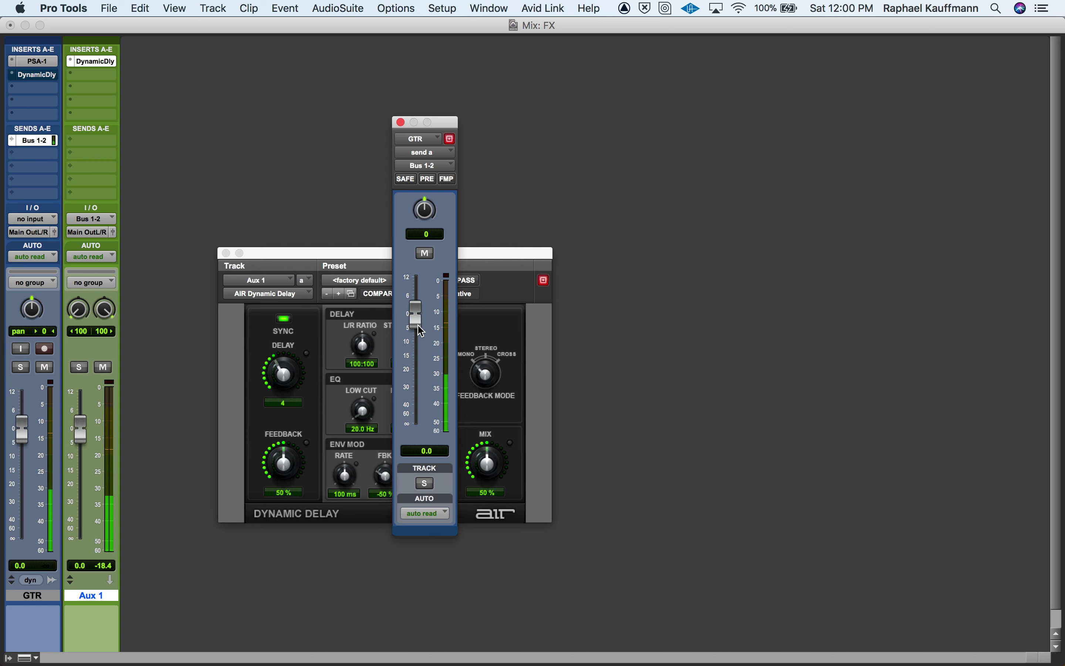
# Mute Aux 1, open the guitar track's Dynamic Delay, and switch its bypass off and back on
pyautogui.click(103, 368)
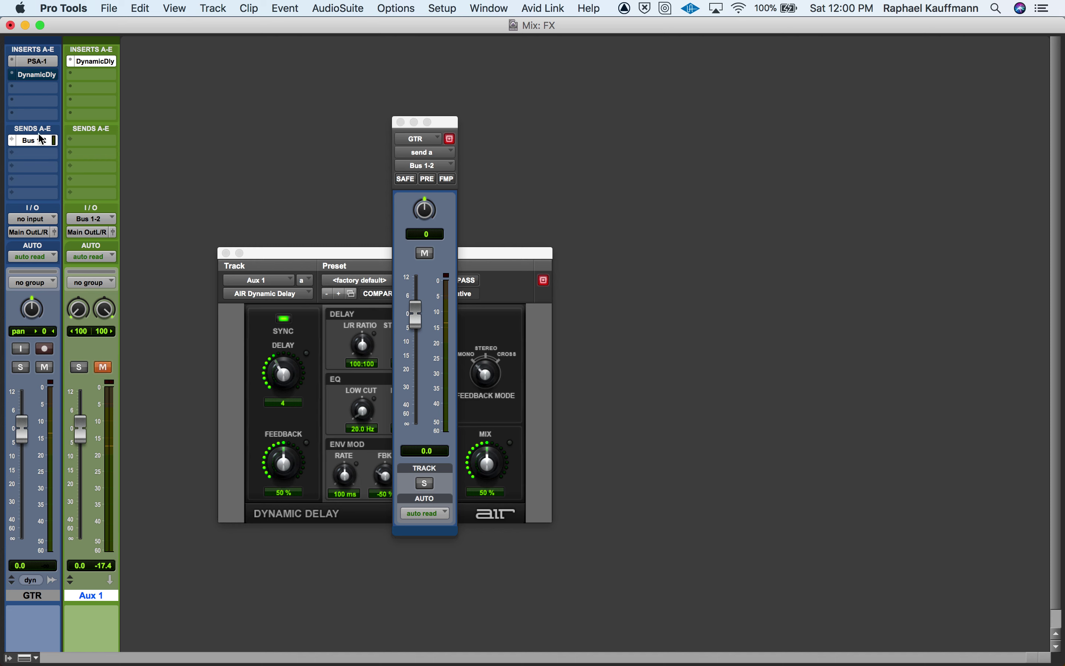
pyautogui.click(37, 77)
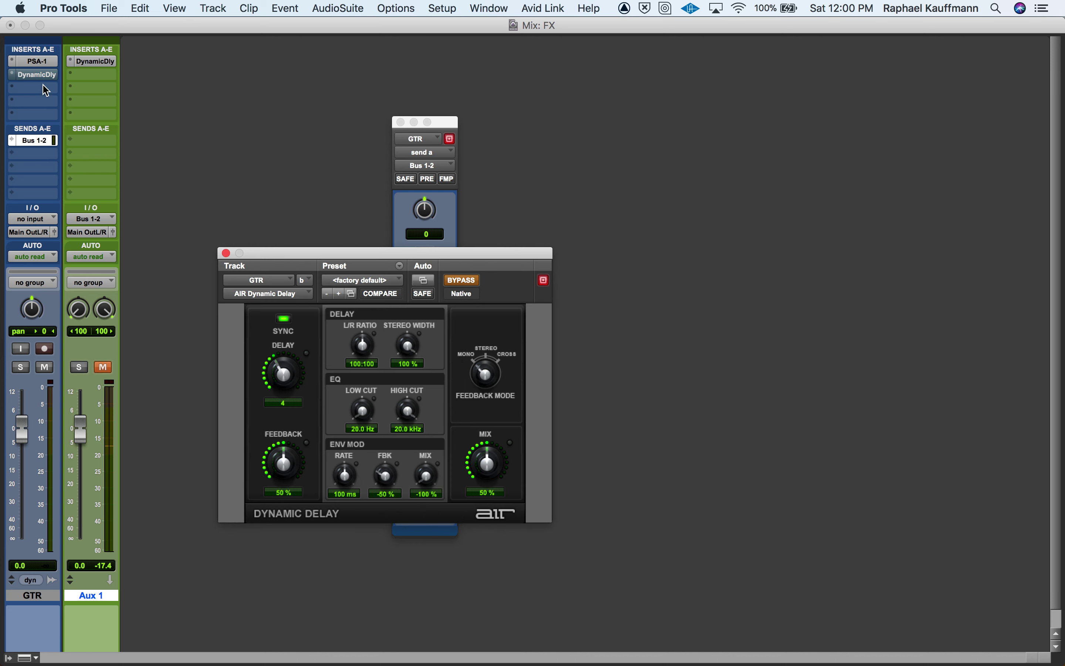
pyautogui.click(469, 283)
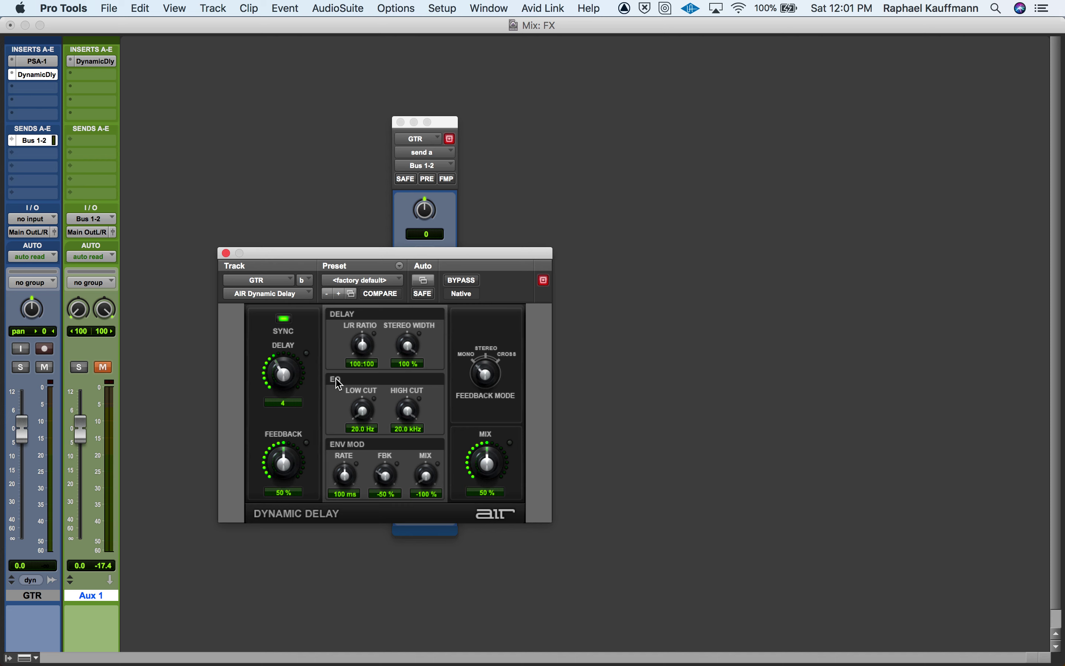
pyautogui.keyDown('super'); pyautogui.click(37, 75); pyautogui.keyUp('super')
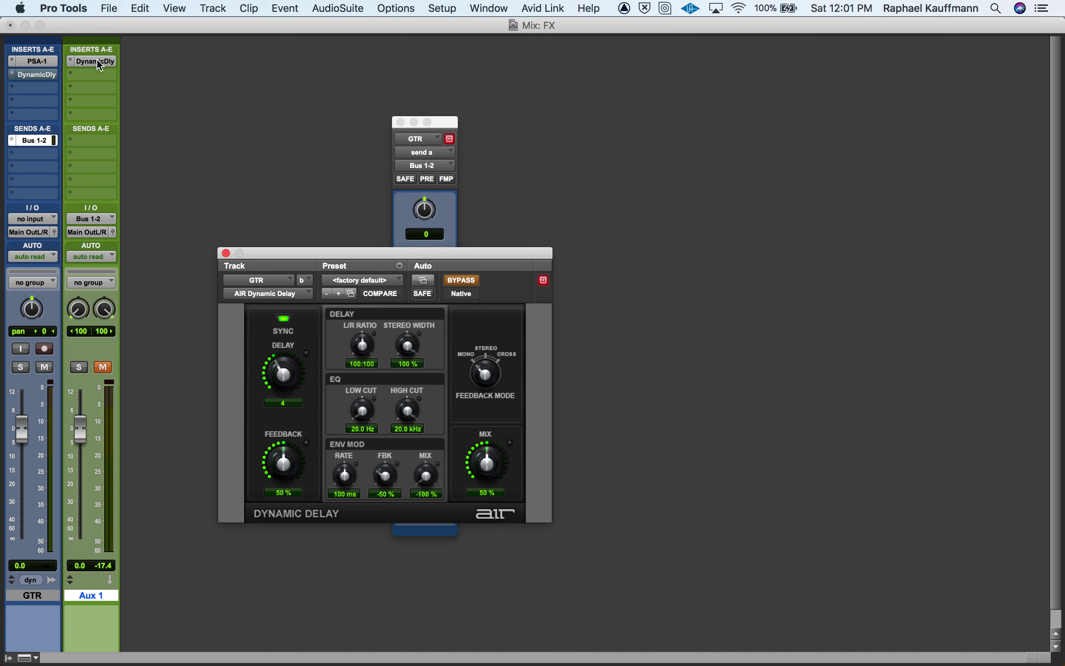
# Move the guitar's send window clear of the Dynamic Delay, try a -3.6 dB send level and reset it to 0.0 dB
pyautogui.moveTo(440, 123); pyautogui.dragTo(706, 133)
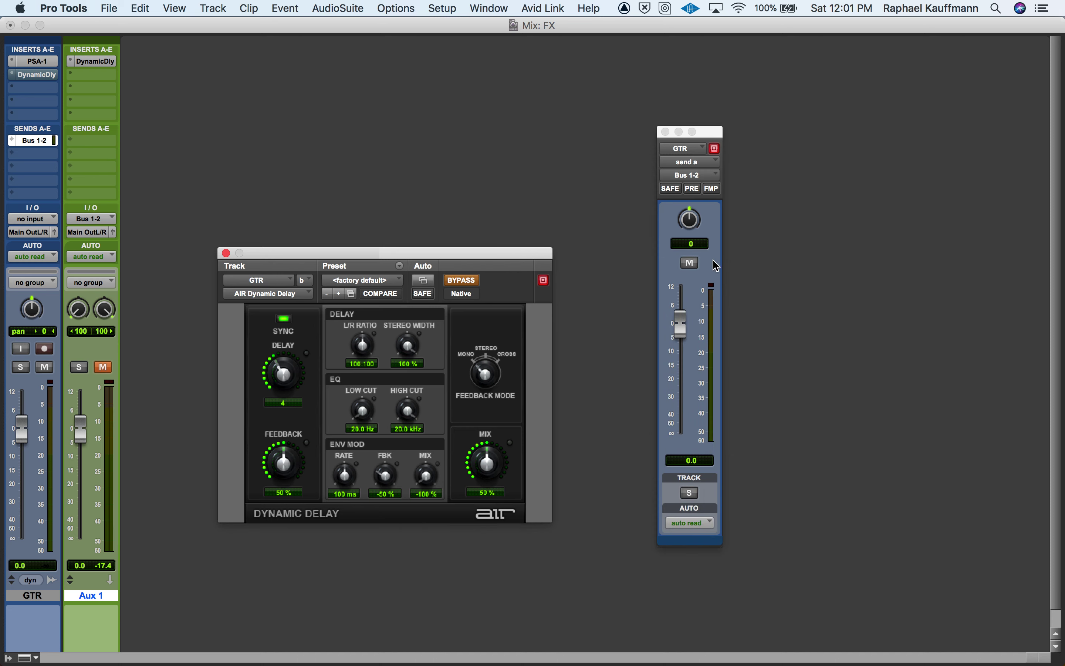
pyautogui.moveTo(679, 316); pyautogui.dragTo(679, 326)
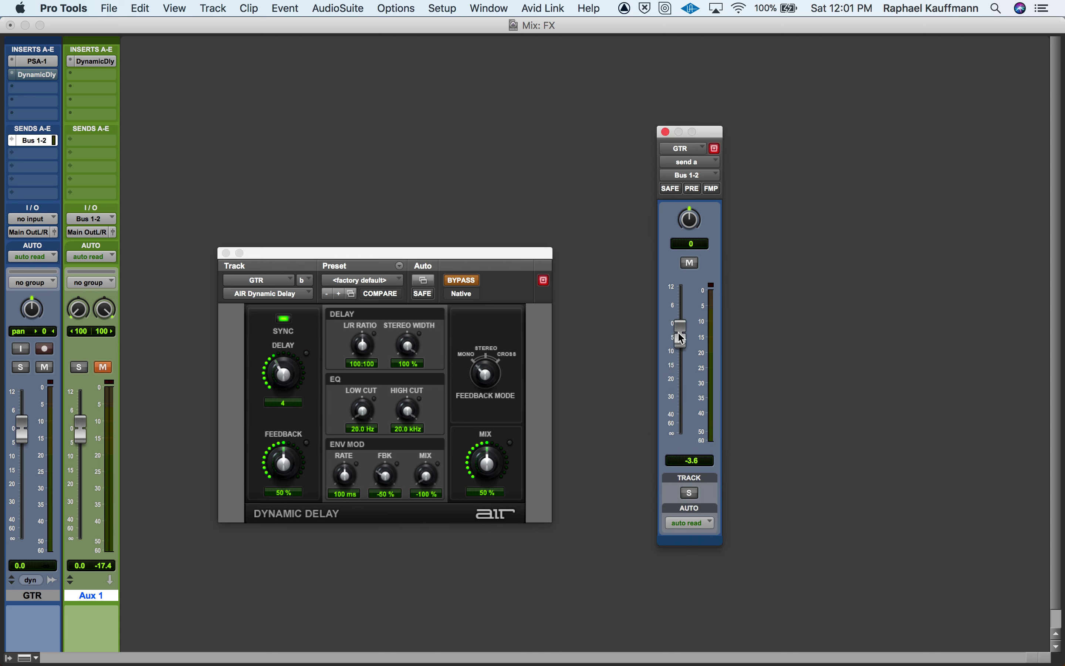
pyautogui.keyDown('alt'); pyautogui.click(682, 338); pyautogui.keyUp('alt')
# Switch to Chrome to review the Aux Input Tracks signal-flow slide, and return to Pro Tools
pyautogui.press('super+Tab')
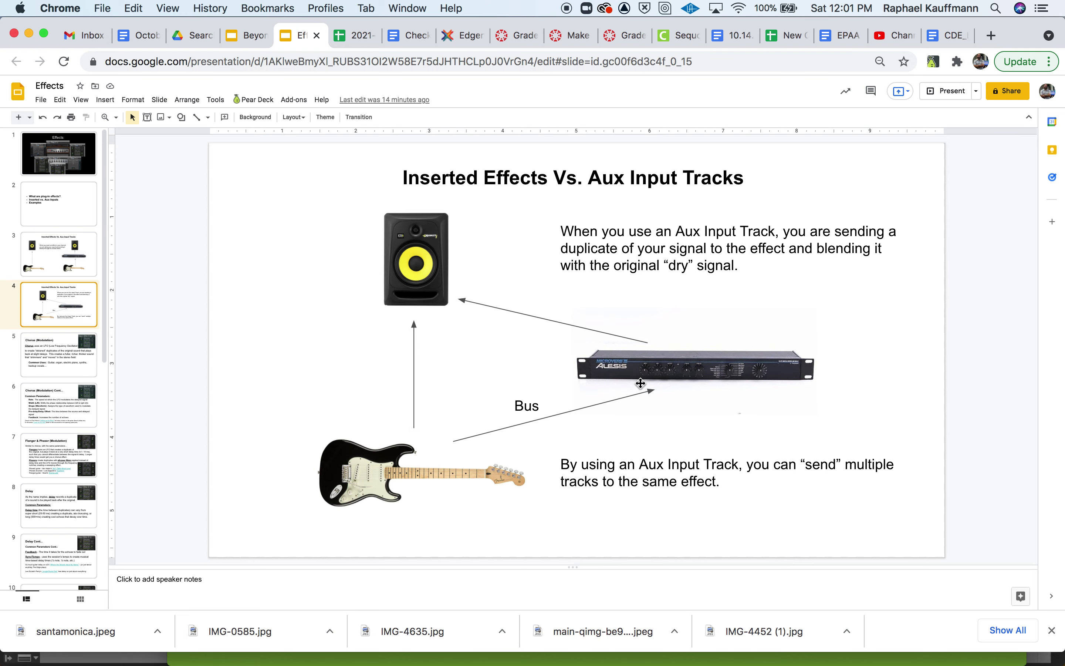
pyautogui.press('super+Tab')
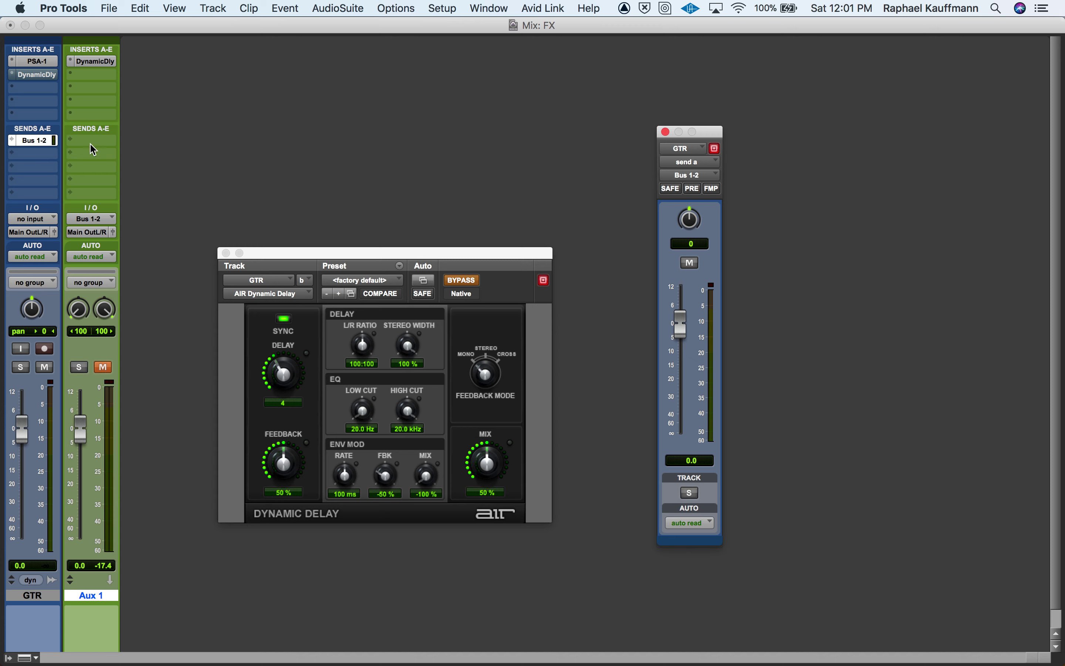
# Unmute Aux 1 and, during playback, lower the guitar's Bus 1-2 send level to about -0.9 dB
pyautogui.click(104, 367)
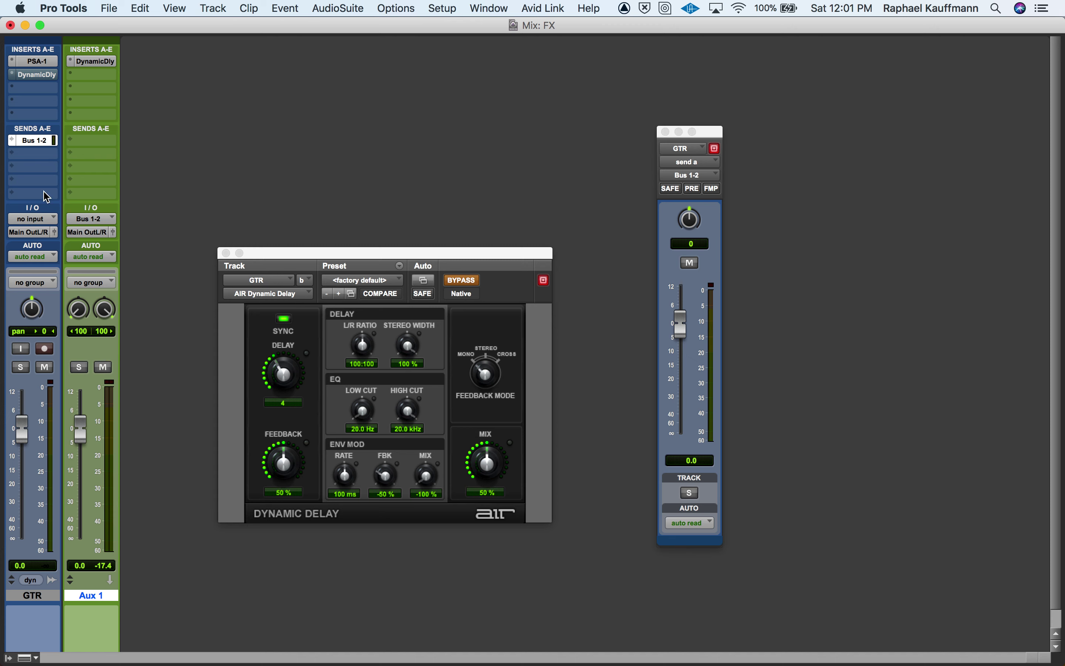
pyautogui.press('space')
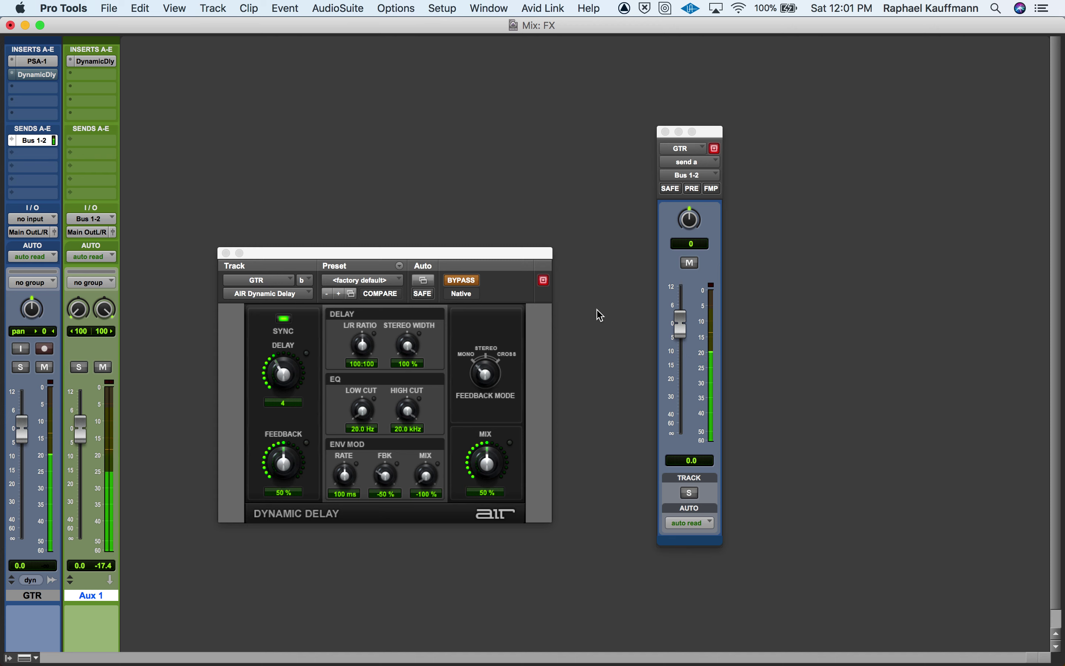
pyautogui.click(226, 253)
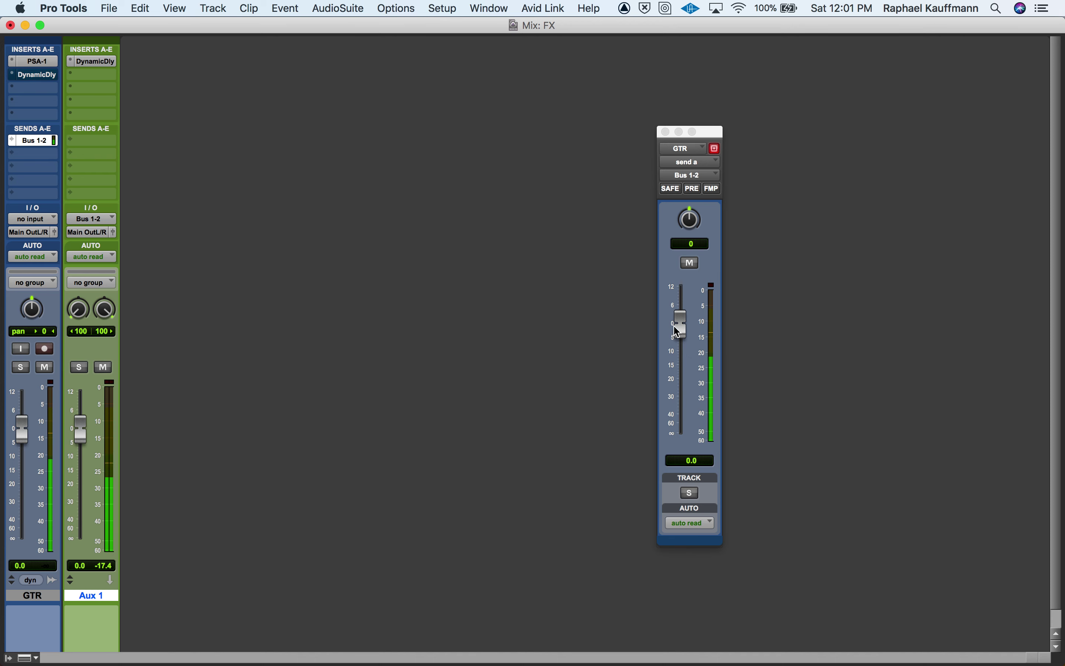
pyautogui.moveTo(680, 327)
pyautogui.mouseDown()
pyautogui.moveTo(677, 425)
pyautogui.moveTo(678, 333)
pyautogui.mouseUp()
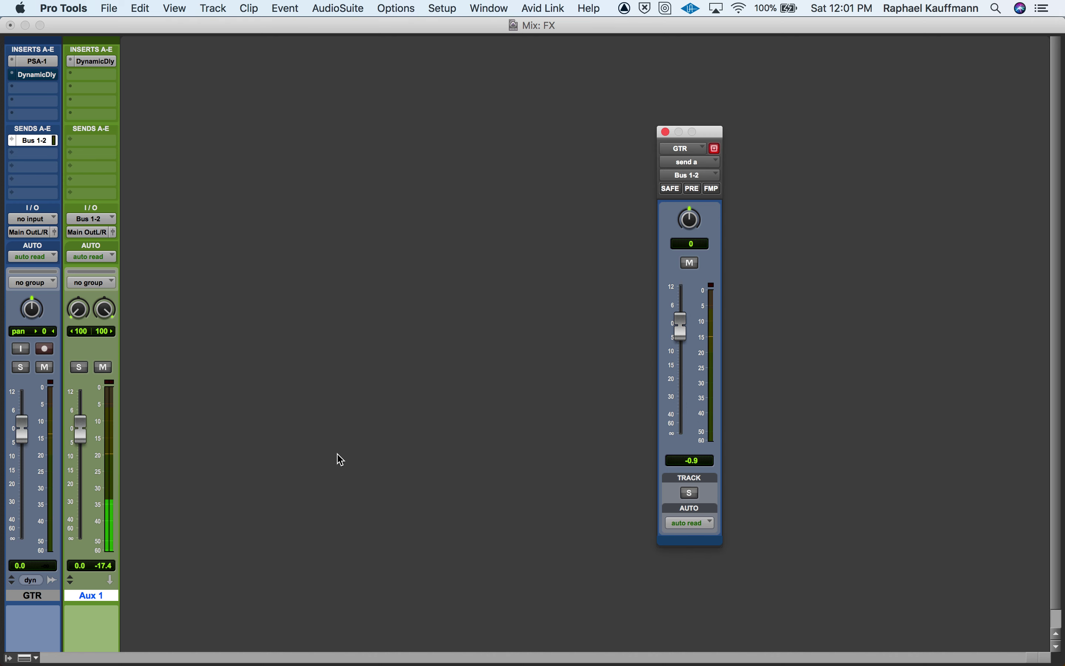